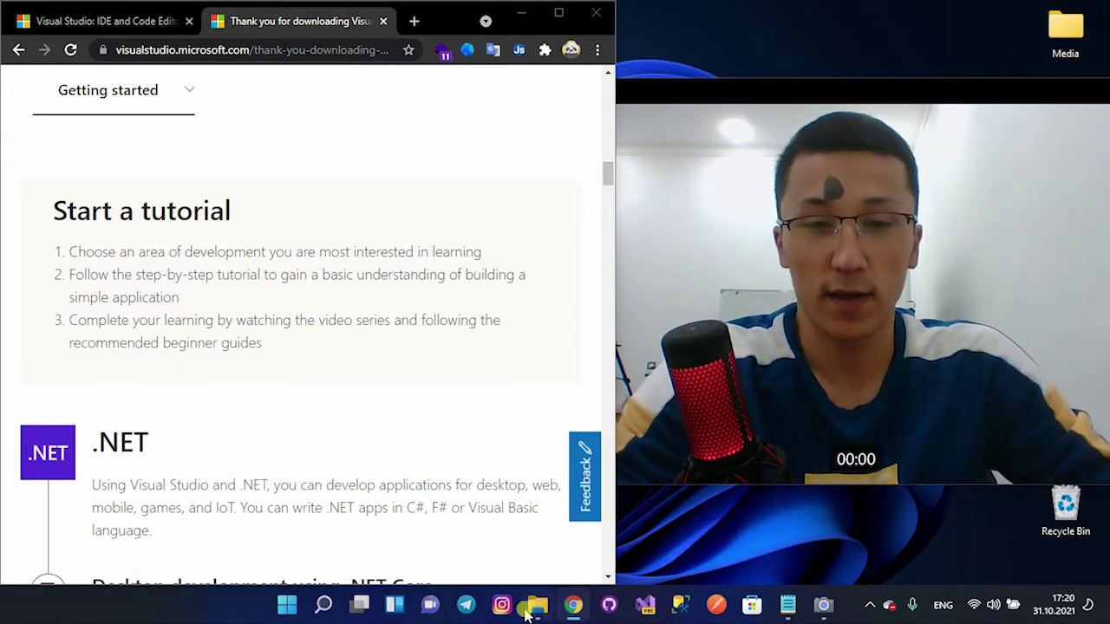
- Open Visual Studio 2022 and start creating a new project
click(645, 607)
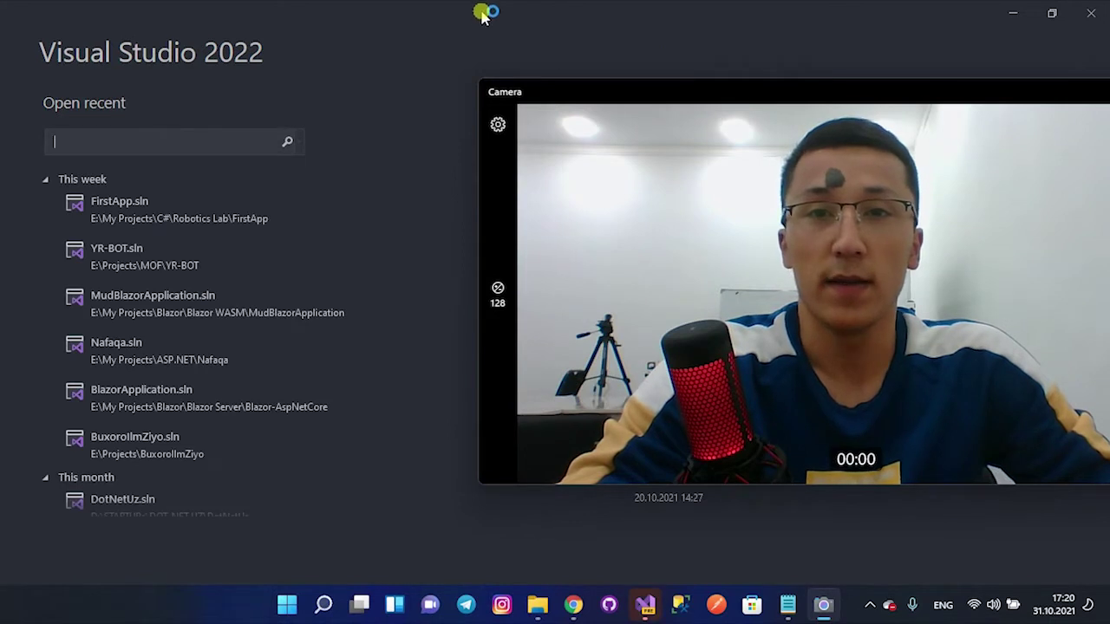
click(485, 12)
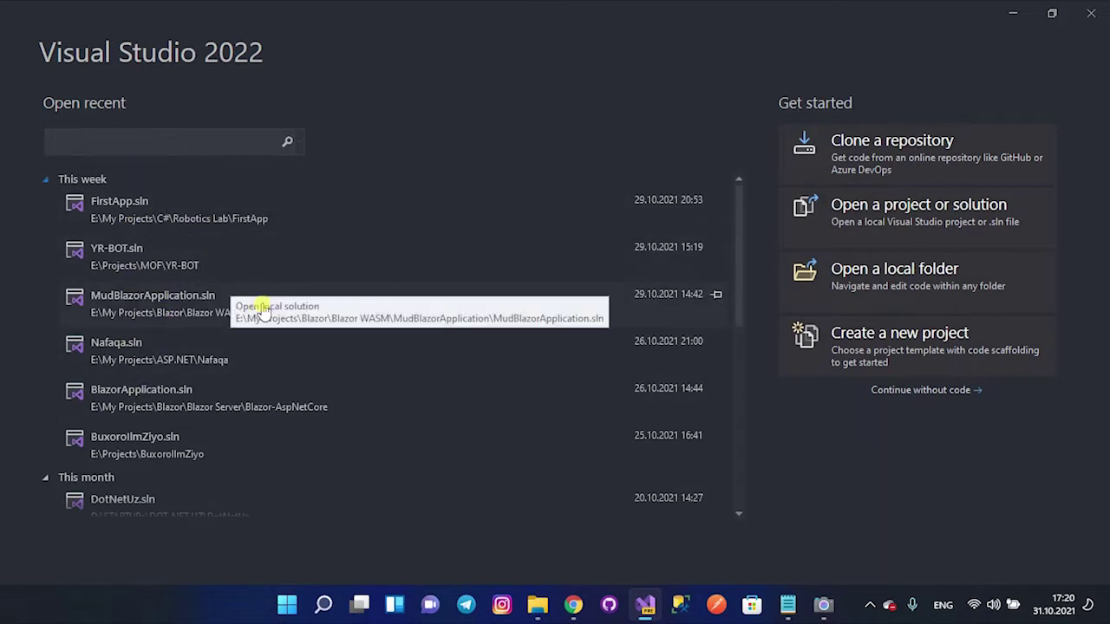
scroll(237, 351, down, 3)
scroll(237, 349, up, 3)
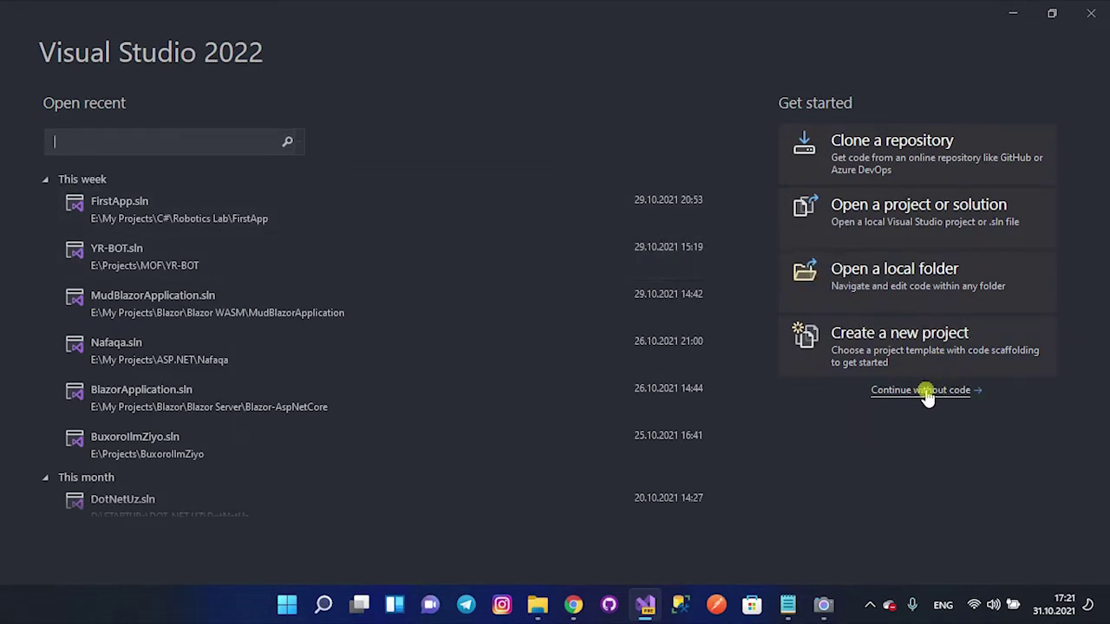
click(906, 340)
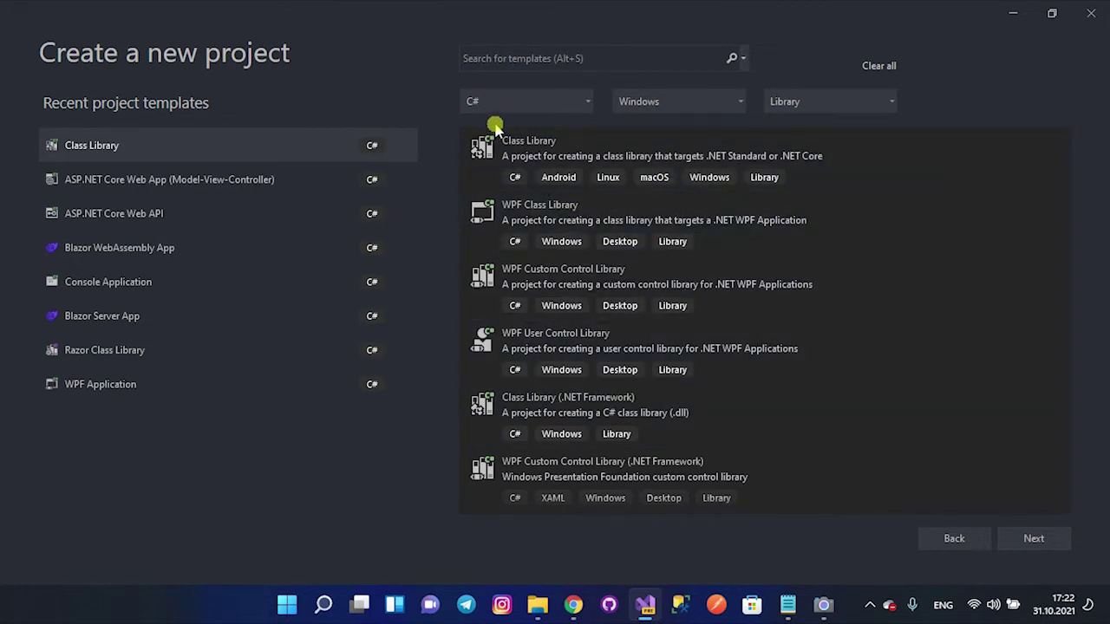
- Choose C# as the language filter for the project templates
scroll(763, 286, up, 3)
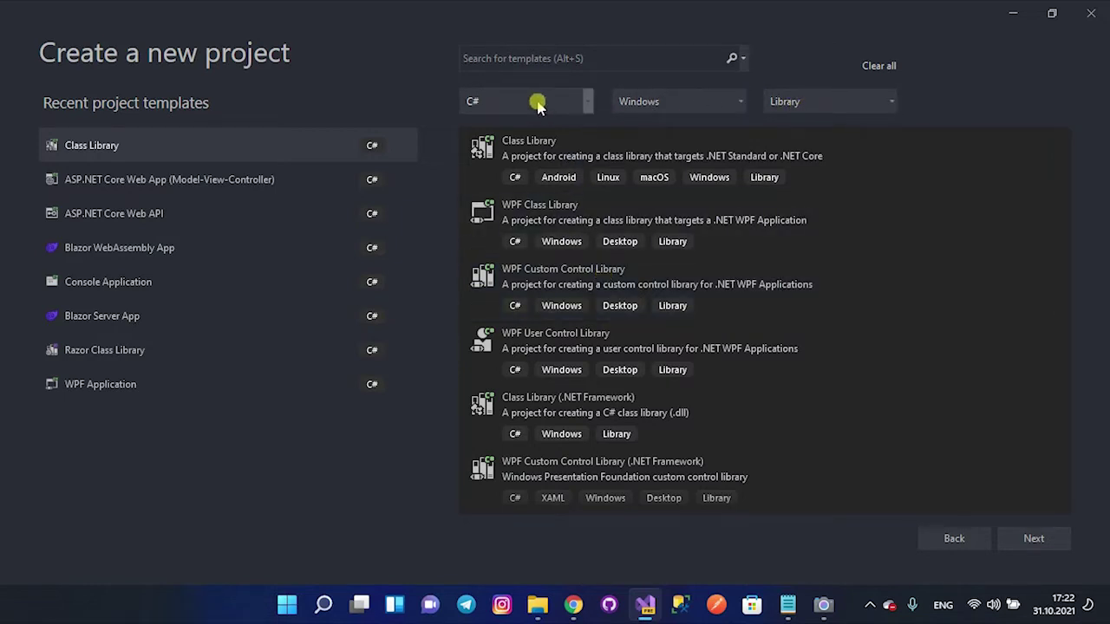
click(548, 58)
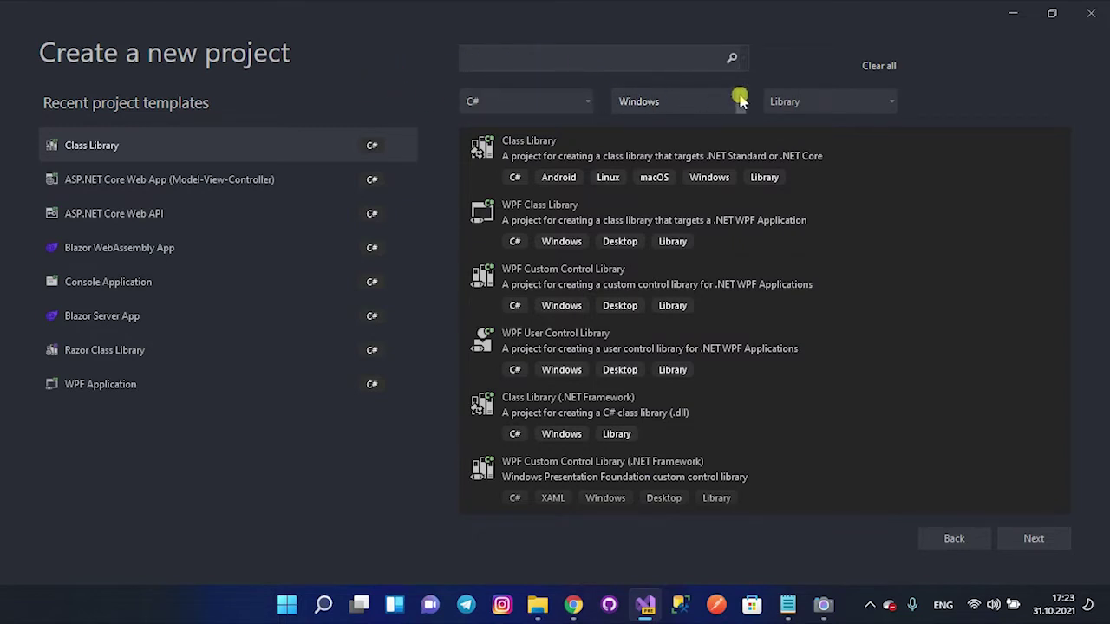
click(571, 101)
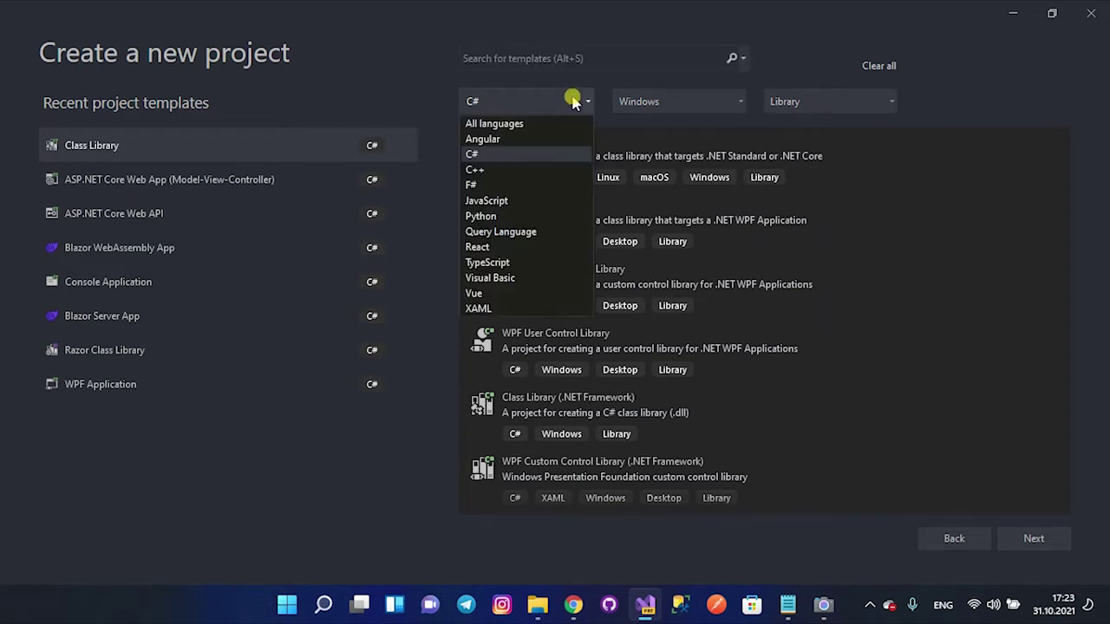
click(572, 102)
click(573, 101)
click(573, 101)
click(573, 102)
click(509, 158)
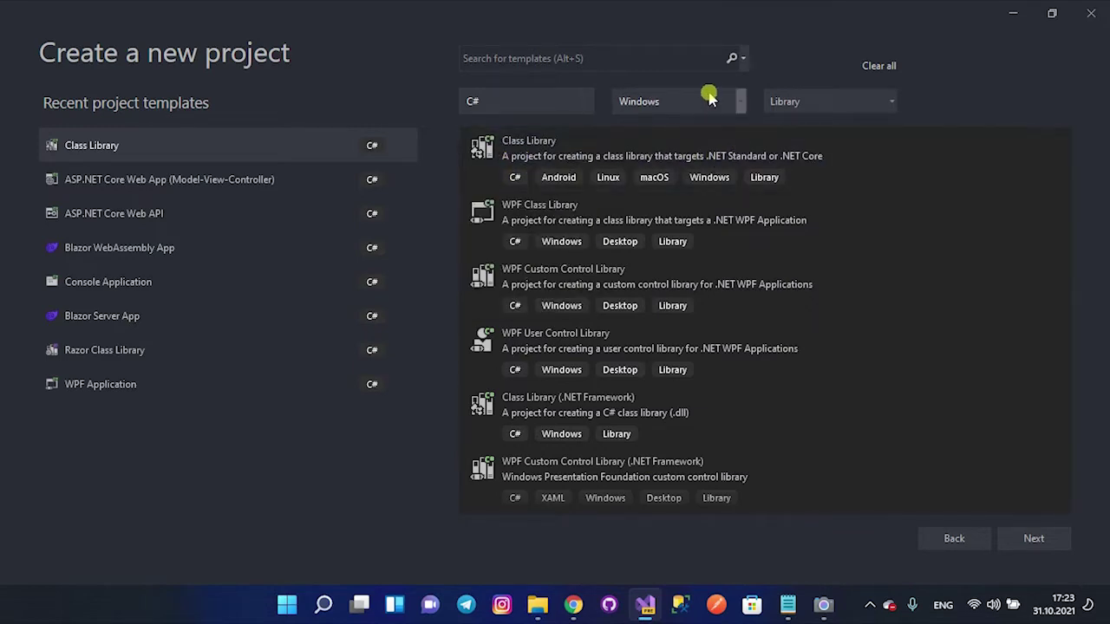
- Choose Windows as the platform filter for the project templates
scroll(581, 315, down, 3)
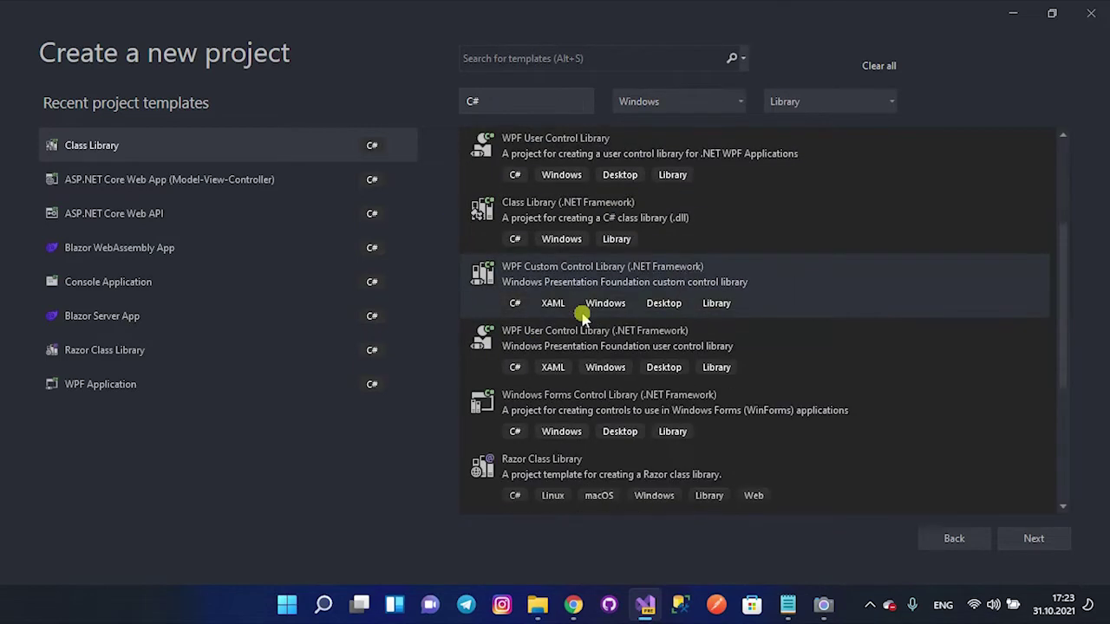
scroll(577, 321, up, 3)
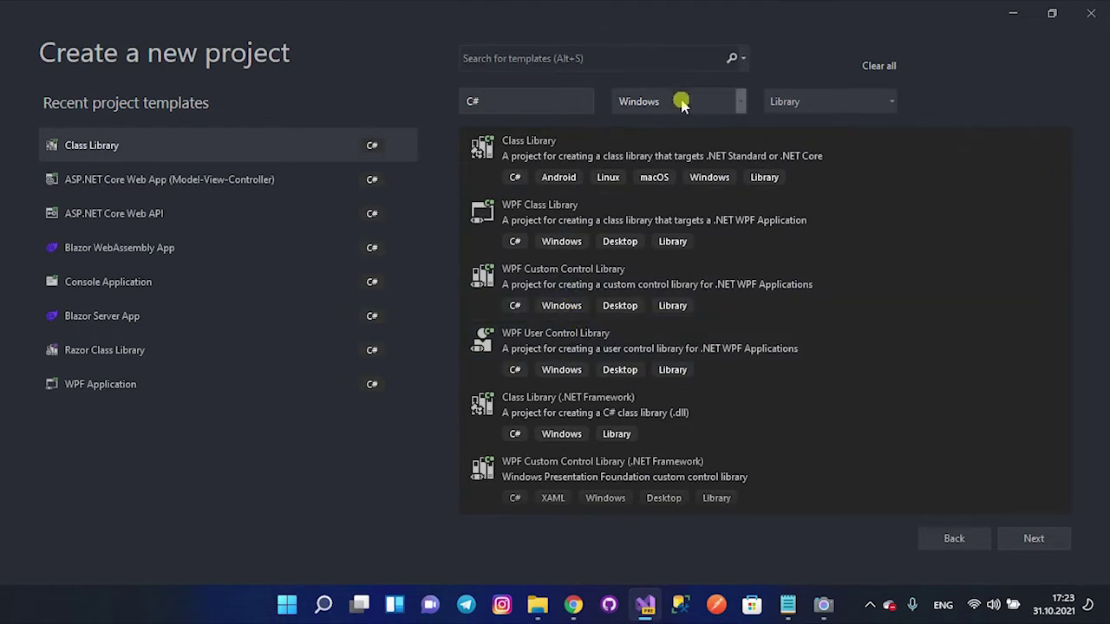
click(682, 103)
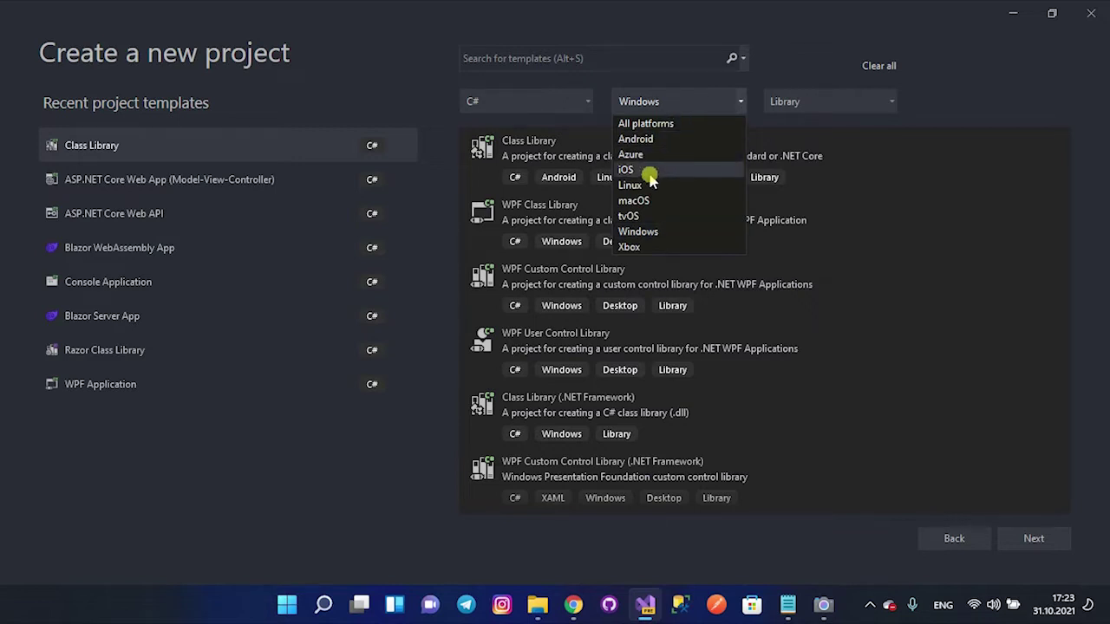
click(661, 232)
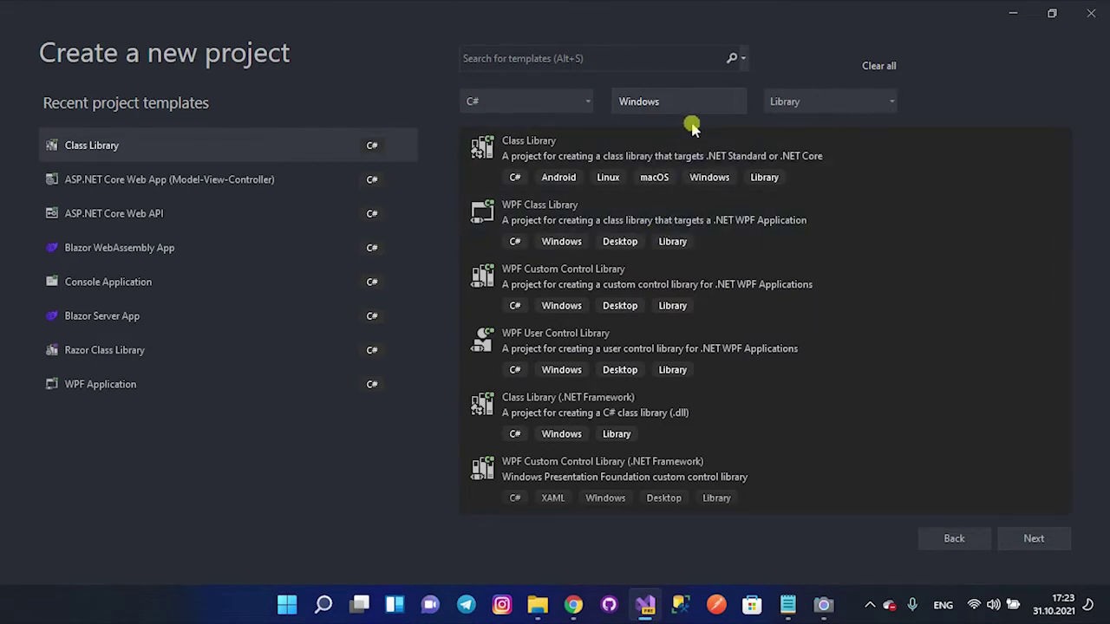
- Filter the templates by the Console project type
click(792, 101)
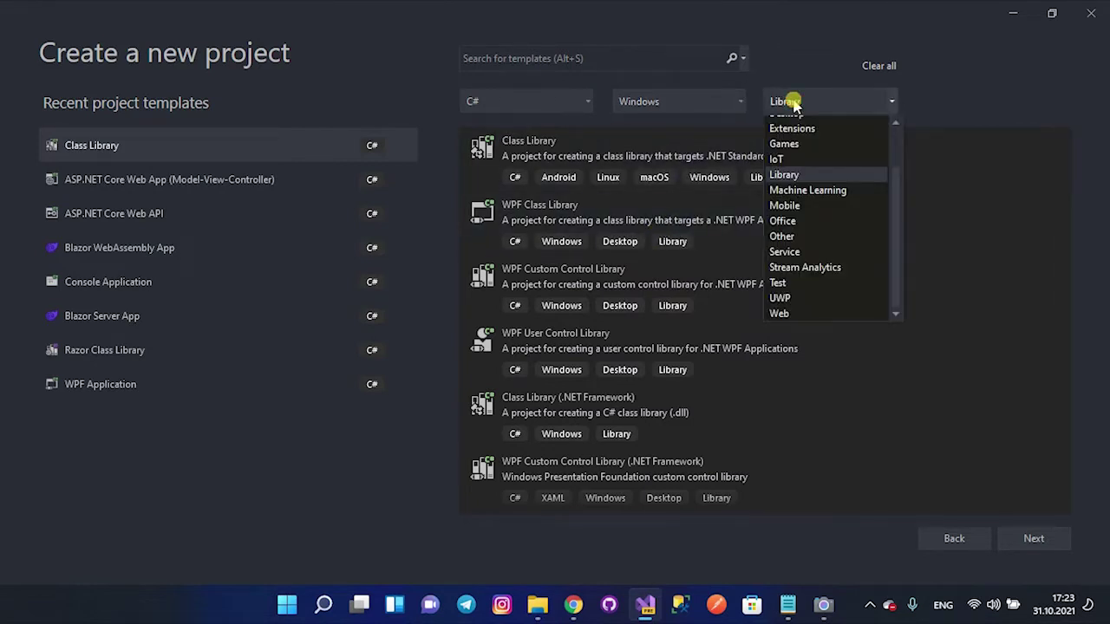
scroll(822, 173, up, 2)
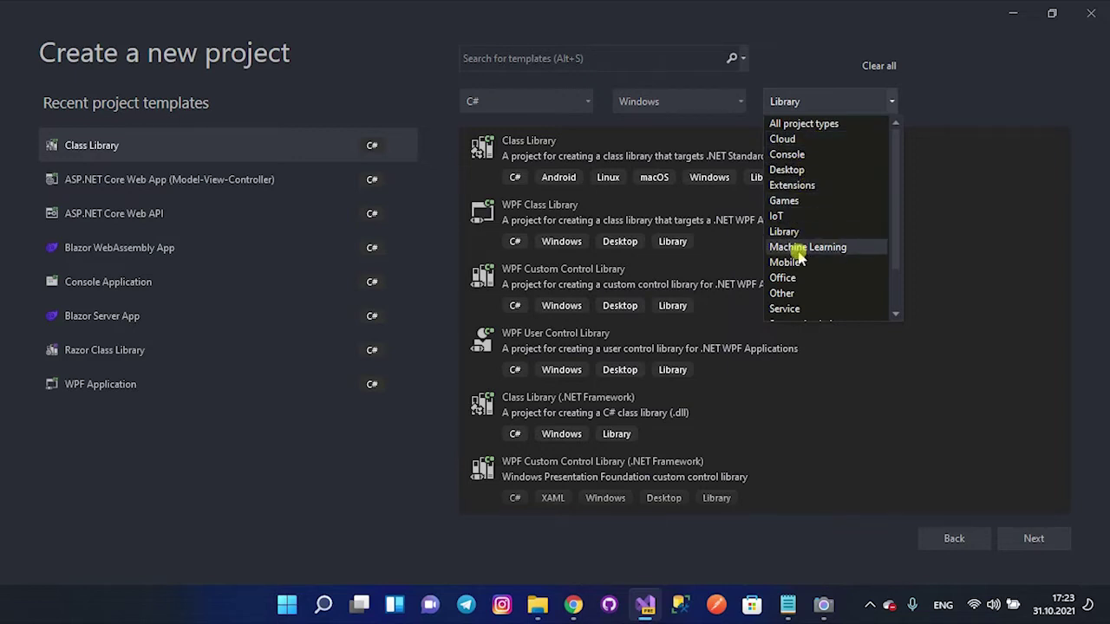
scroll(798, 286, down, 1)
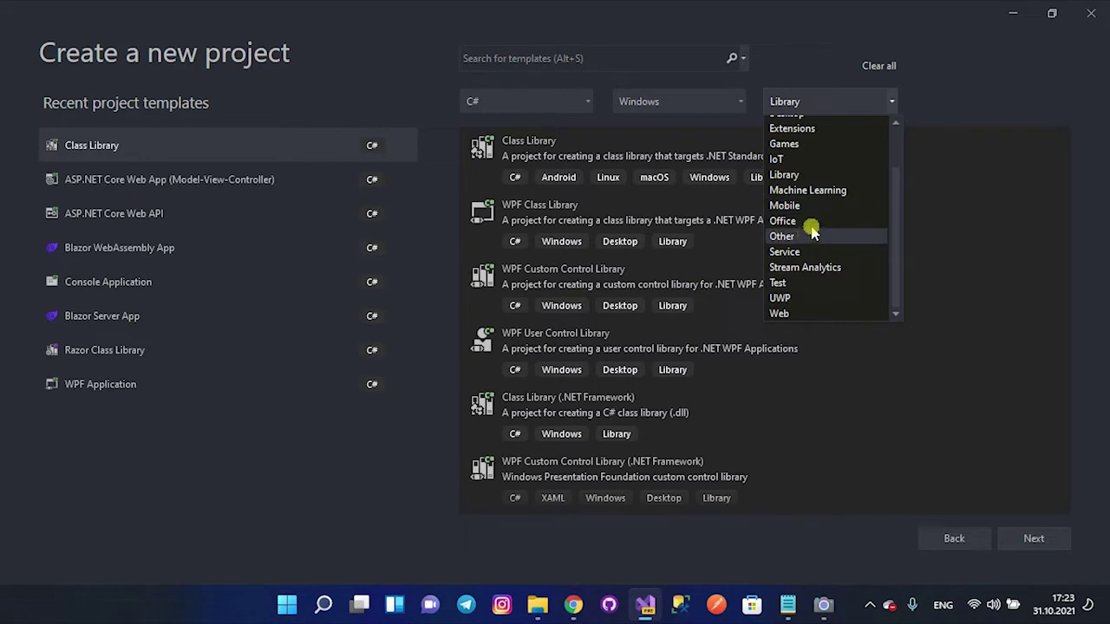
scroll(813, 227, up, 2)
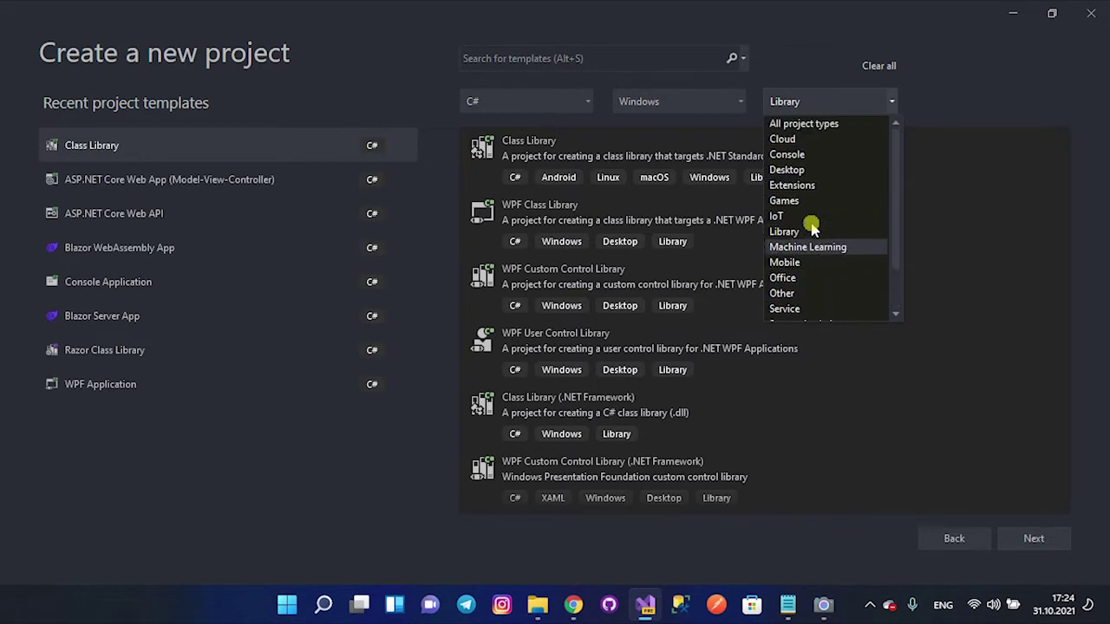
click(789, 155)
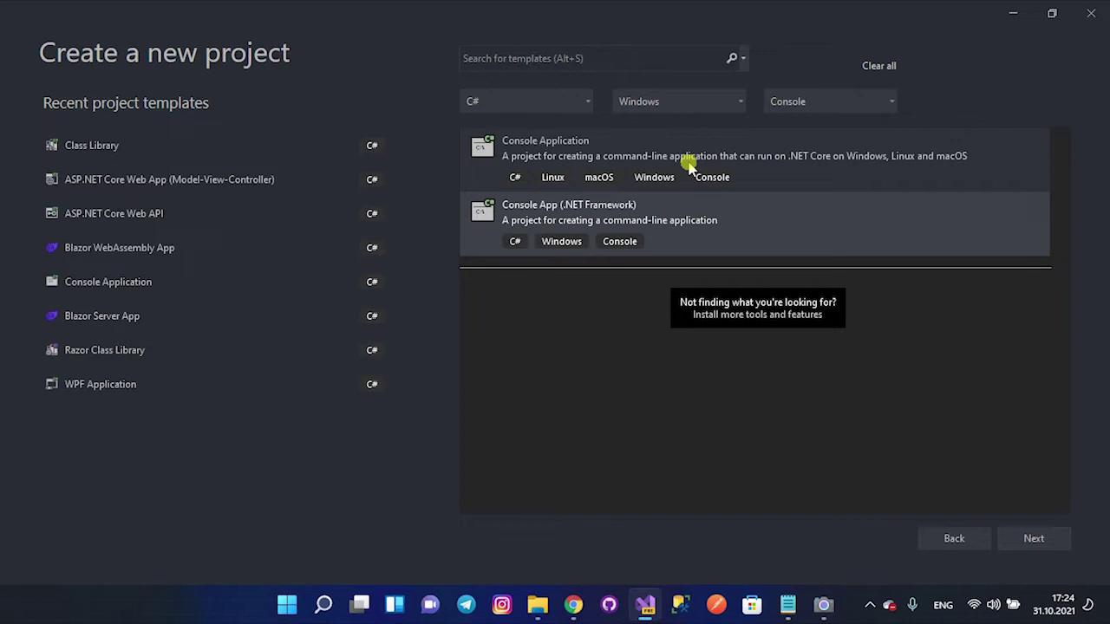
- Choose the cross-platform C# Console Application template for .NET Core and proceed to configuring the project
click(598, 144)
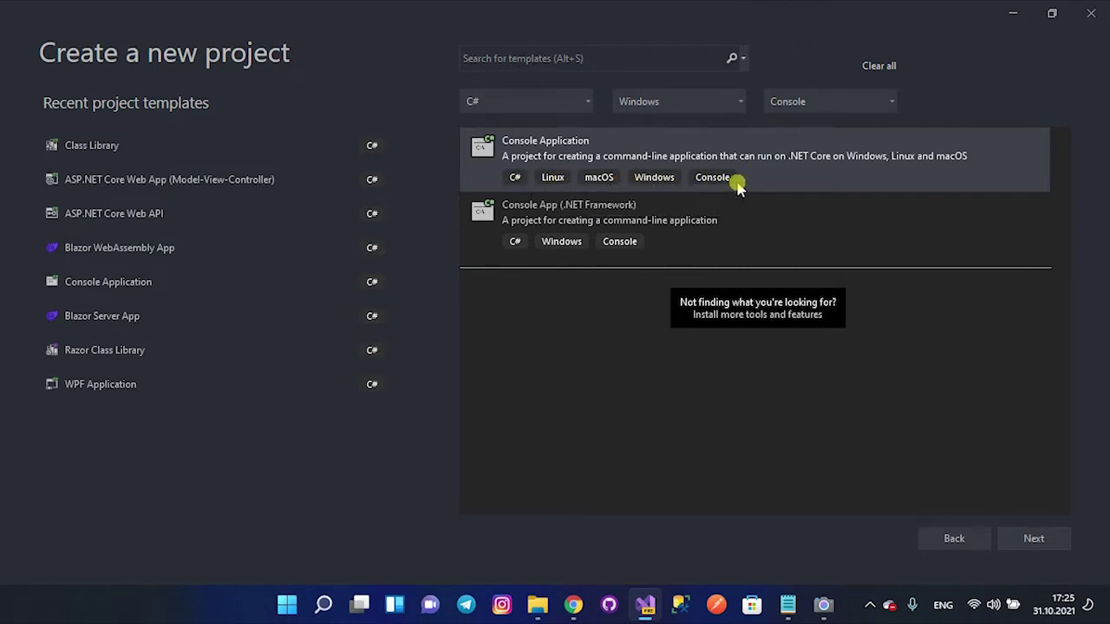
click(551, 222)
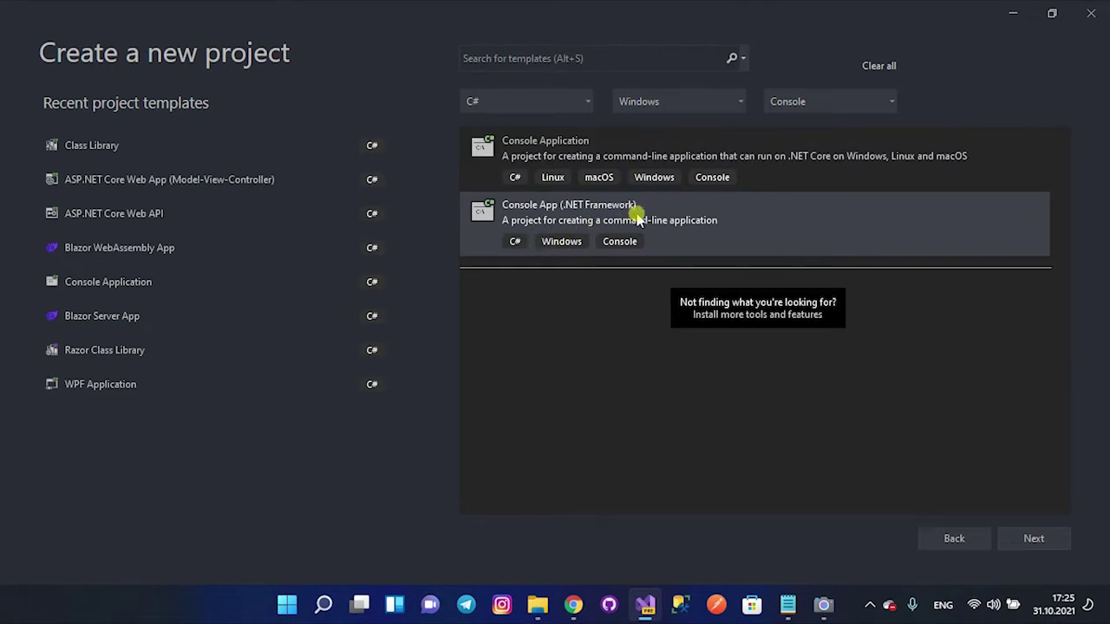
click(638, 169)
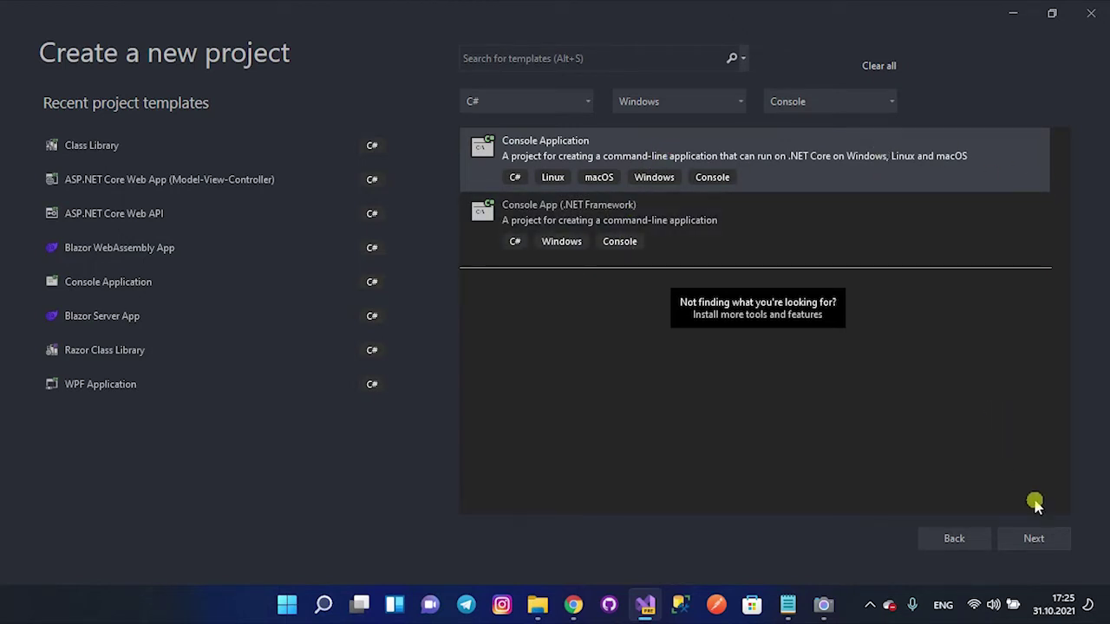
click(1034, 539)
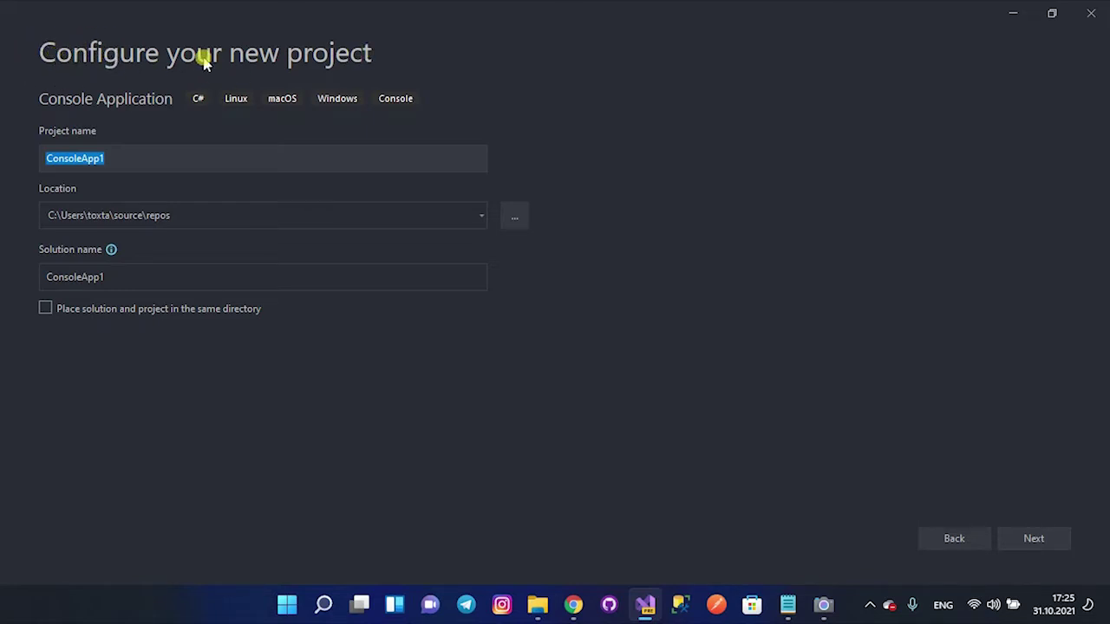
- Restore the project window from full screen and arrange it in front of the camera window so both stay visible
click(1051, 14)
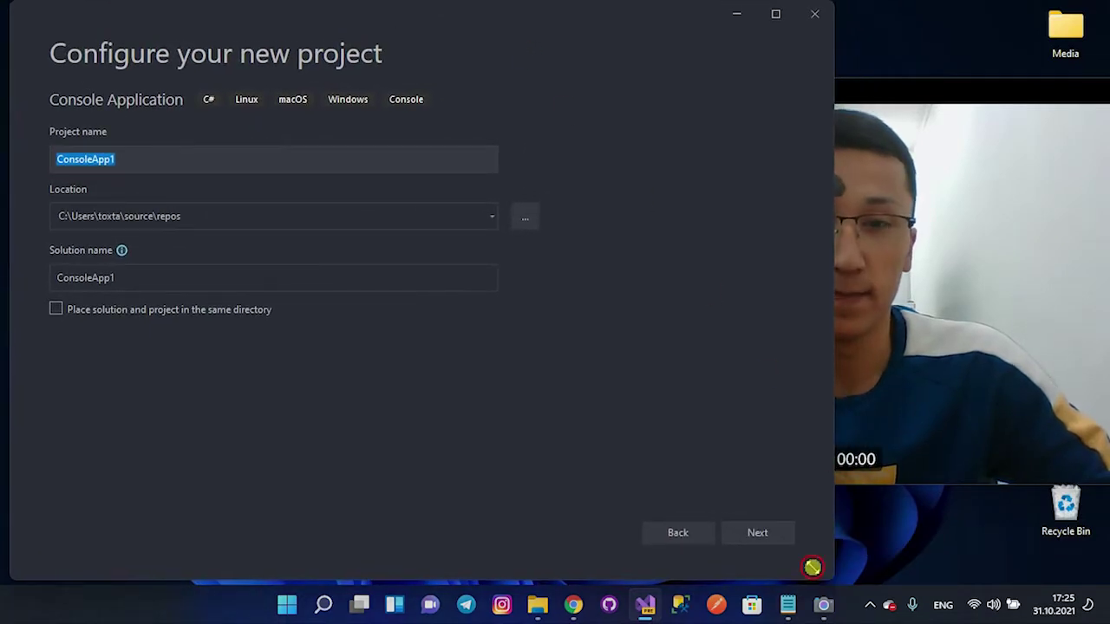
click(891, 80)
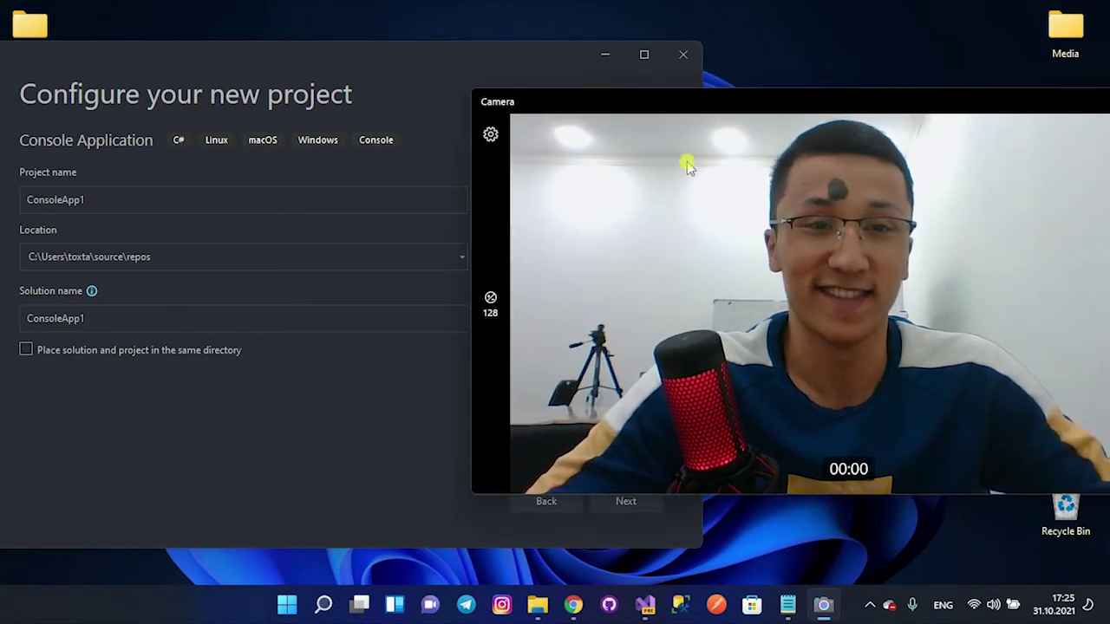
click(453, 54)
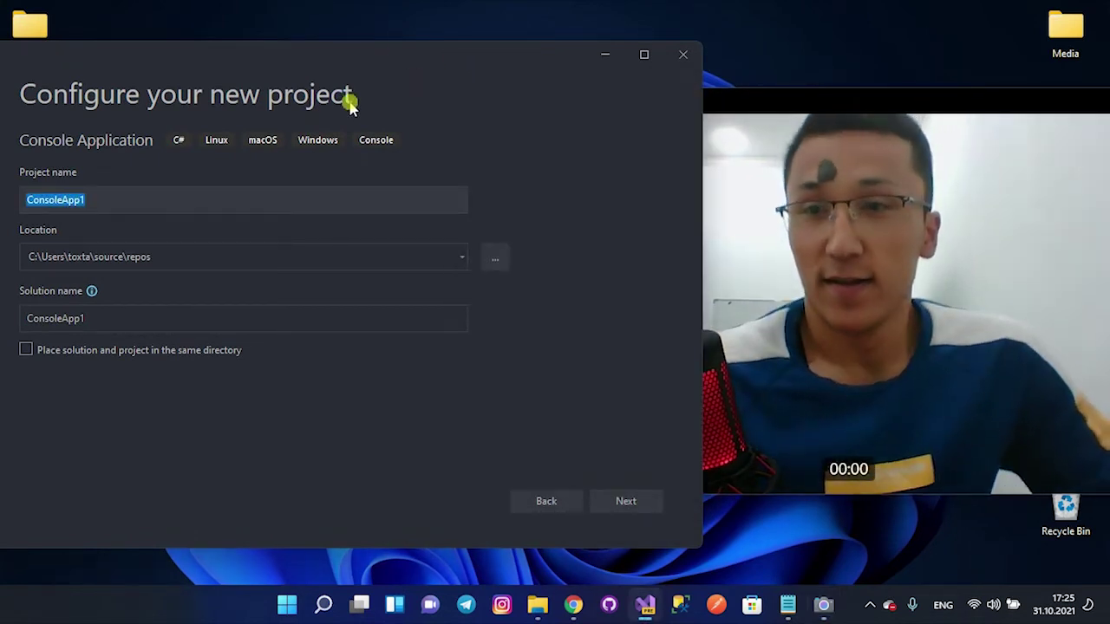
drag(331, 61, 347, 54)
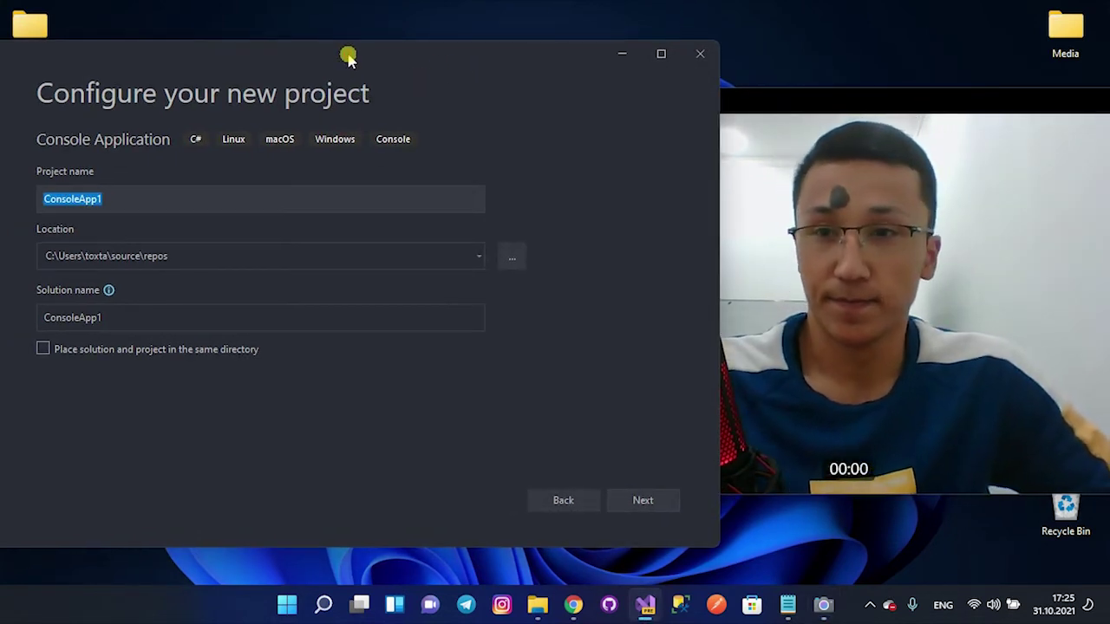
click(876, 99)
drag(485, 51, 552, 57)
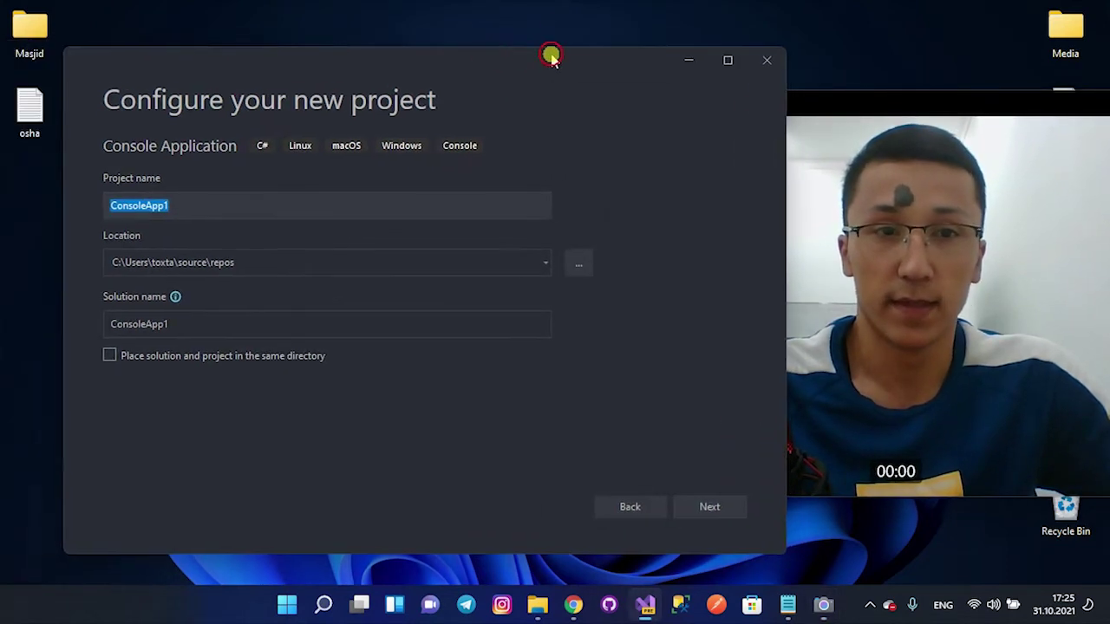
drag(416, 66, 393, 67)
- Name the project MyConsoleApp
click(208, 206)
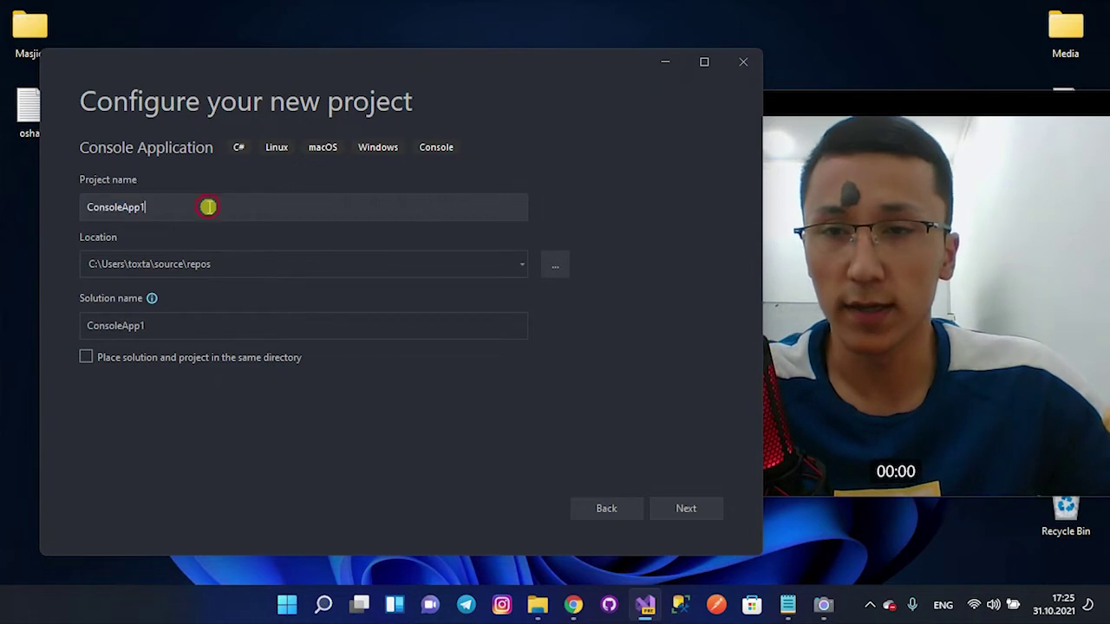
double_click(208, 206)
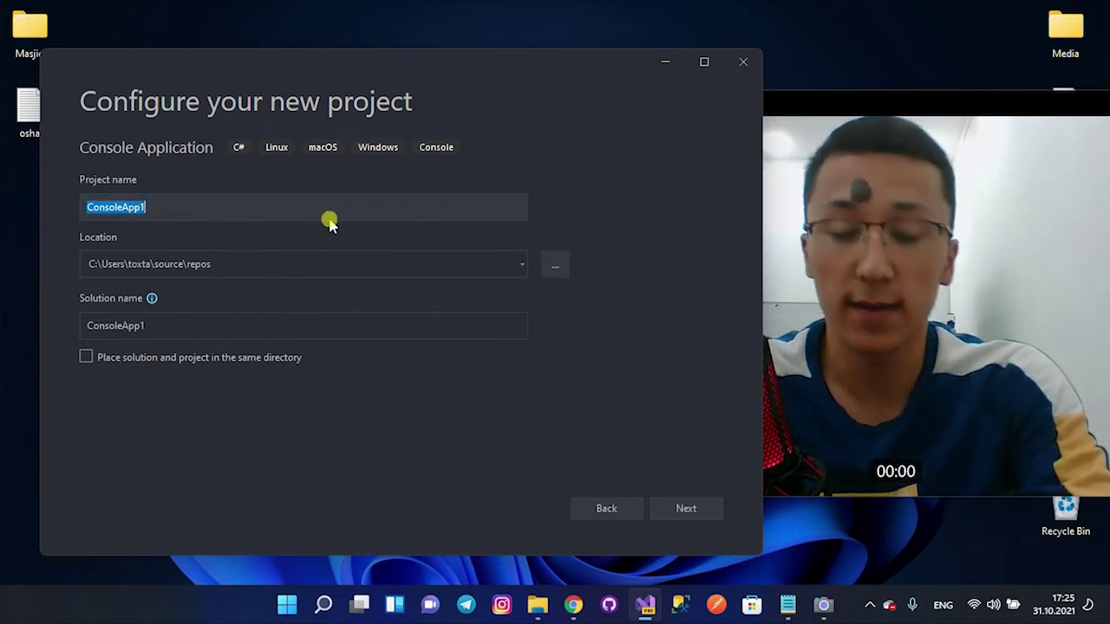
text(My)
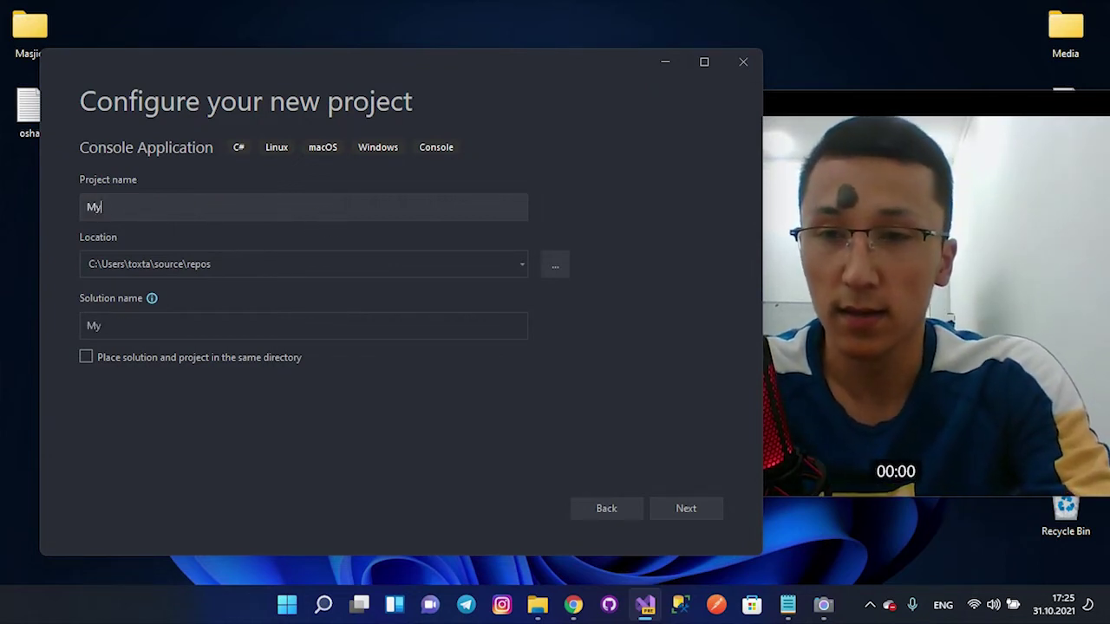
text(Console)
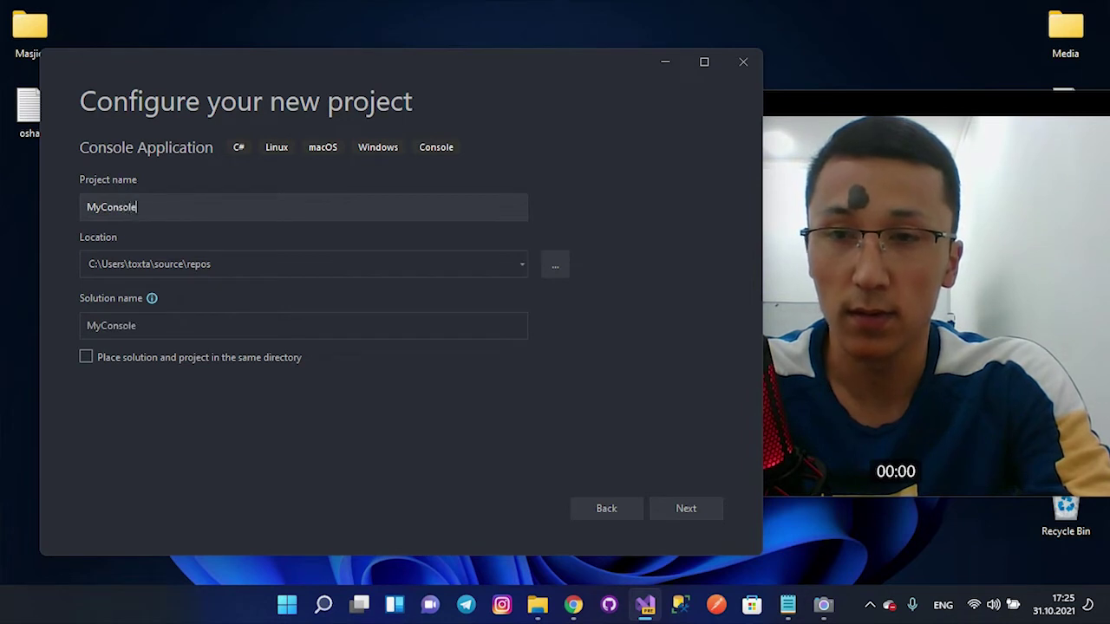
text(App)
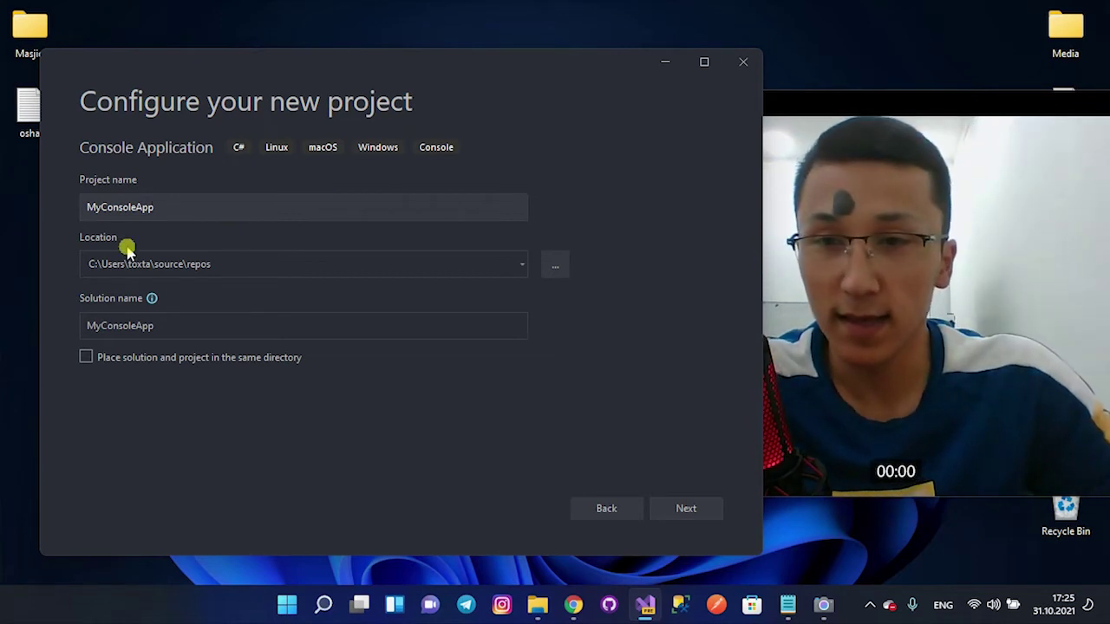
click(266, 266)
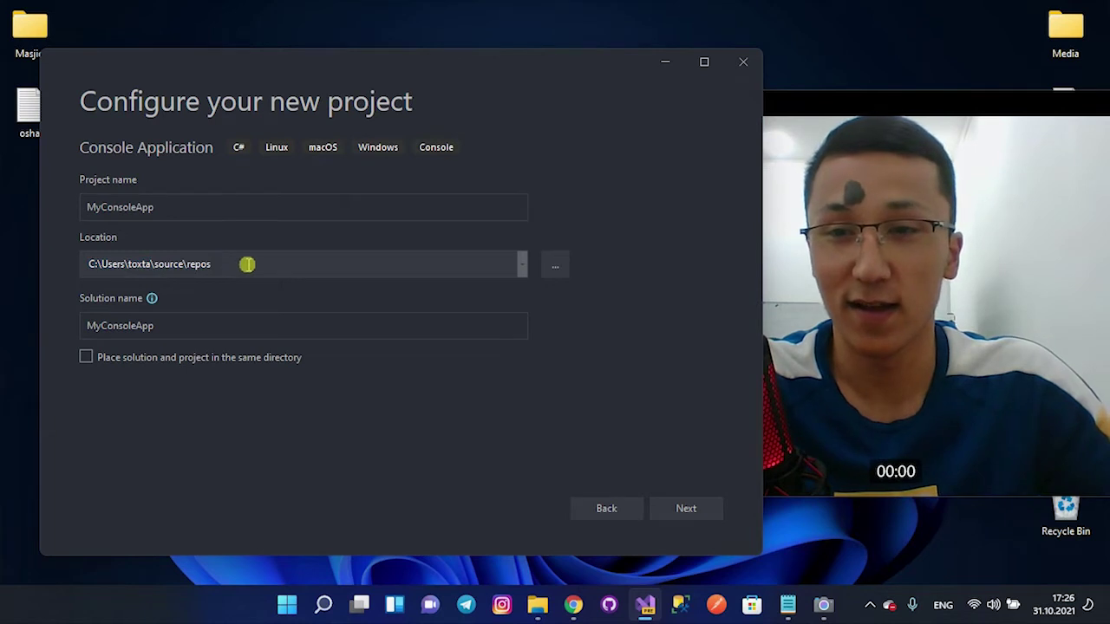
drag(205, 264, 68, 263)
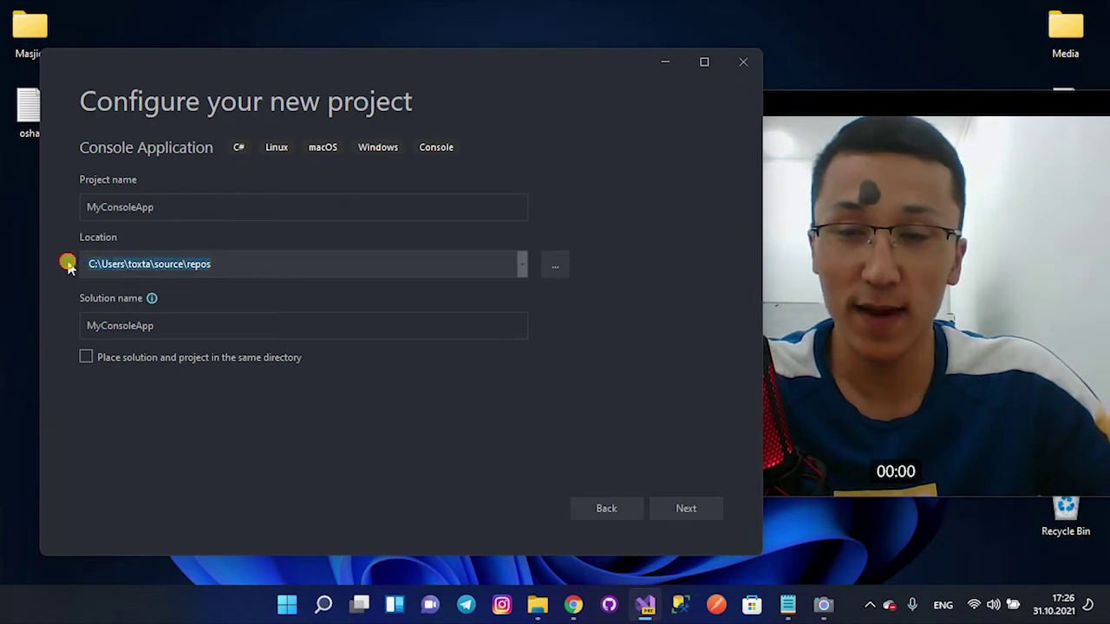
click(185, 265)
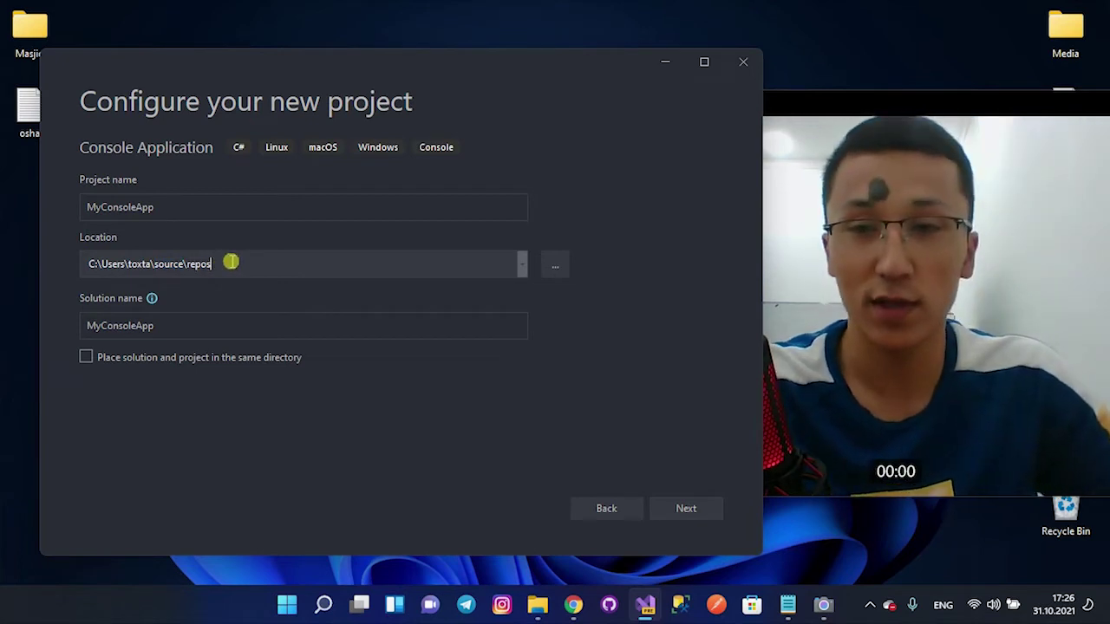
drag(223, 264, 72, 262)
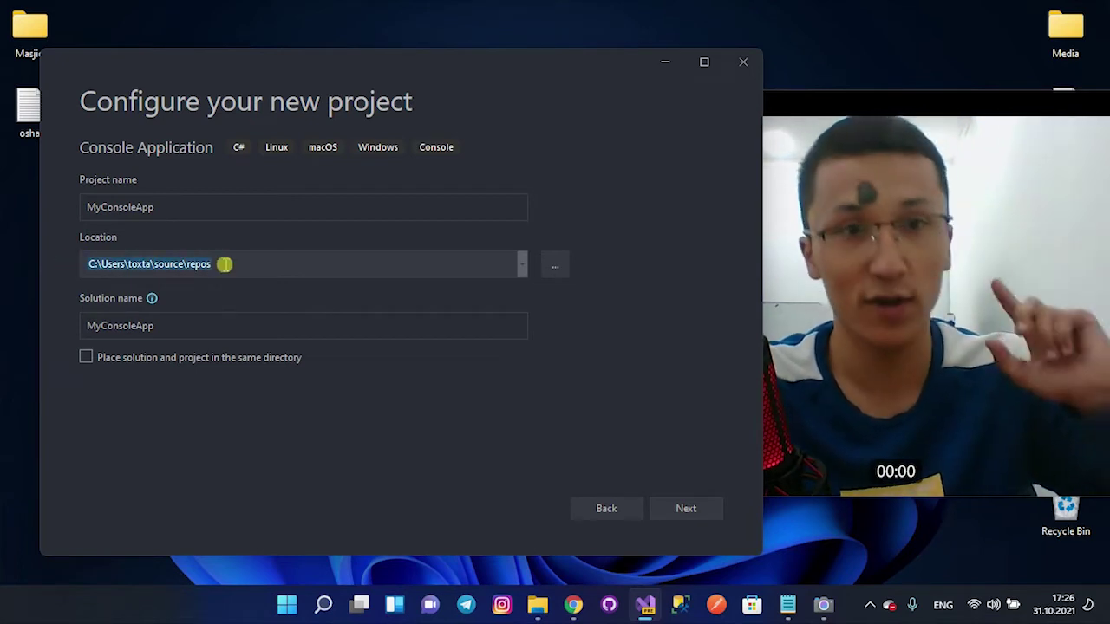
click(223, 265)
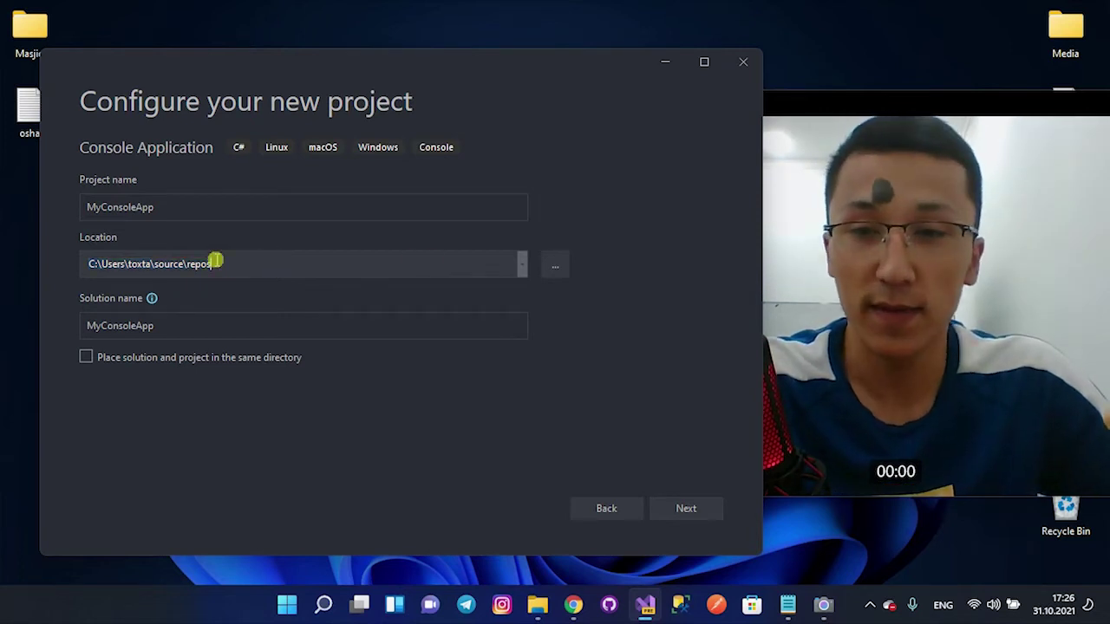
- Browse to the My Projects\C# folder on the Coding (E:) drive and choose it as the project location
click(555, 267)
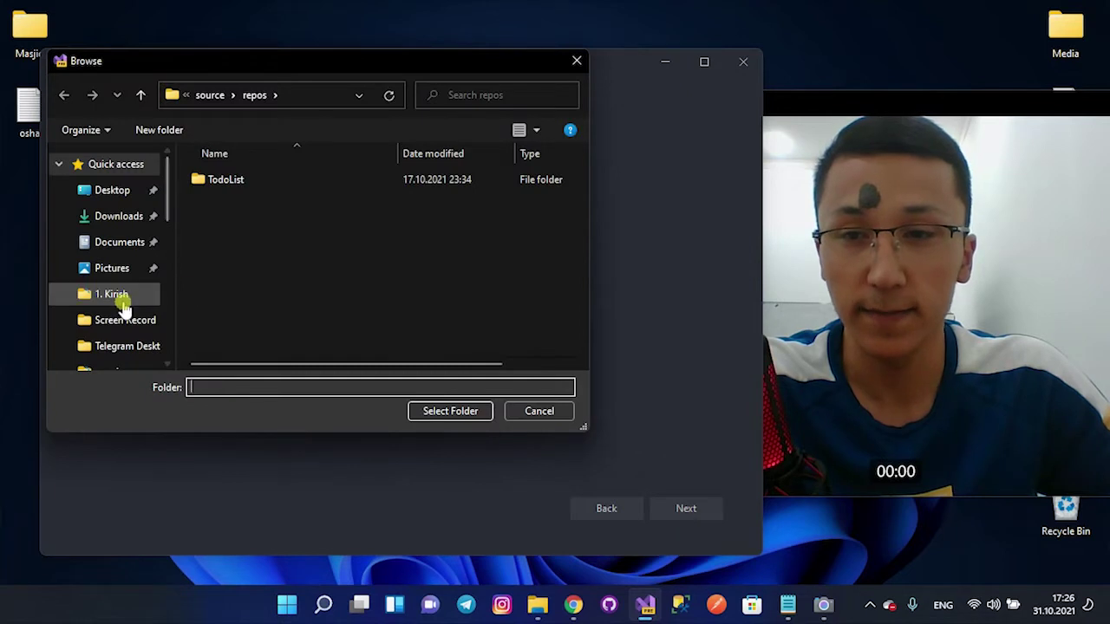
scroll(122, 305, down, 5)
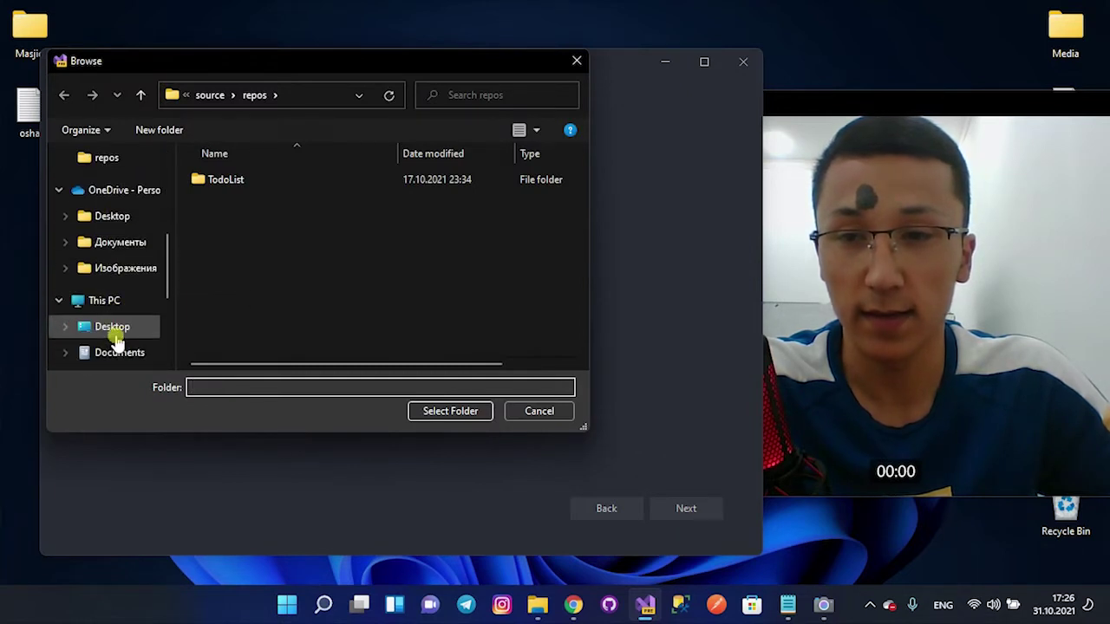
scroll(115, 341, down, 2)
click(99, 244)
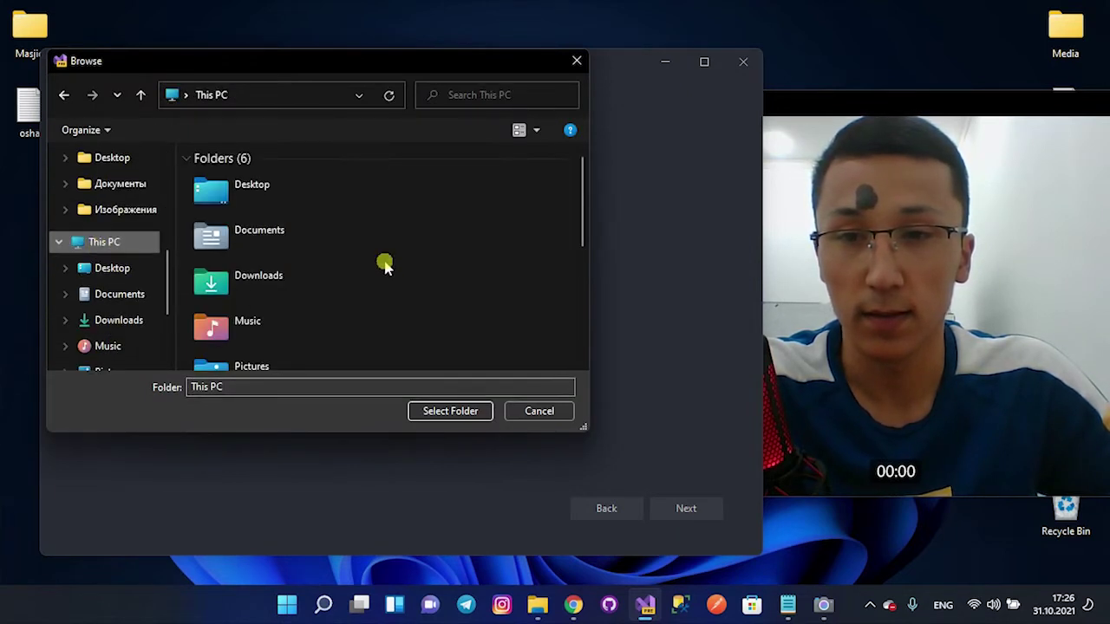
scroll(384, 267, down, 3)
double_click(312, 287)
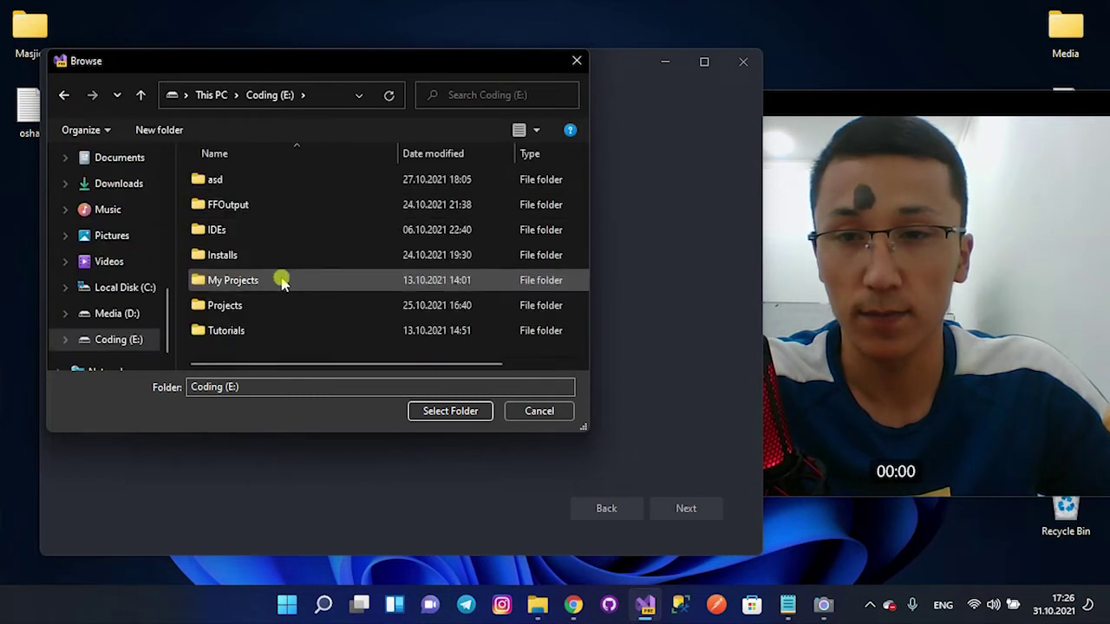
double_click(277, 307)
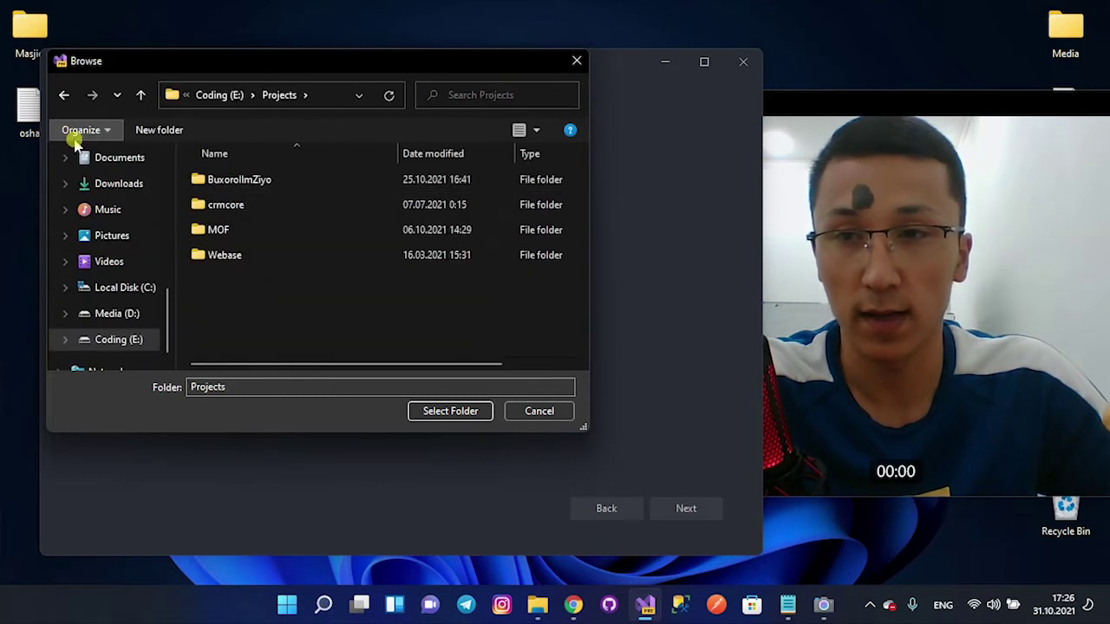
click(62, 96)
double_click(270, 279)
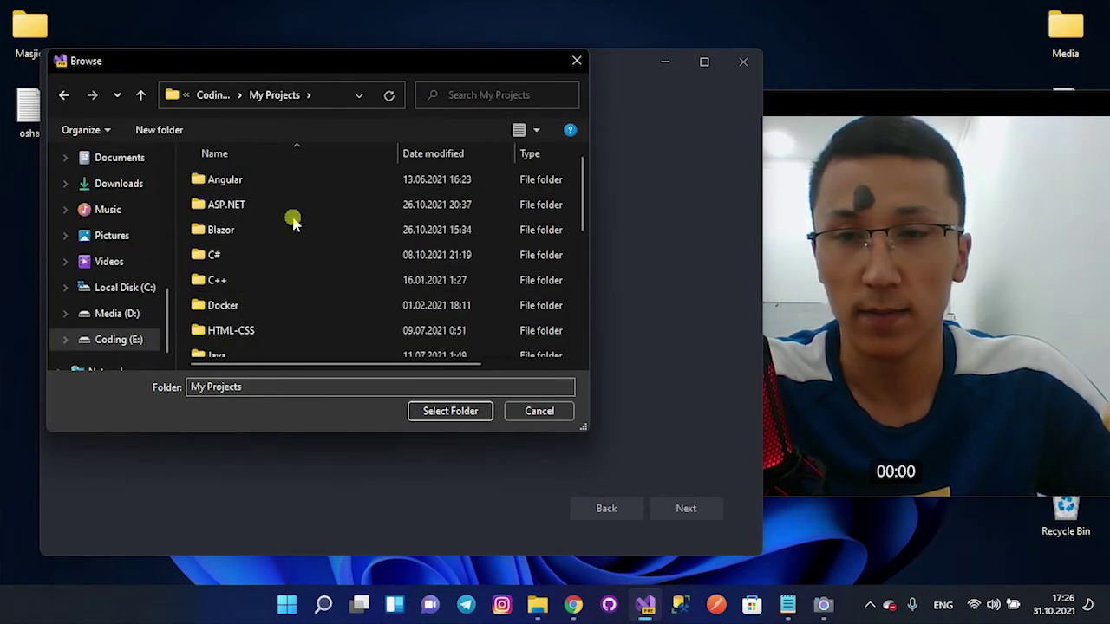
double_click(278, 254)
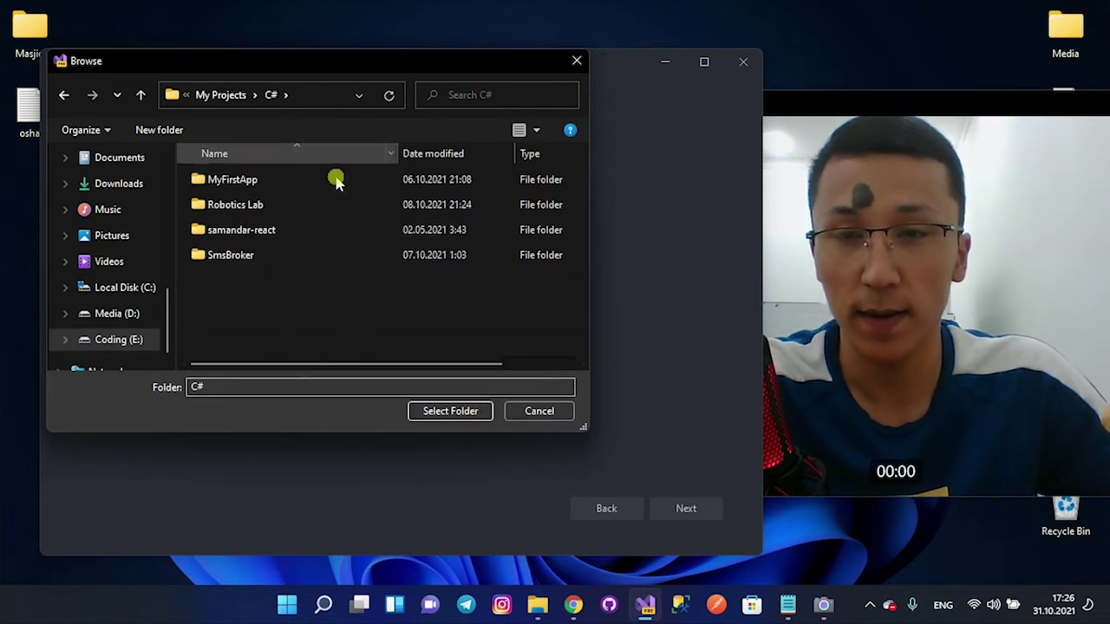
click(468, 413)
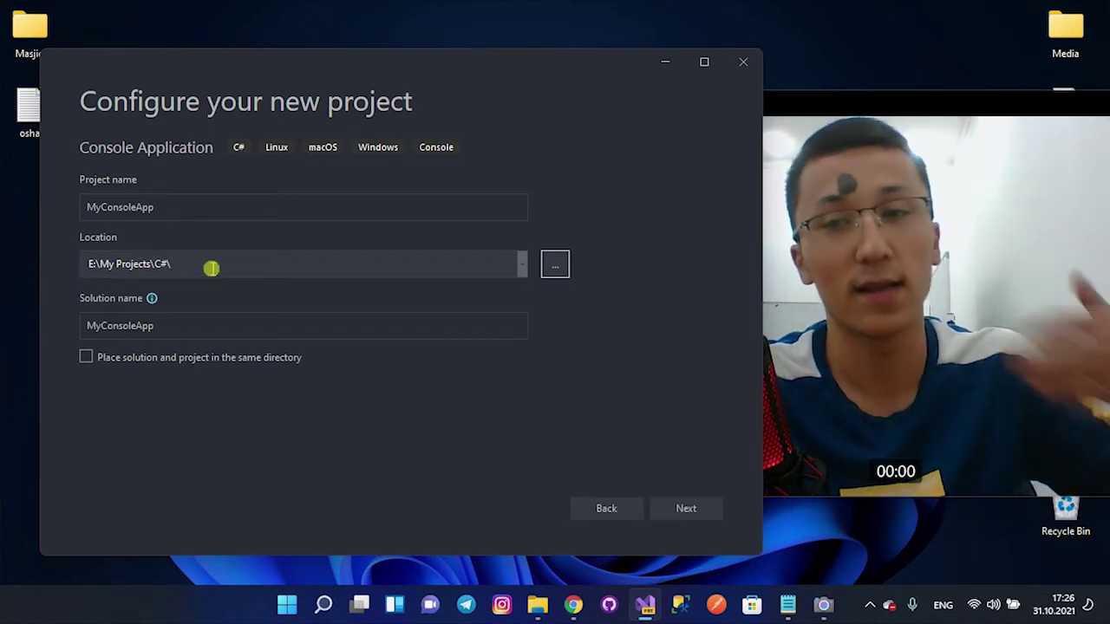
- Try MyConsoleApps as the project name and change it back to MyConsoleApp
drag(192, 321, 66, 330)
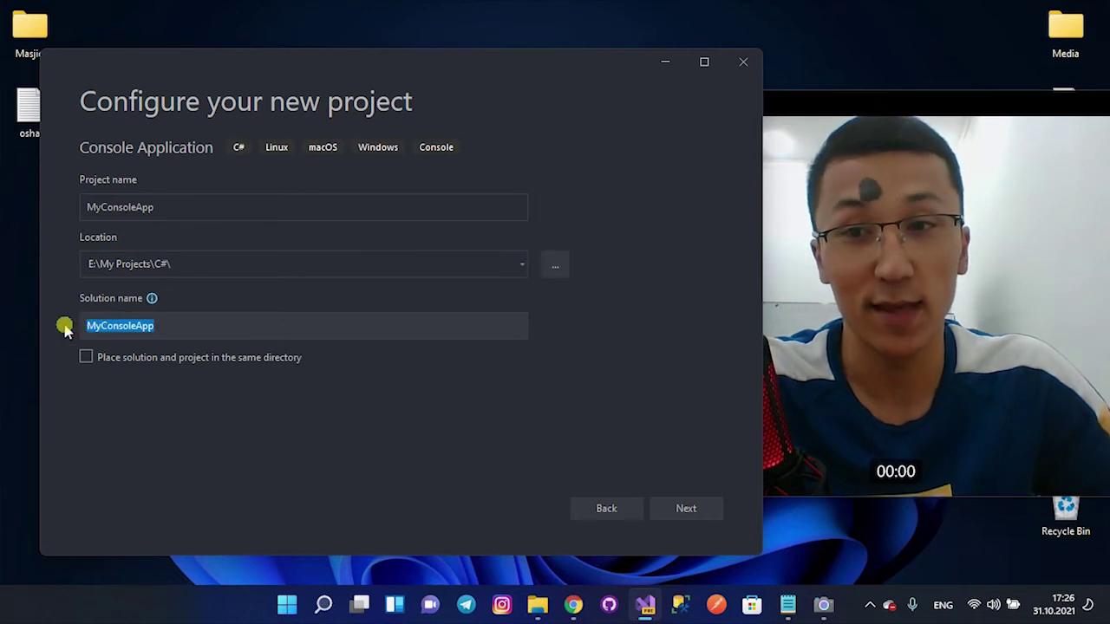
click(207, 322)
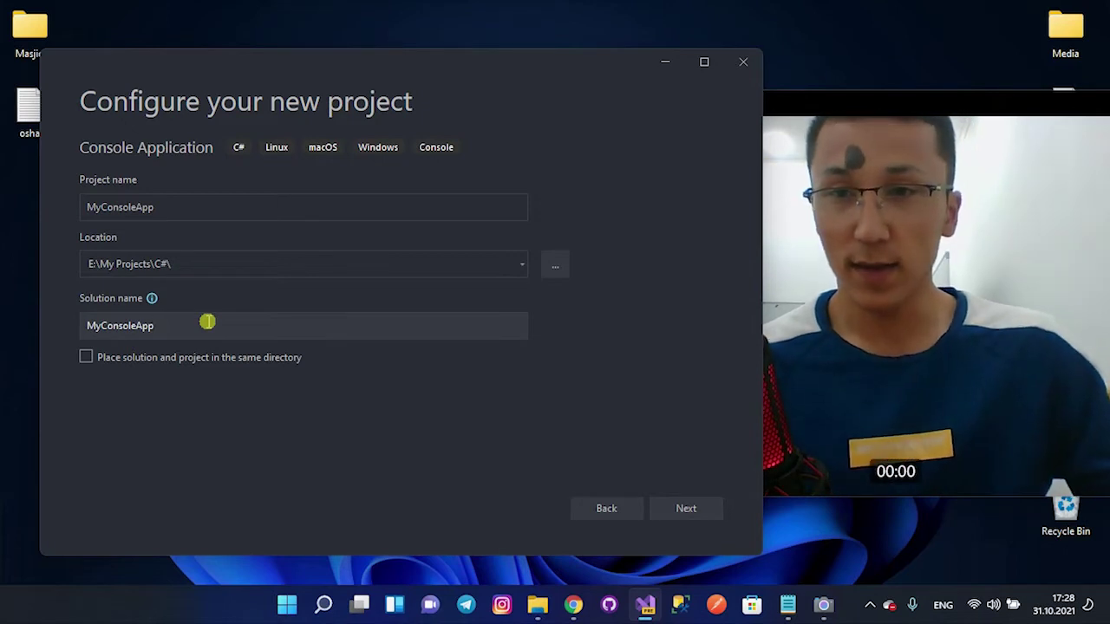
click(294, 208)
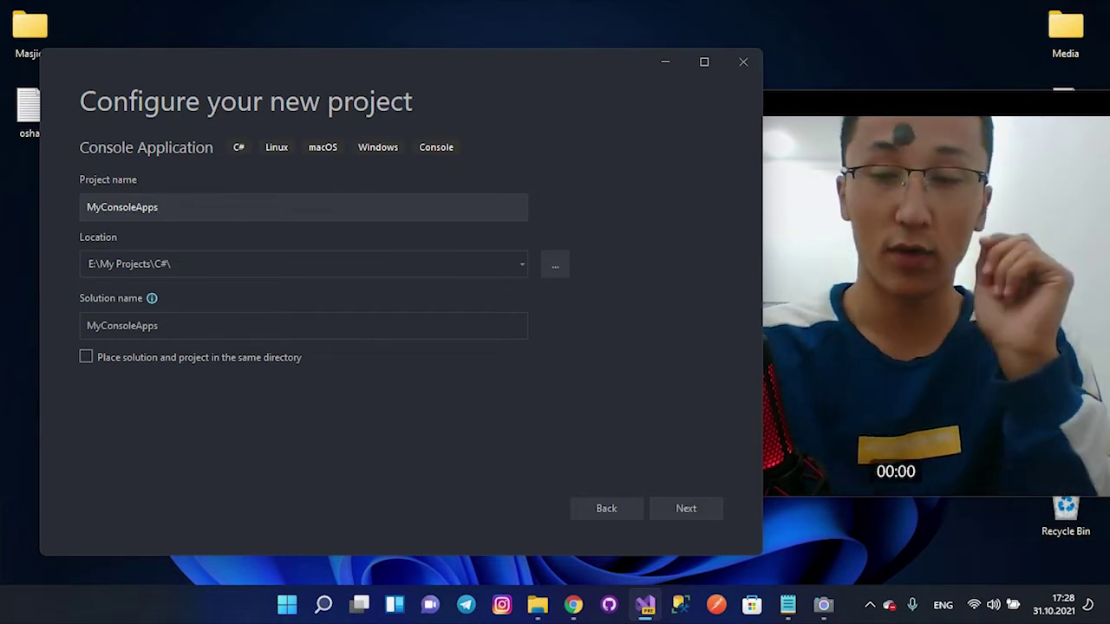
click(159, 208)
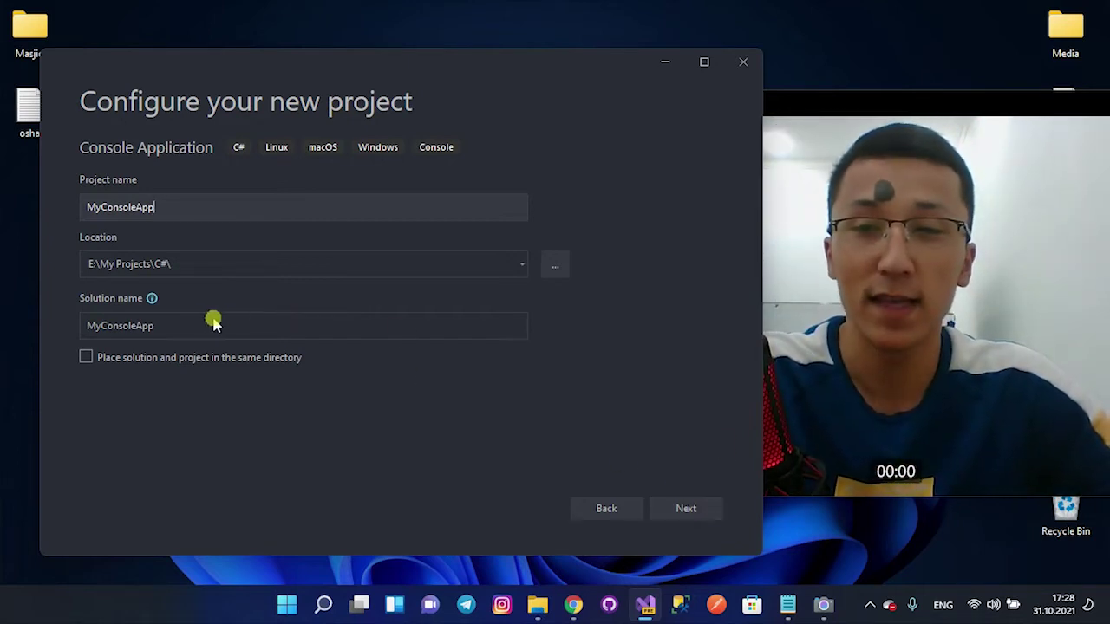
- Name the solution OnlineShop and the project OnlineShop.Desktop
drag(221, 322, 60, 314)
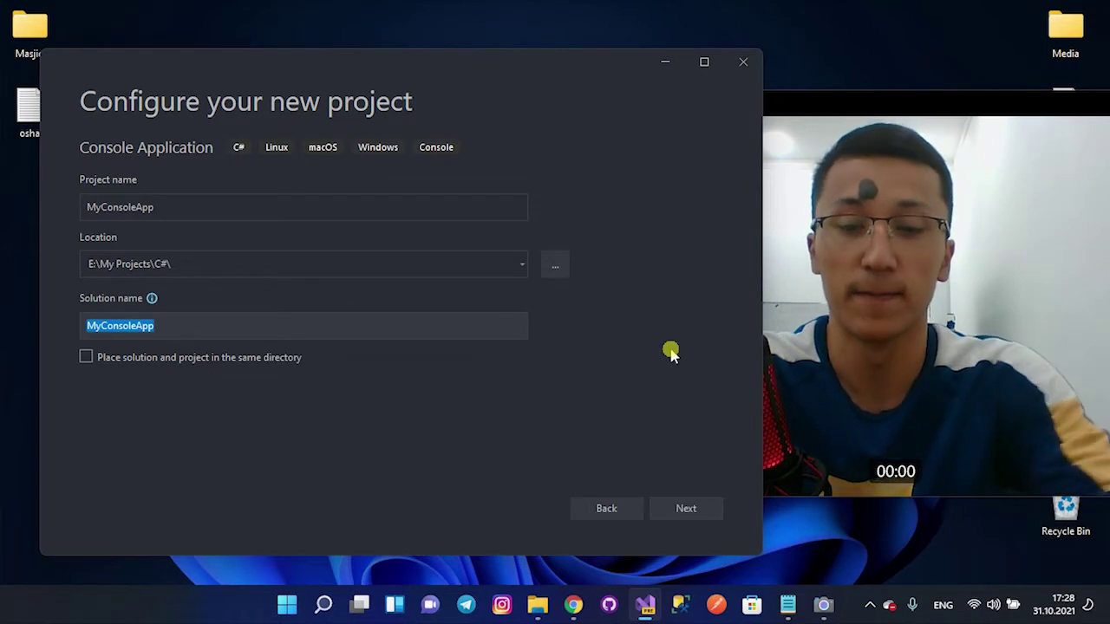
text(OnlineShop)
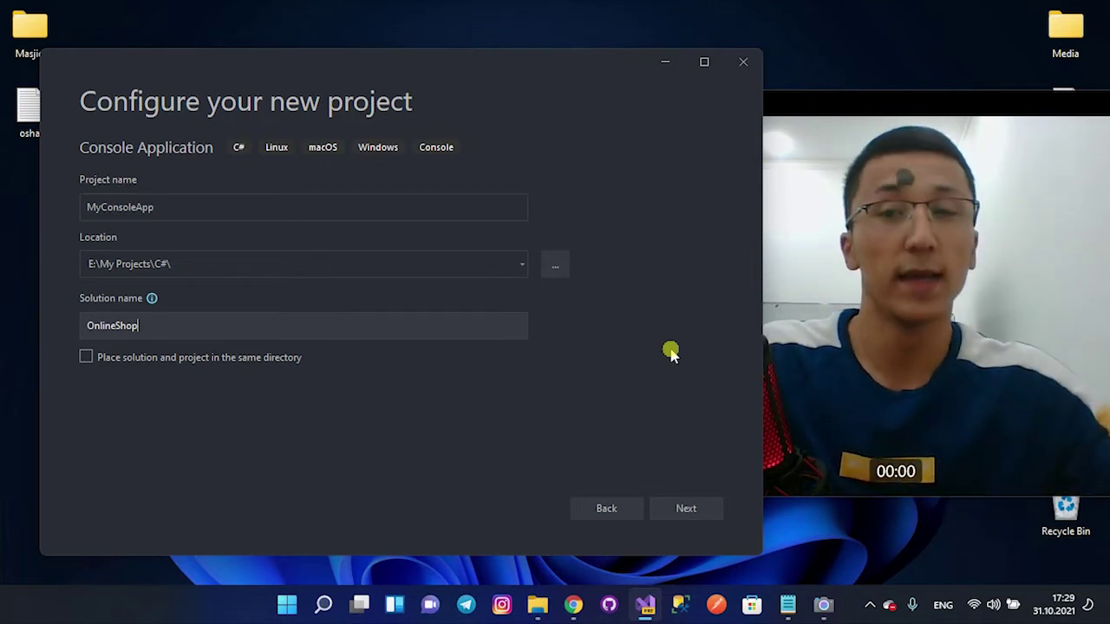
drag(212, 206, 3, 209)
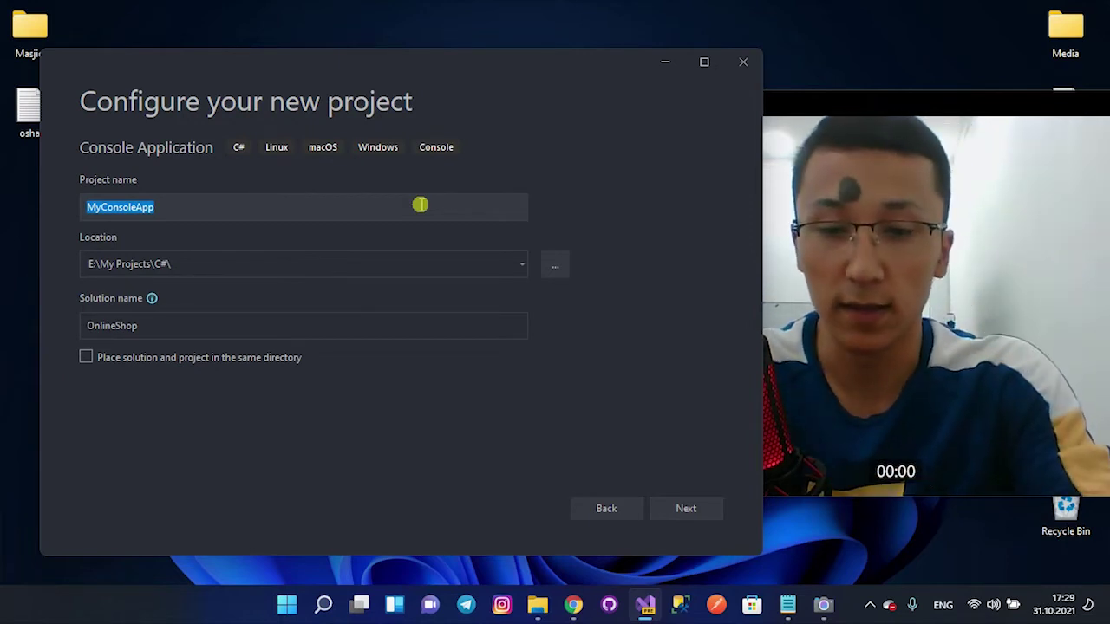
text(OnlineShop.Desktop)
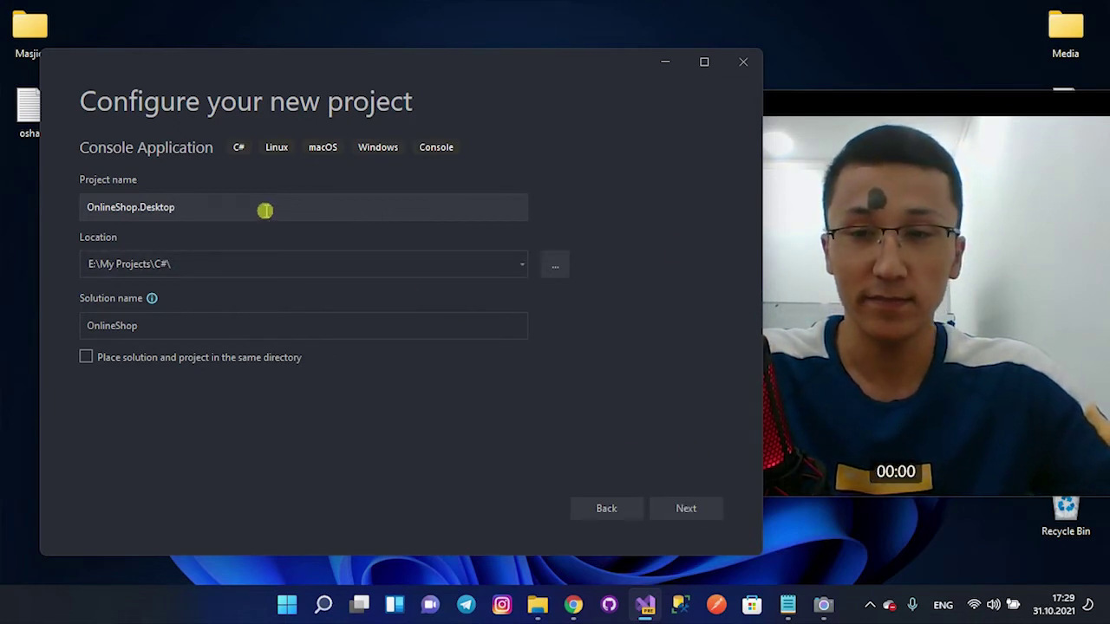
drag(254, 210, 26, 194)
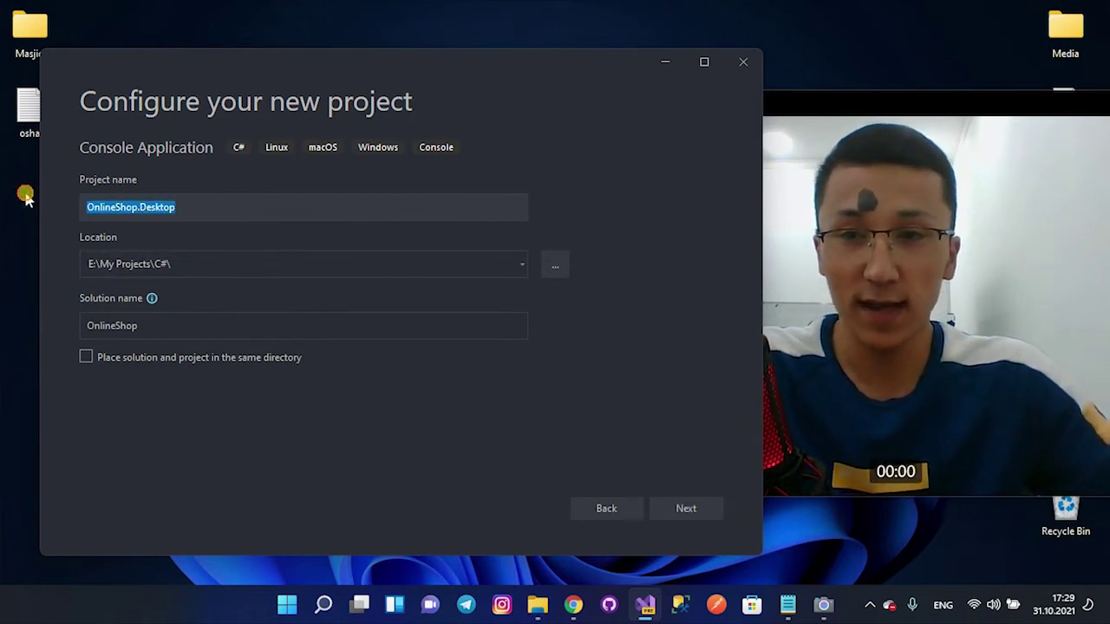
click(224, 208)
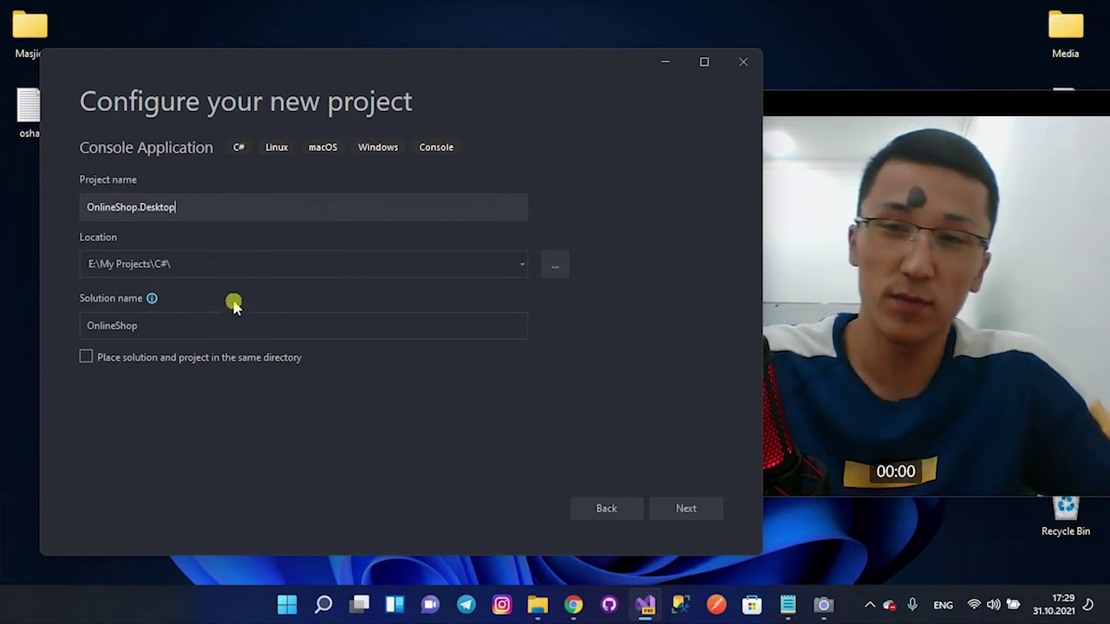
- Rename both the project and the solution to Console
triple_click(235, 211)
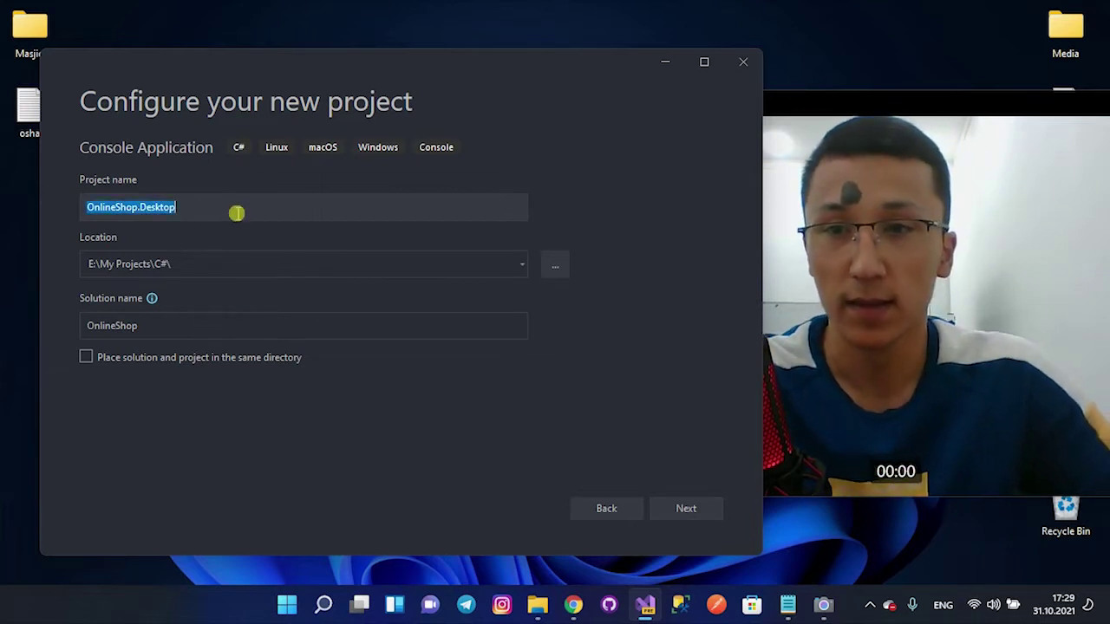
triple_click(232, 209)
text(C)
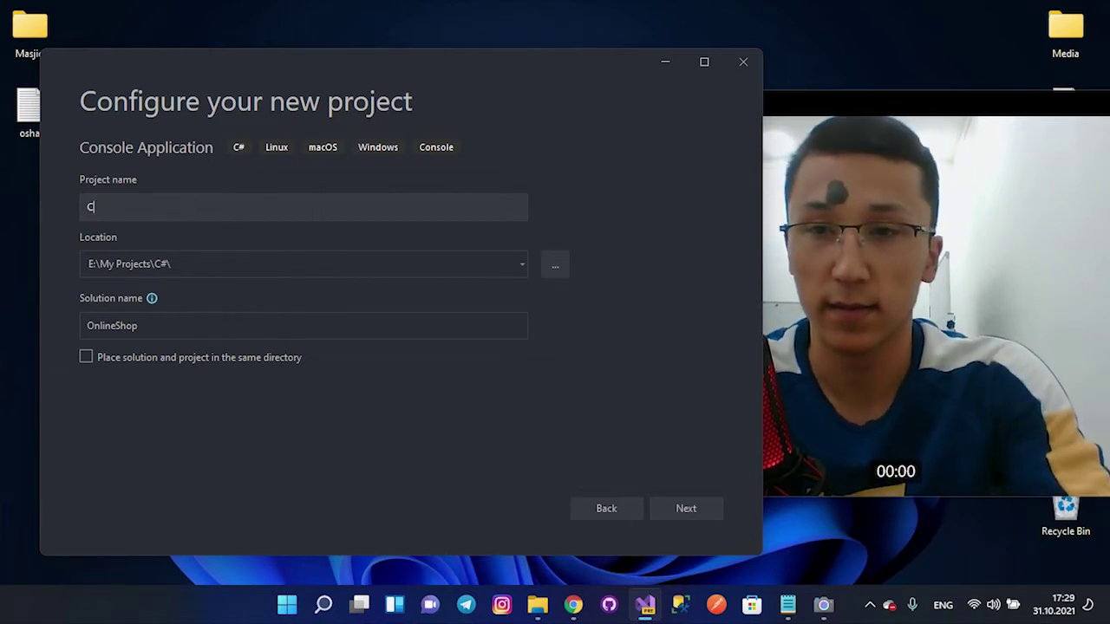
text(o)
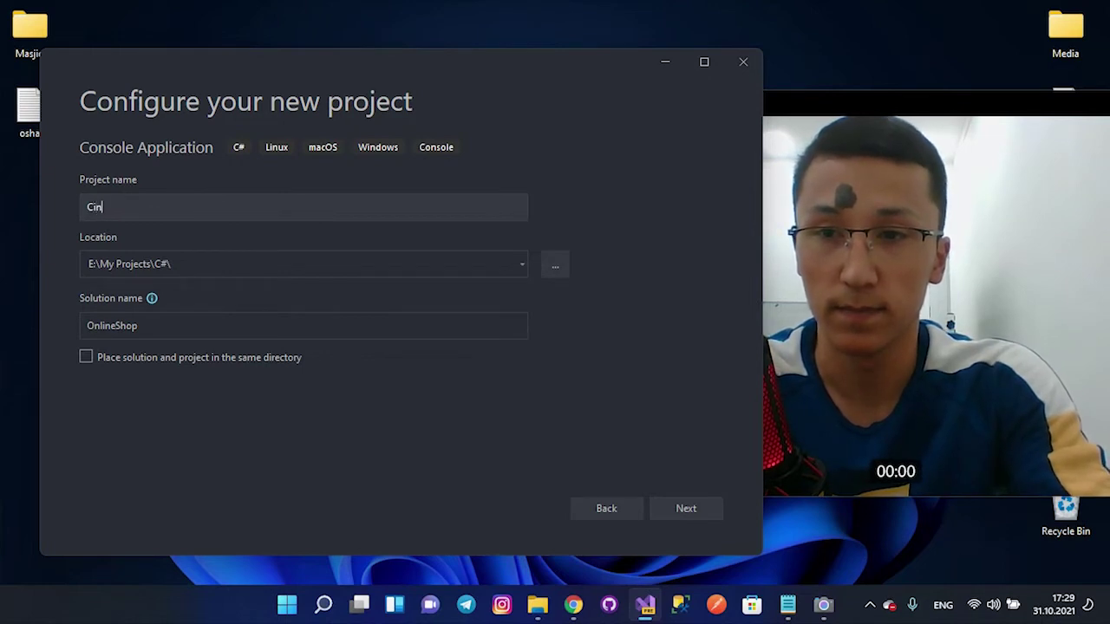
text(nsole)
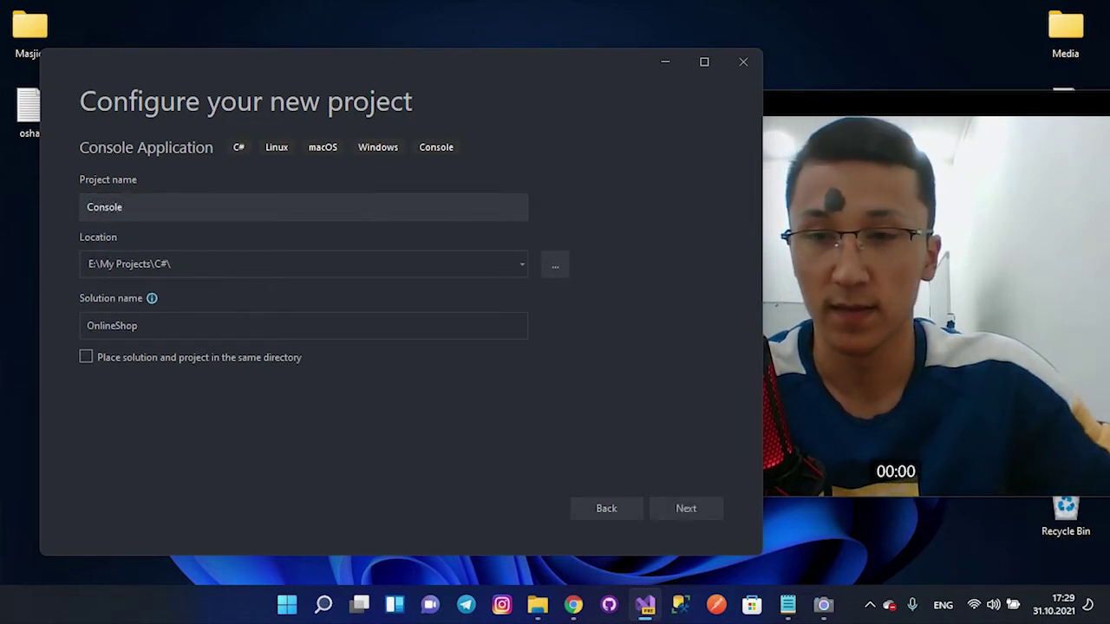
double_click(179, 330)
text(Console)
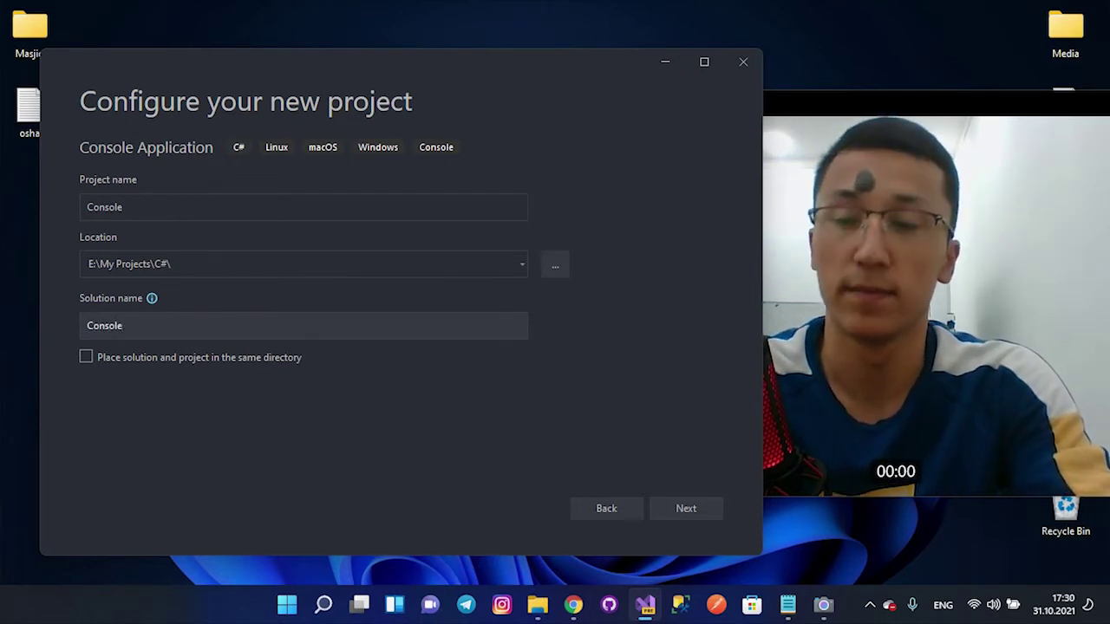
- Clear the solution name completely
key(BackSpace)
key(BackSpace)
key(BackSpace)
key(BackSpace)
key(BackSpace)
key(BackSpace)
key(BackSpace)
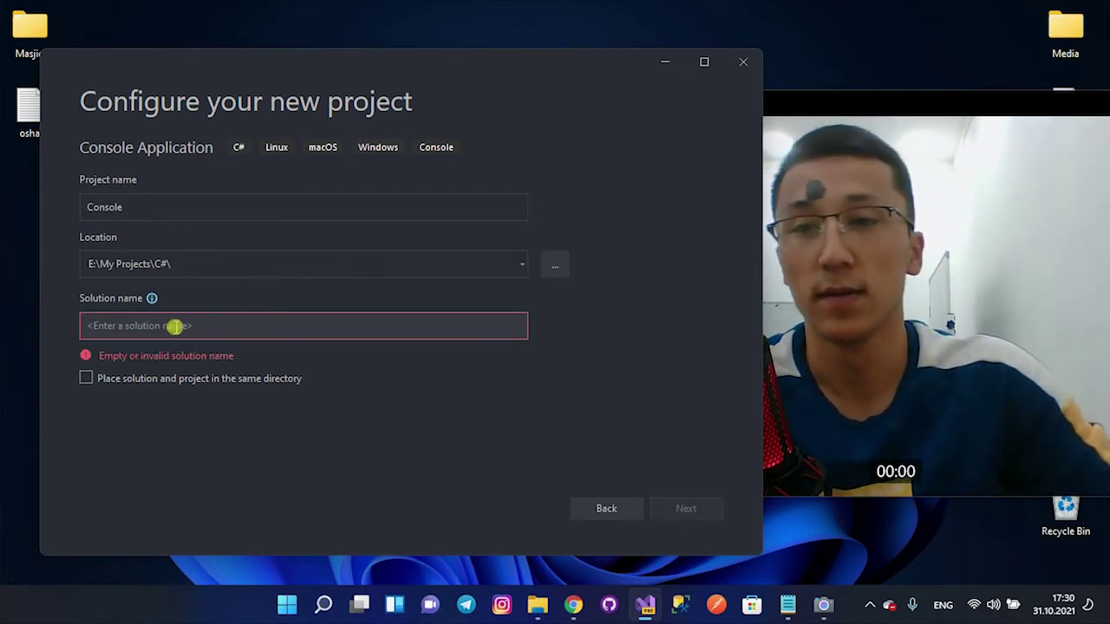
- Name the project MyFirstApp and copy that name into the solution name, shortened to MyFirst
double_click(175, 207)
text(MyF)
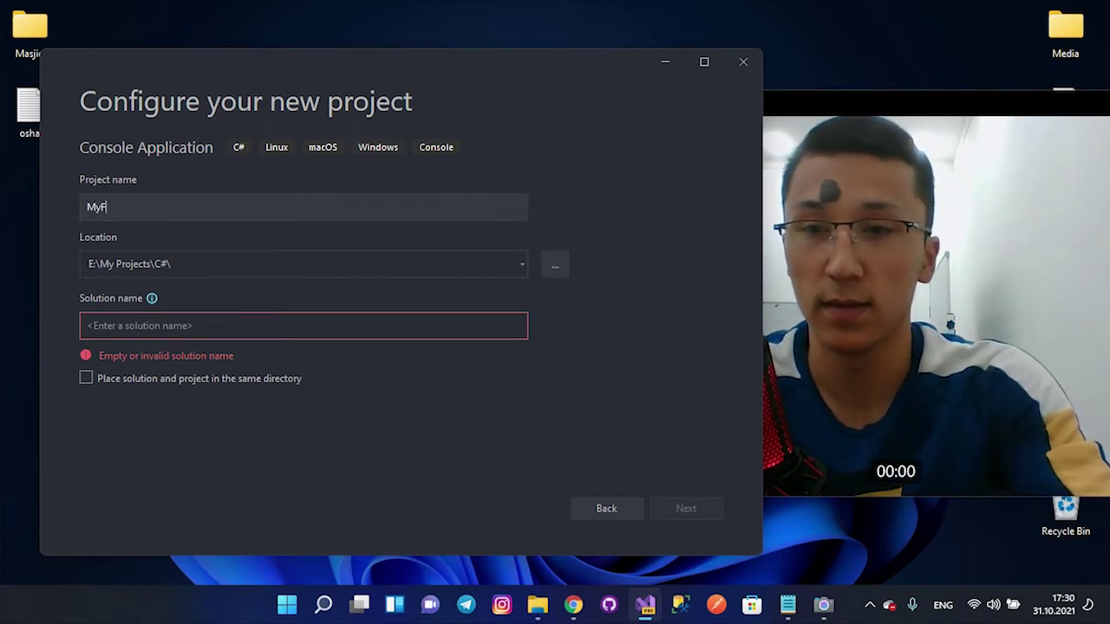
text(irstApp)
key(ctrl+a)
key(ctrl+c)
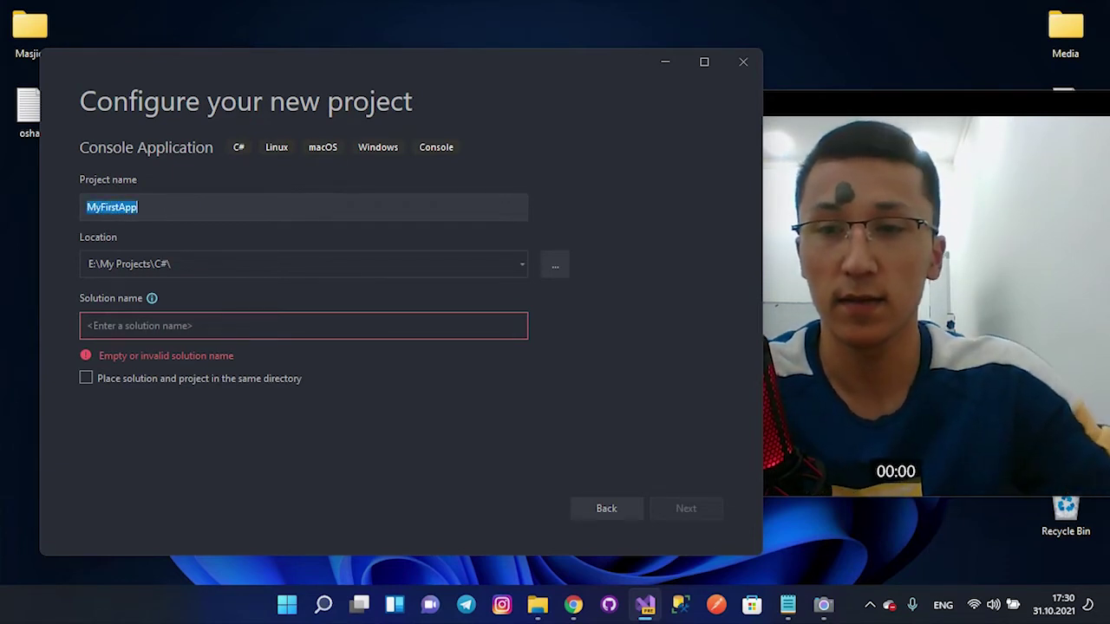
click(250, 327)
key(ctrl+v)
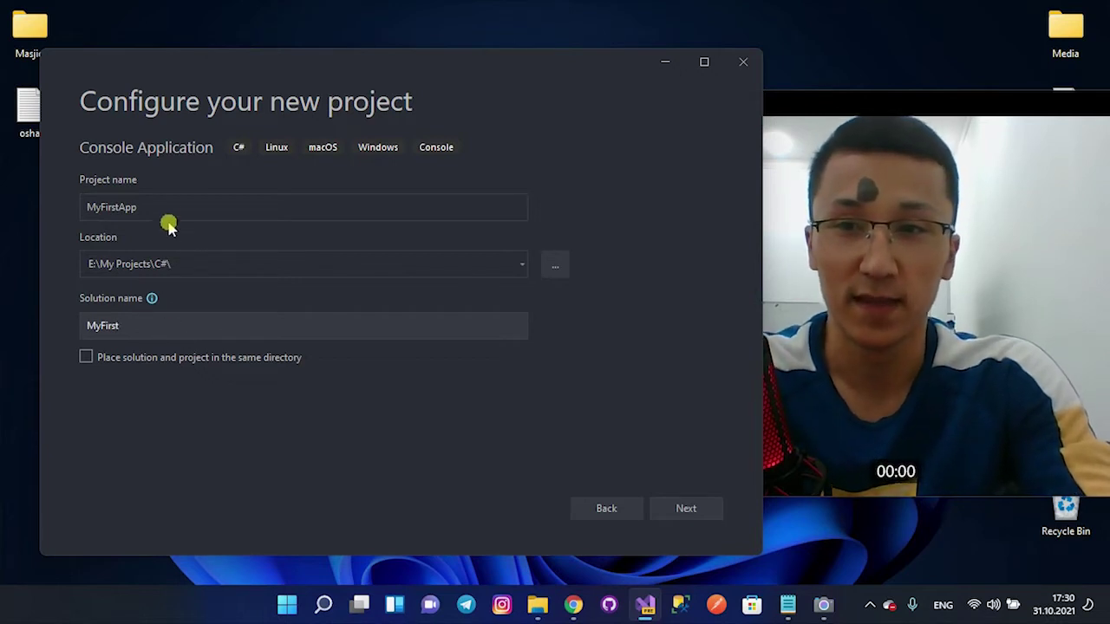
- Change the project name to MyFirstProject and the solution name to MyFirstSolution
drag(143, 208, 121, 209)
text(Project)
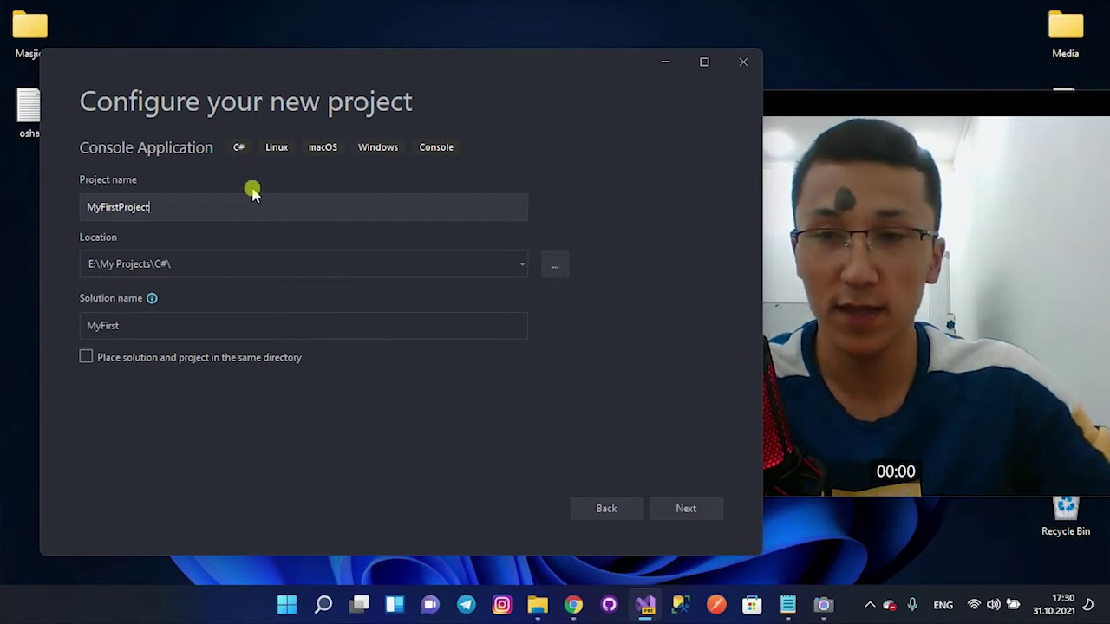
click(136, 324)
text(Solution)
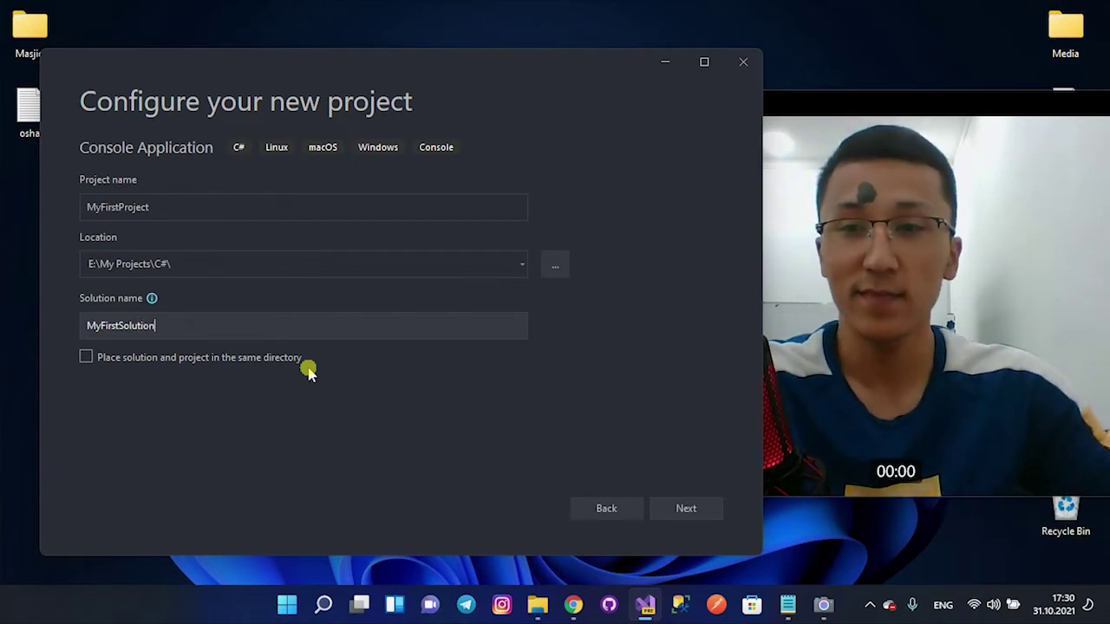
- Enable placing the solution and project in the same directory
click(86, 359)
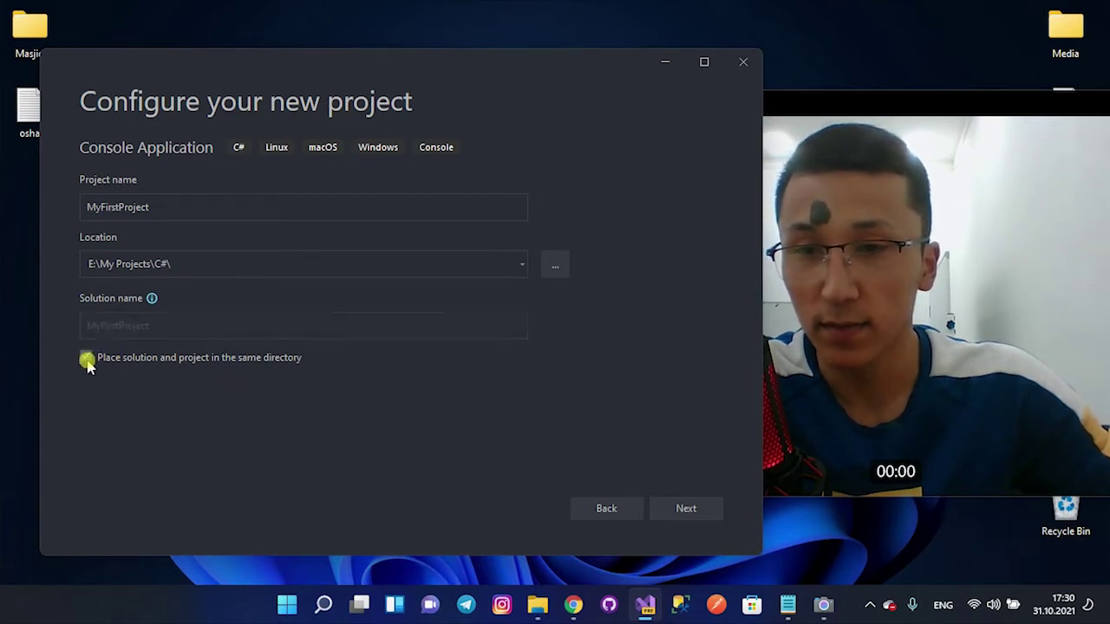
- Disable placing the solution and project in the same directory, and proceed to the additional project information
click(86, 359)
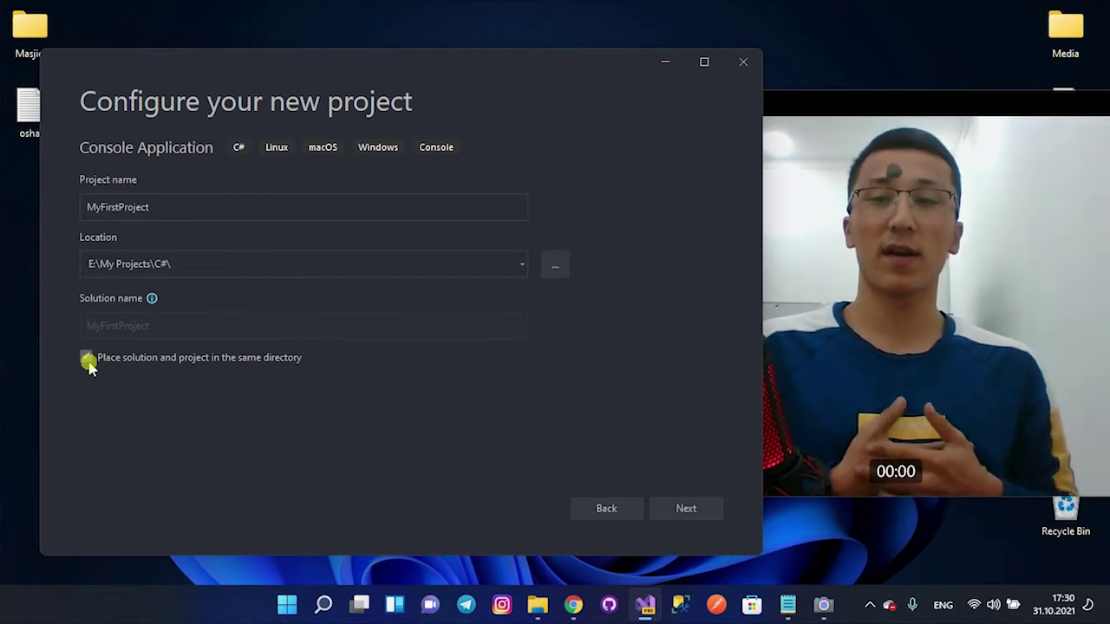
click(87, 359)
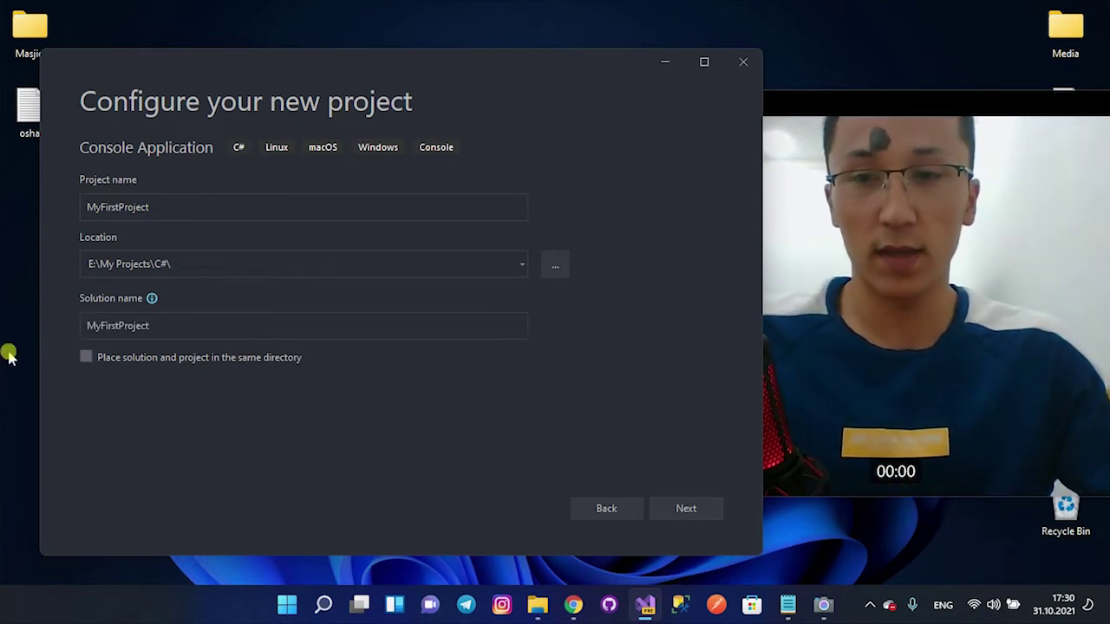
click(681, 510)
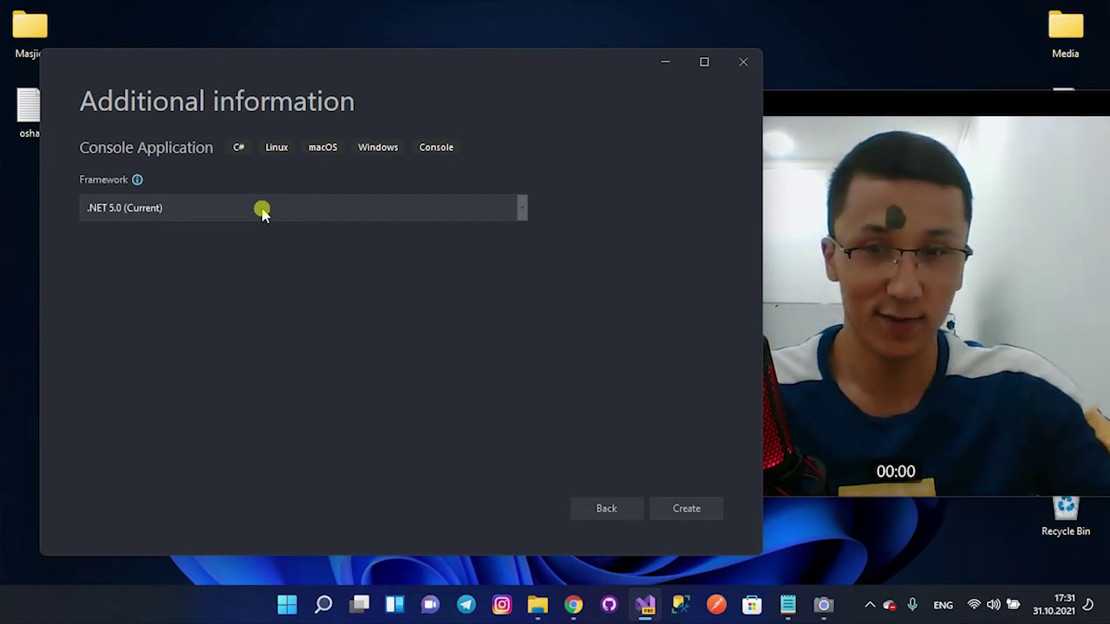
- Choose .NET 5.0 (Current) as the target framework and create the project
click(262, 212)
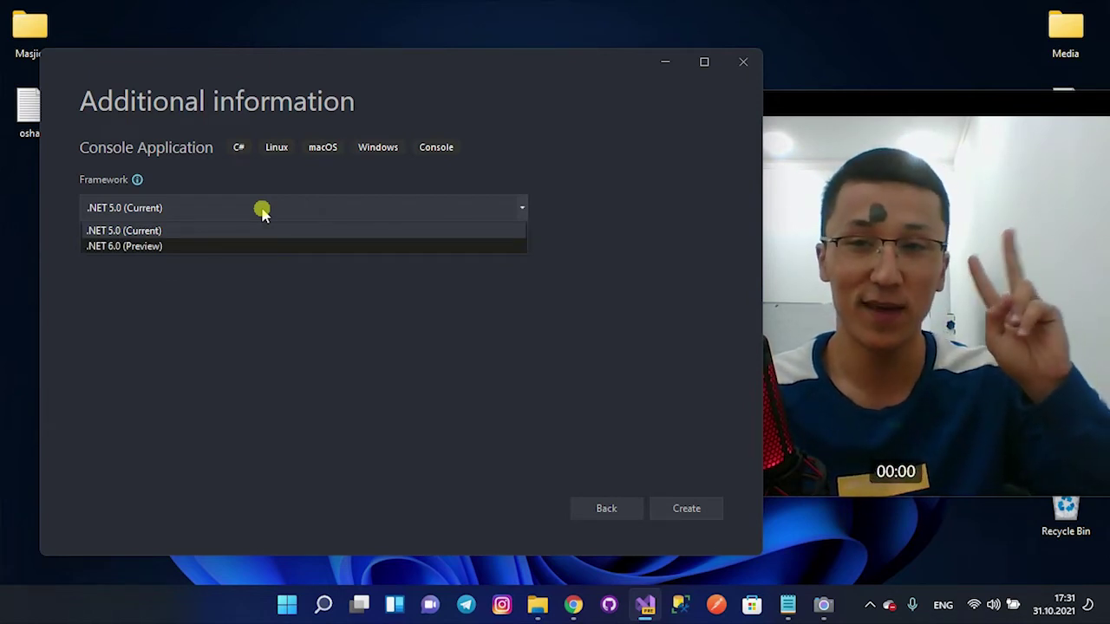
click(178, 232)
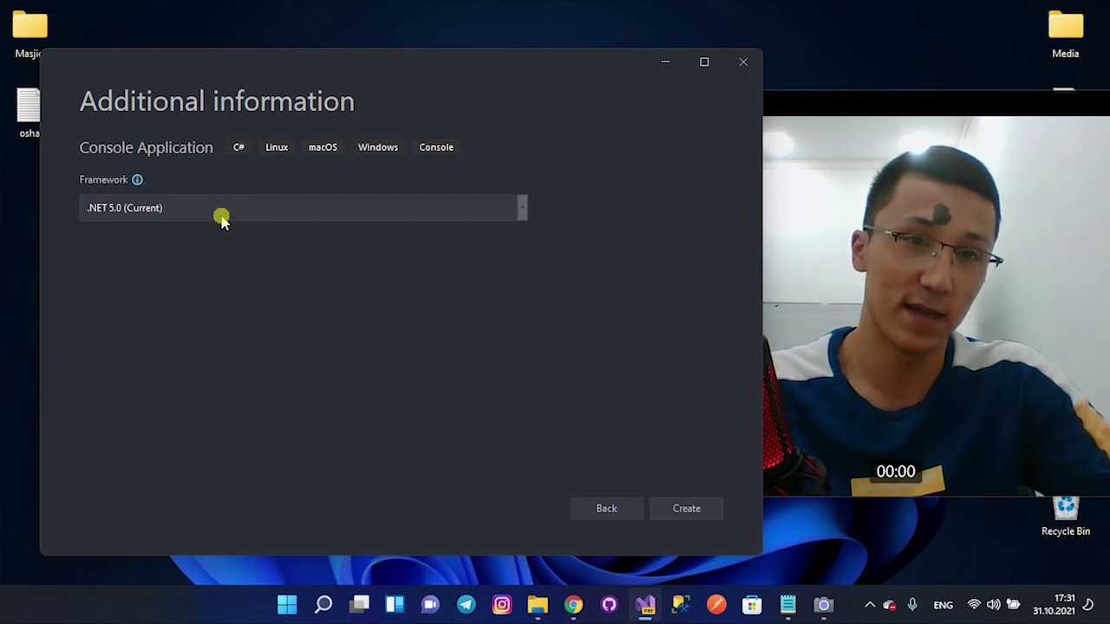
click(222, 219)
click(317, 220)
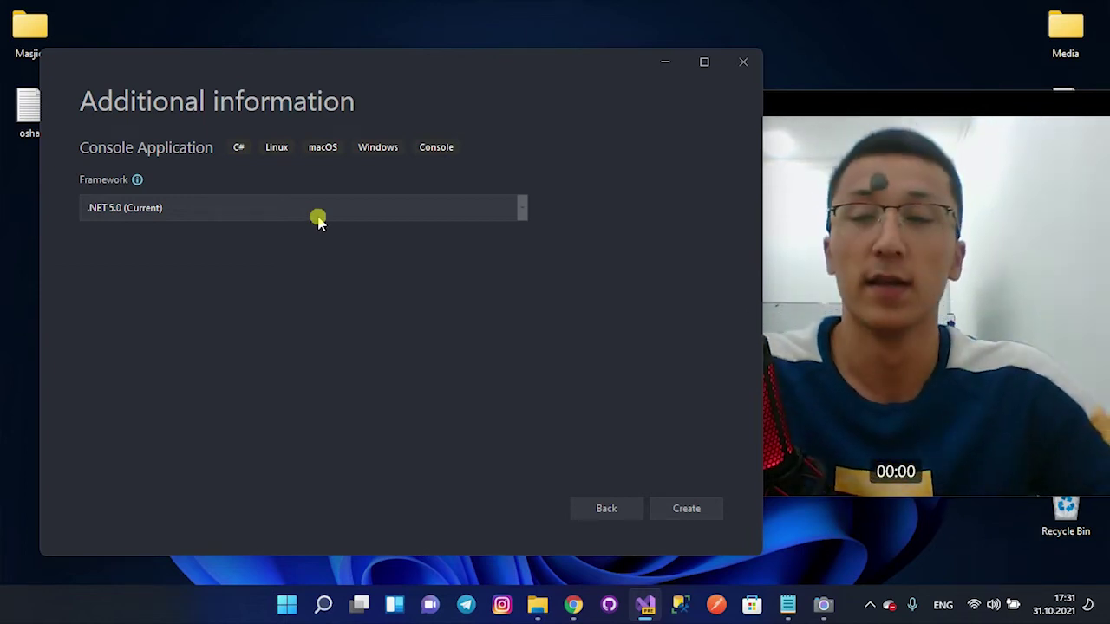
click(682, 512)
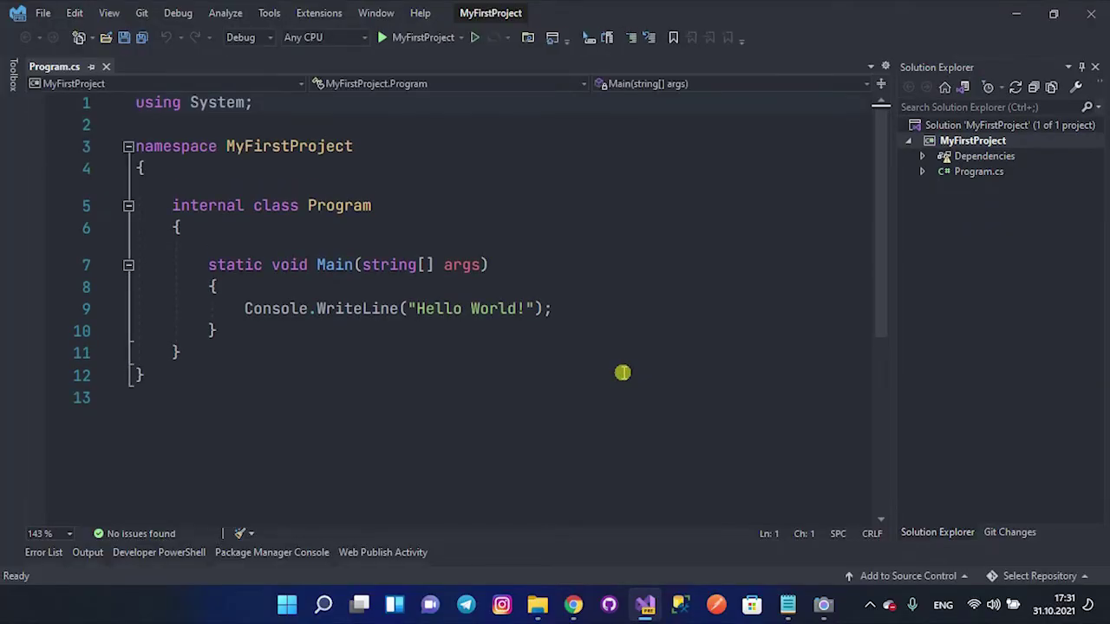
- Reduce the code editor's zoom to 118% and close Program.cs
scroll(416, 299, down, 3)
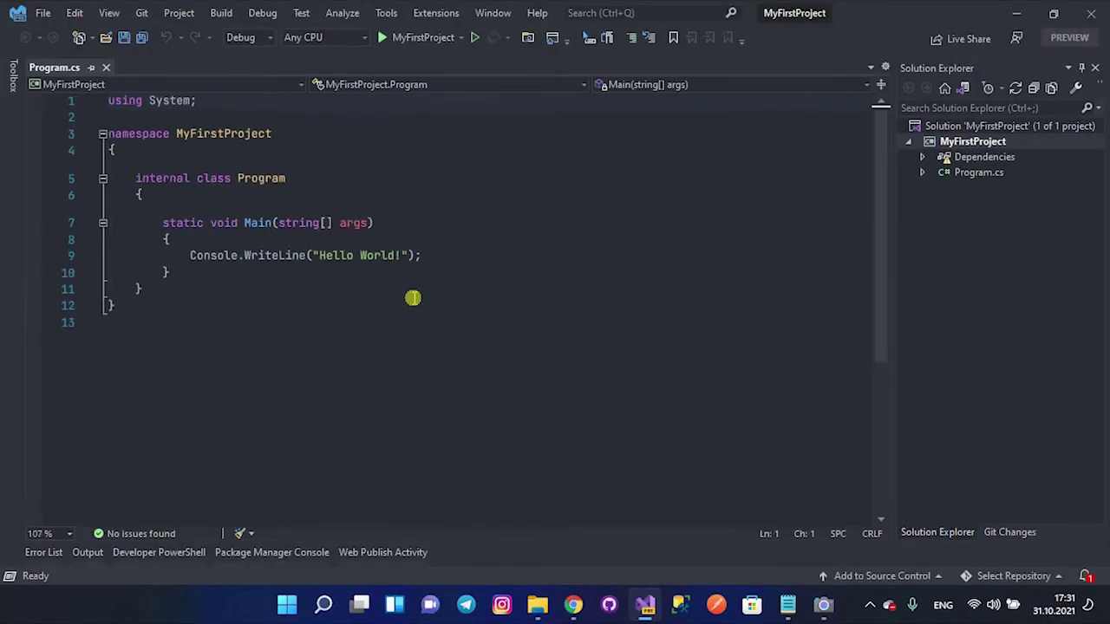
scroll(412, 299, up, 1)
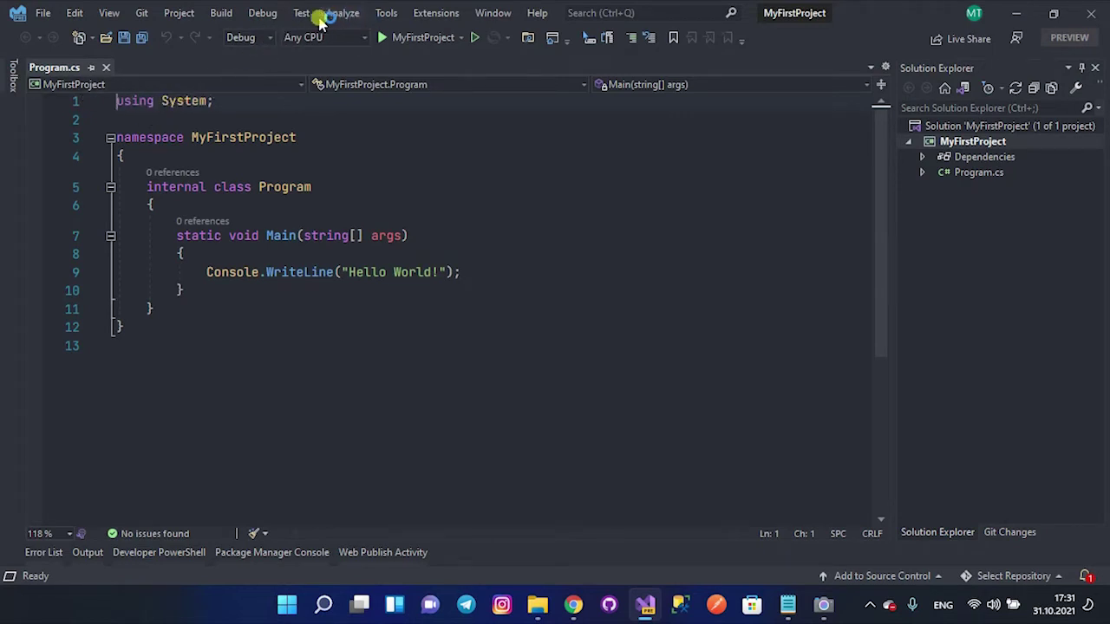
click(233, 251)
click(179, 14)
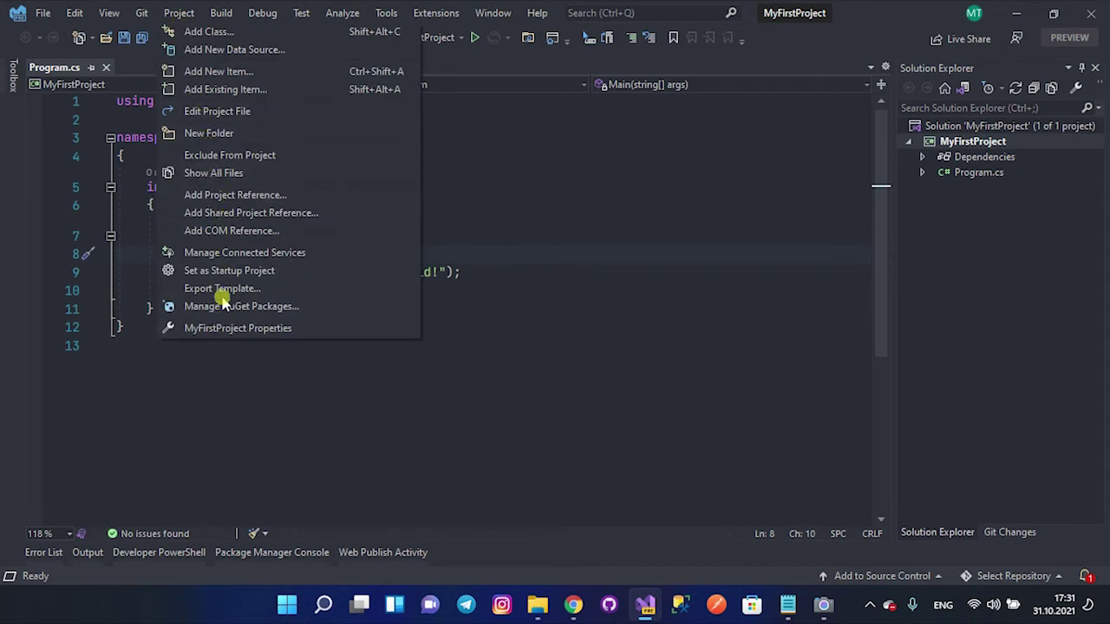
click(620, 257)
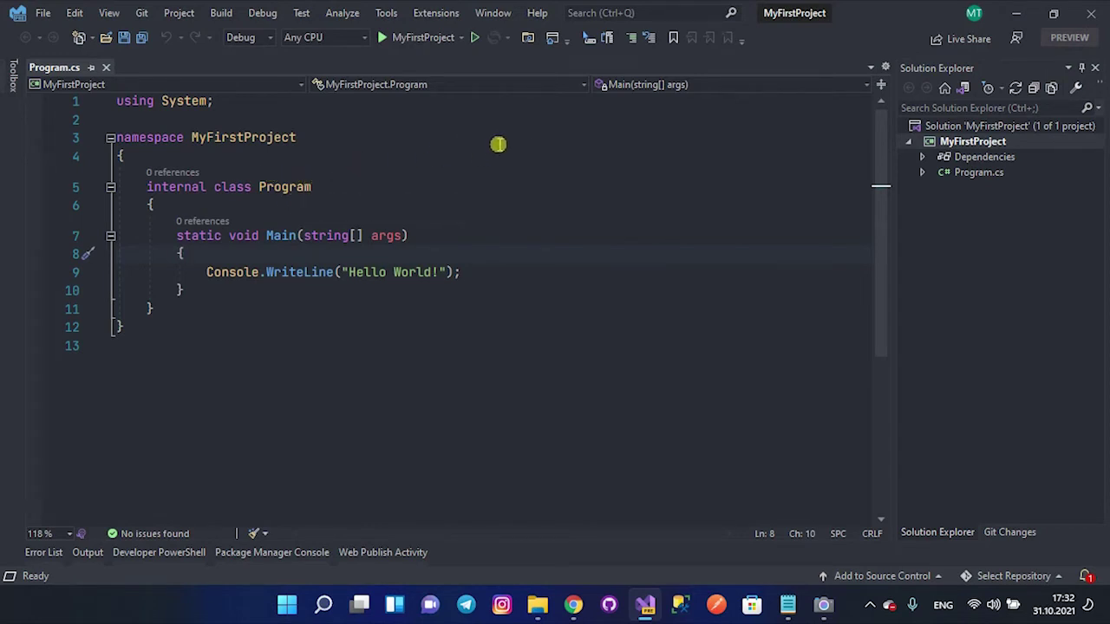
click(108, 67)
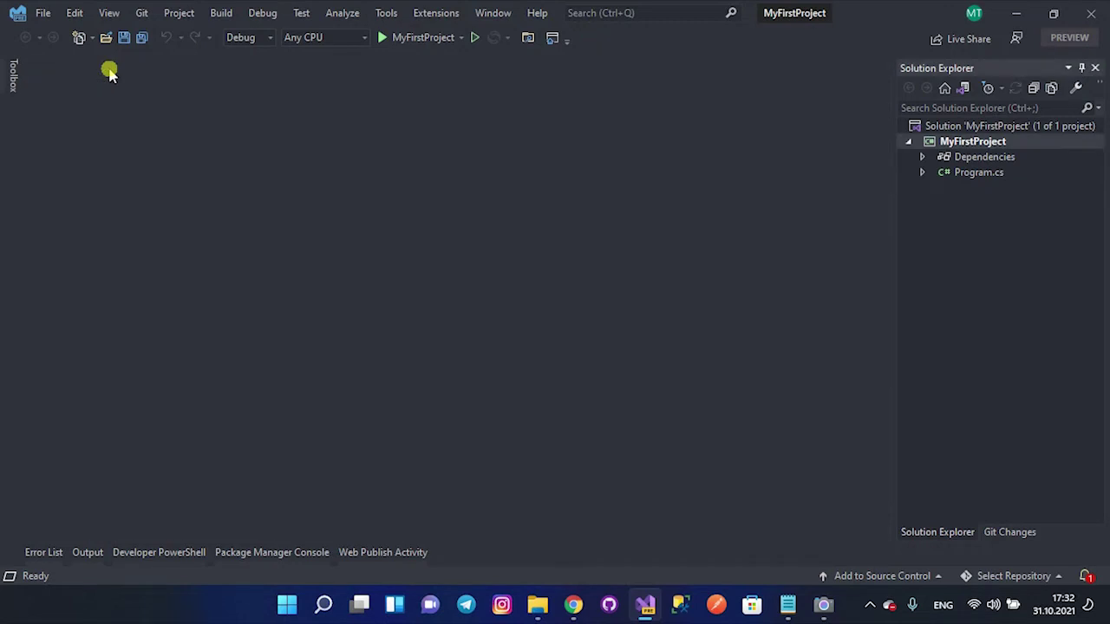
- Auto-hide the Solution Explorer and pin it back in place
click(1084, 70)
mouse_move(1092, 81)
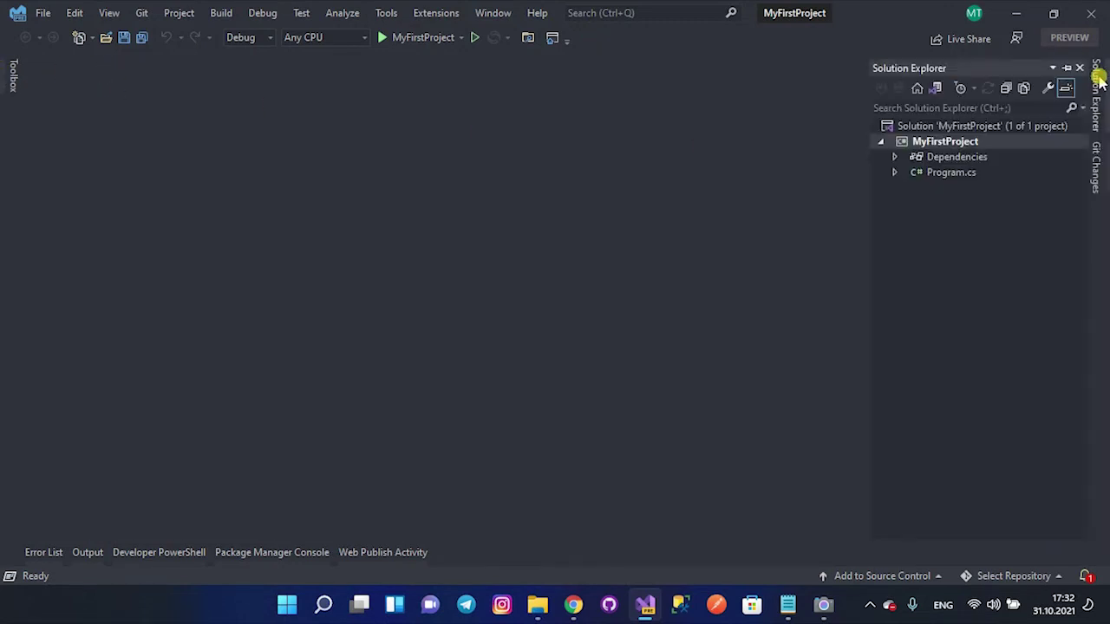
click(1066, 68)
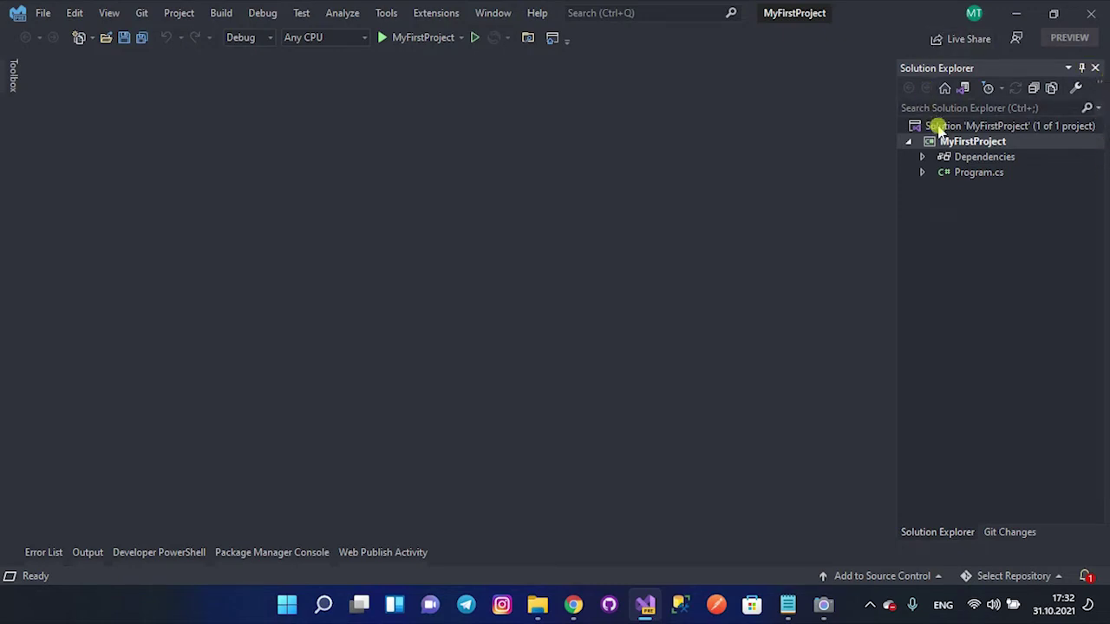
- Start adding a new project to the solution, select the ASP.NET Core Web App (Model-View-Controller) template, and cancel
click(996, 126)
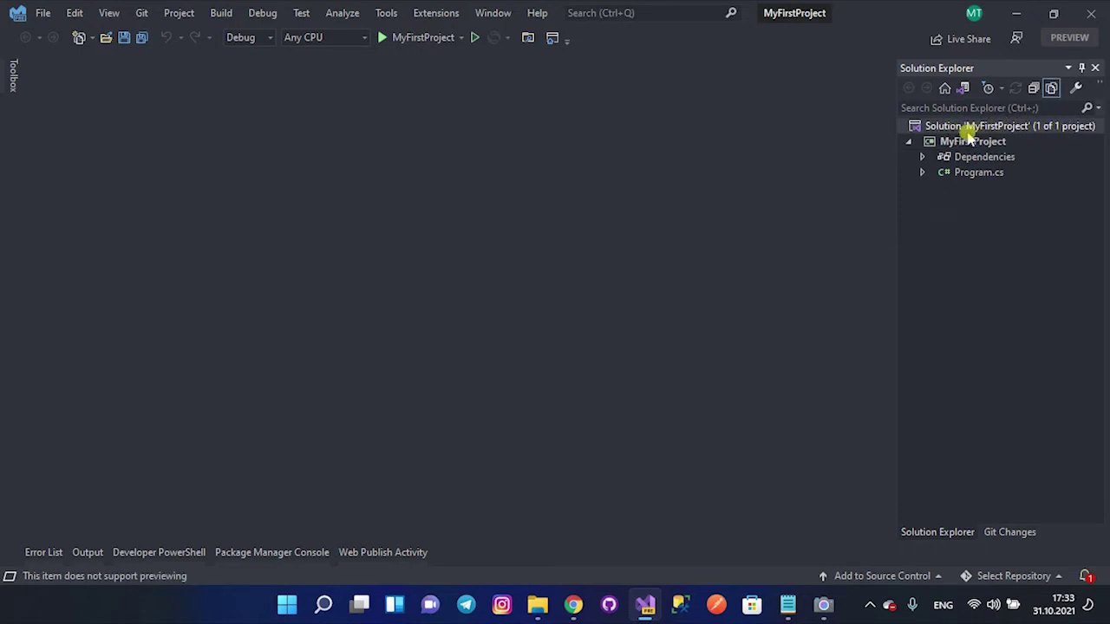
click(908, 142)
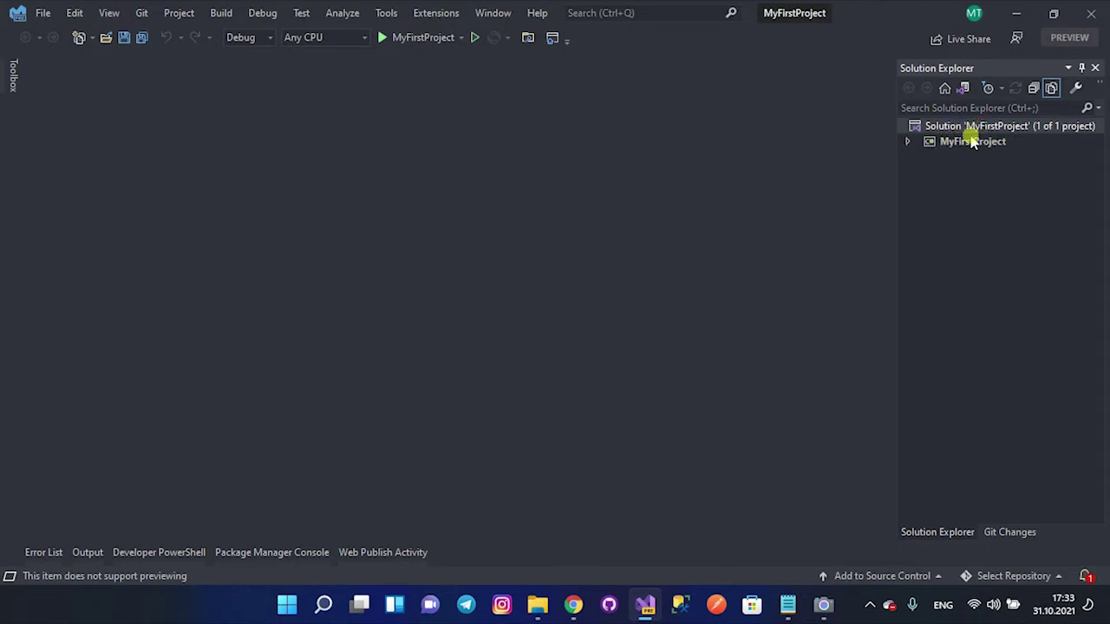
click(976, 127)
right_click(968, 126)
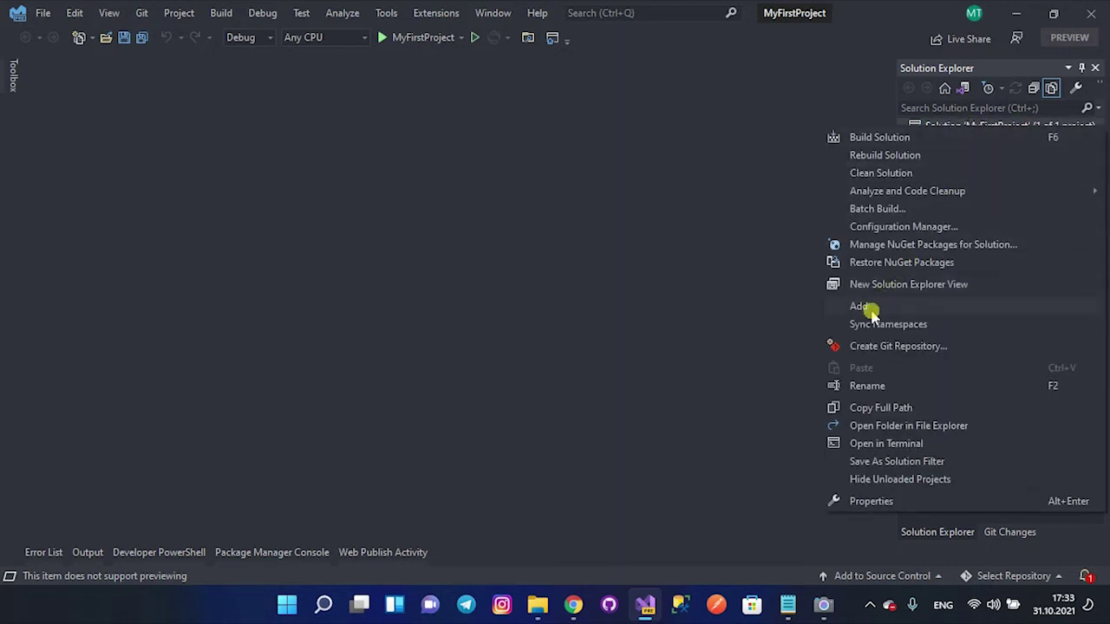
mouse_move(863, 308)
click(625, 309)
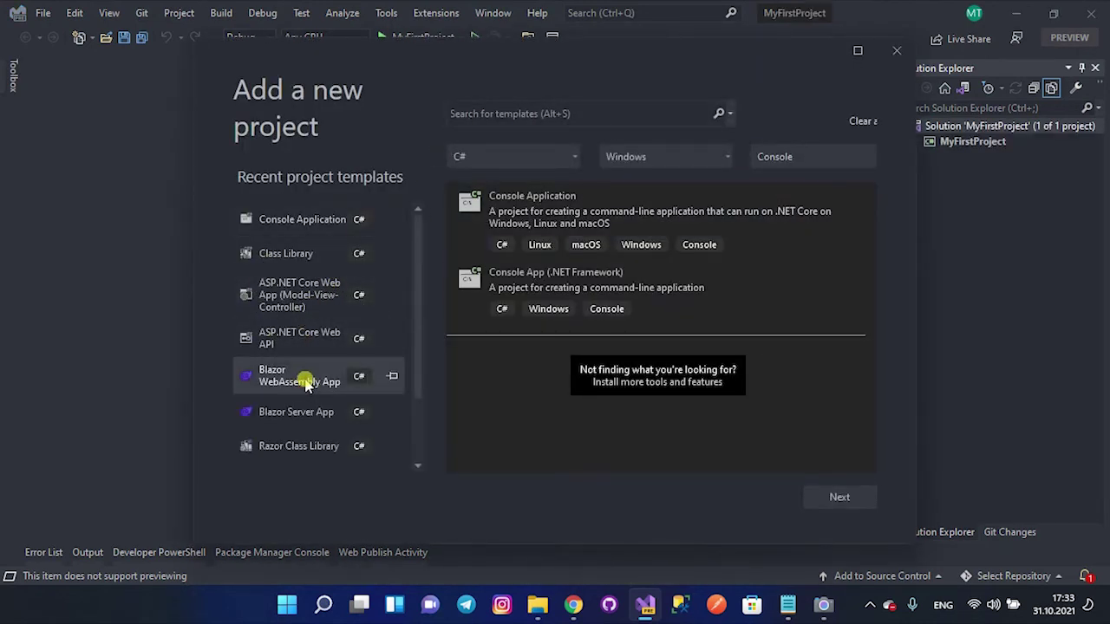
click(314, 297)
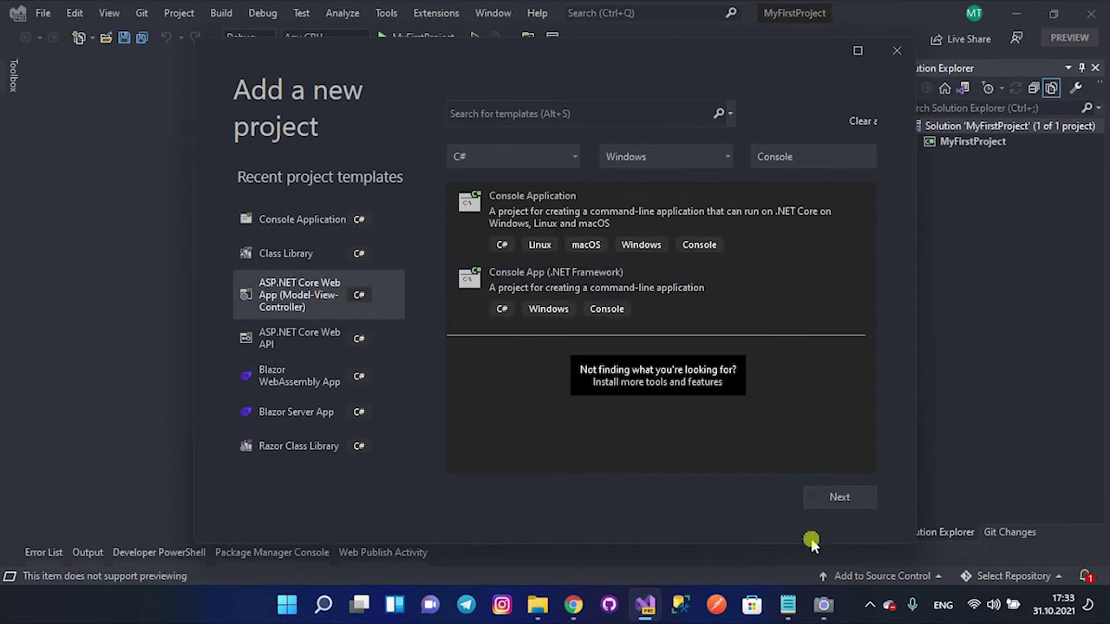
click(897, 50)
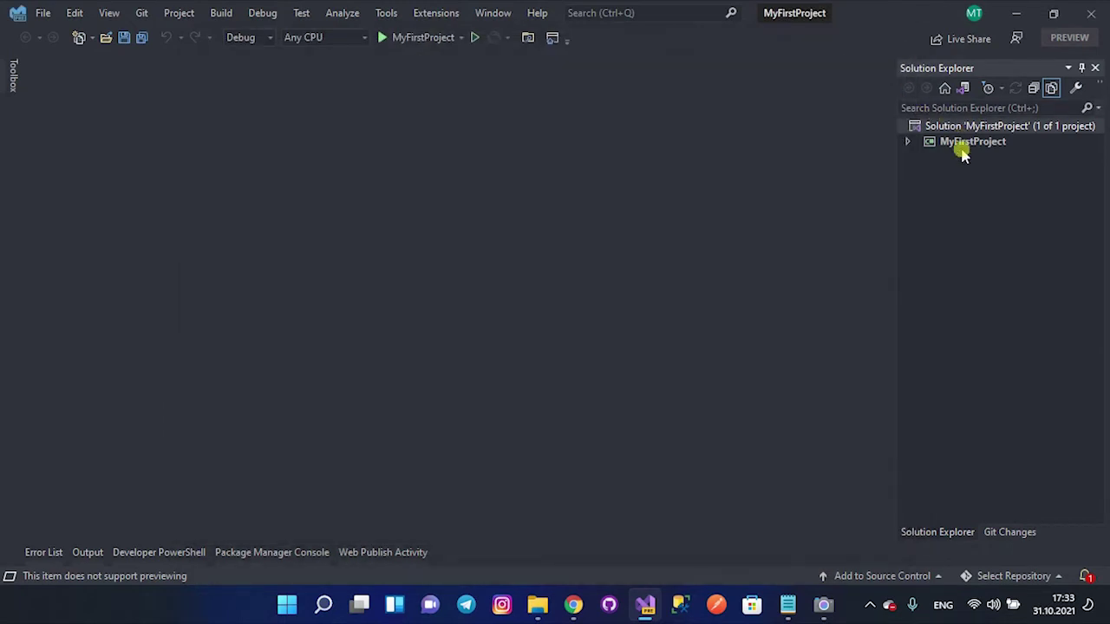
- Expand MyFirstProject in the solution tree, view its MyFirstProject.csproj file, and close the file
click(908, 142)
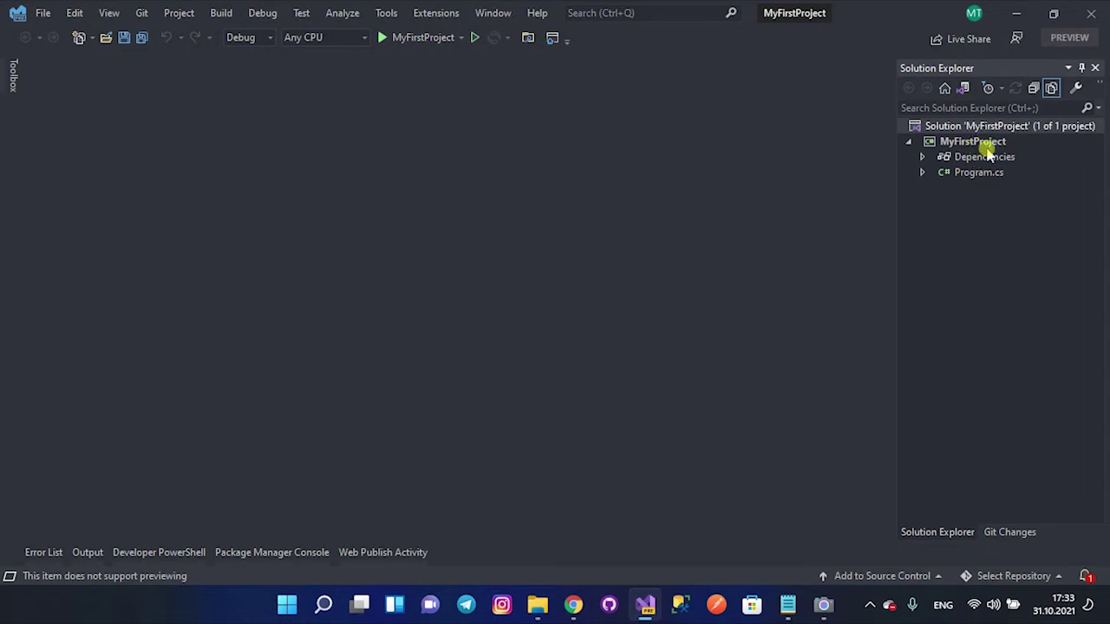
double_click(955, 142)
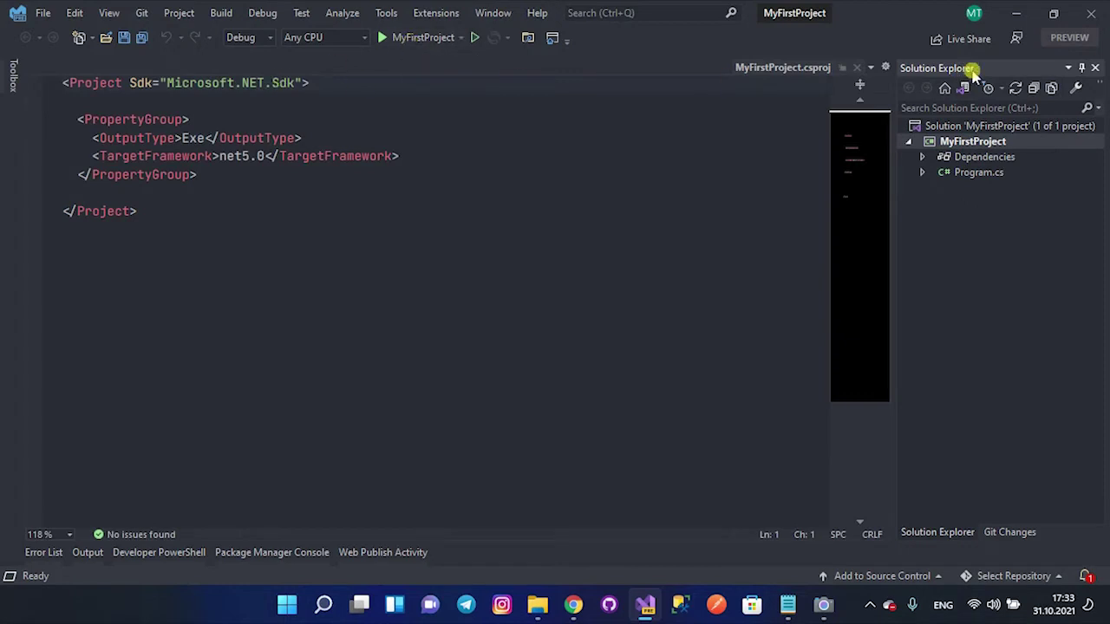
click(857, 68)
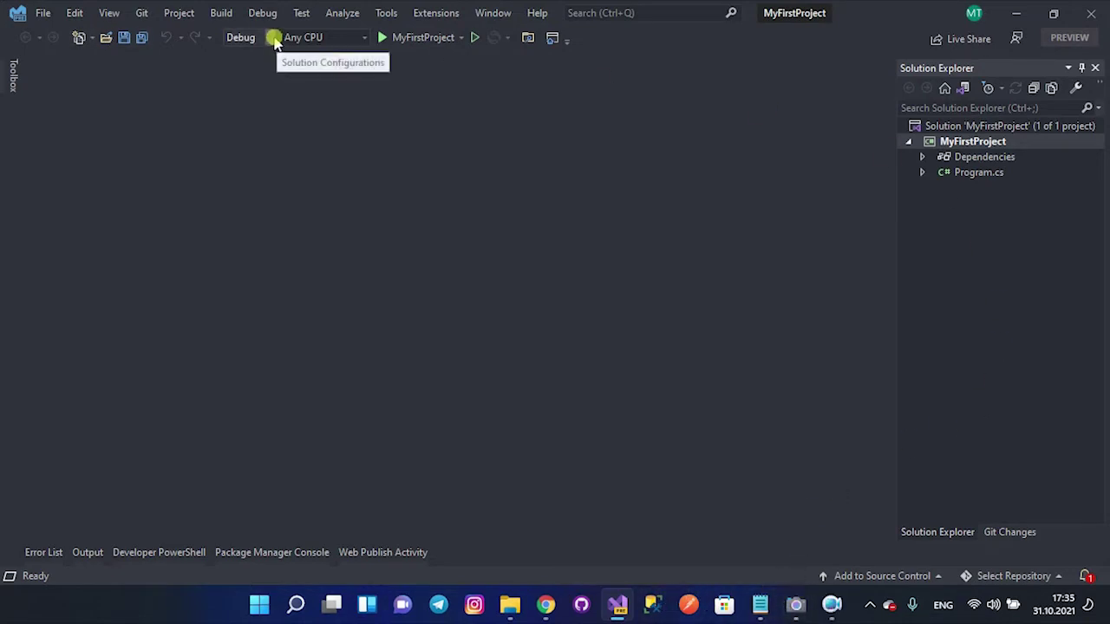
- Examine the available solution configurations, keeping Debug selected
click(272, 38)
click(274, 40)
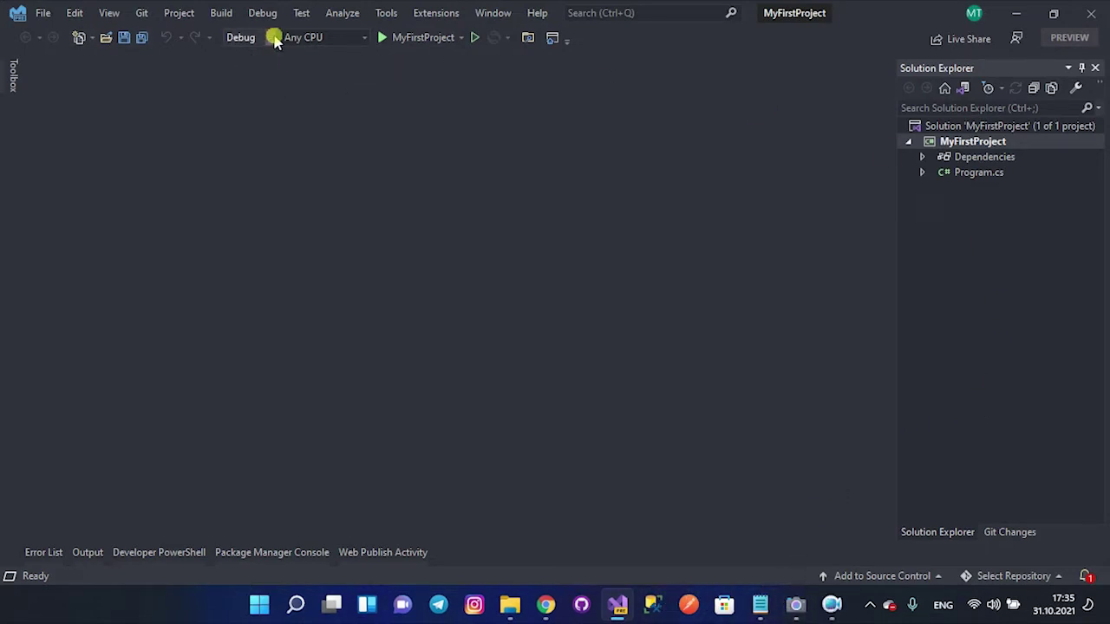
click(274, 40)
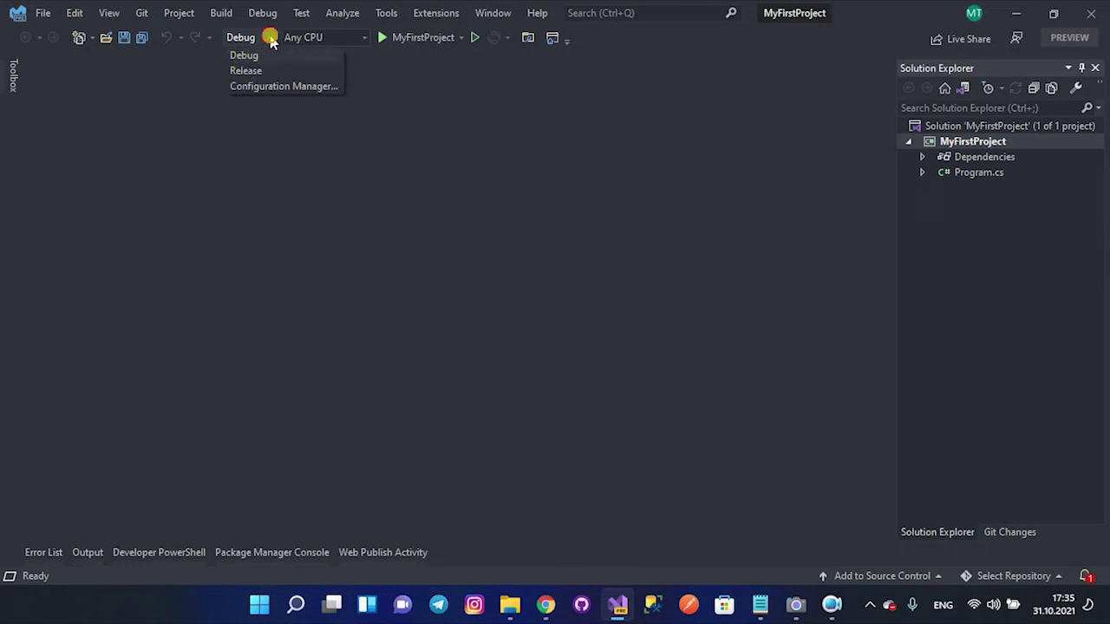
click(265, 38)
click(262, 40)
click(464, 81)
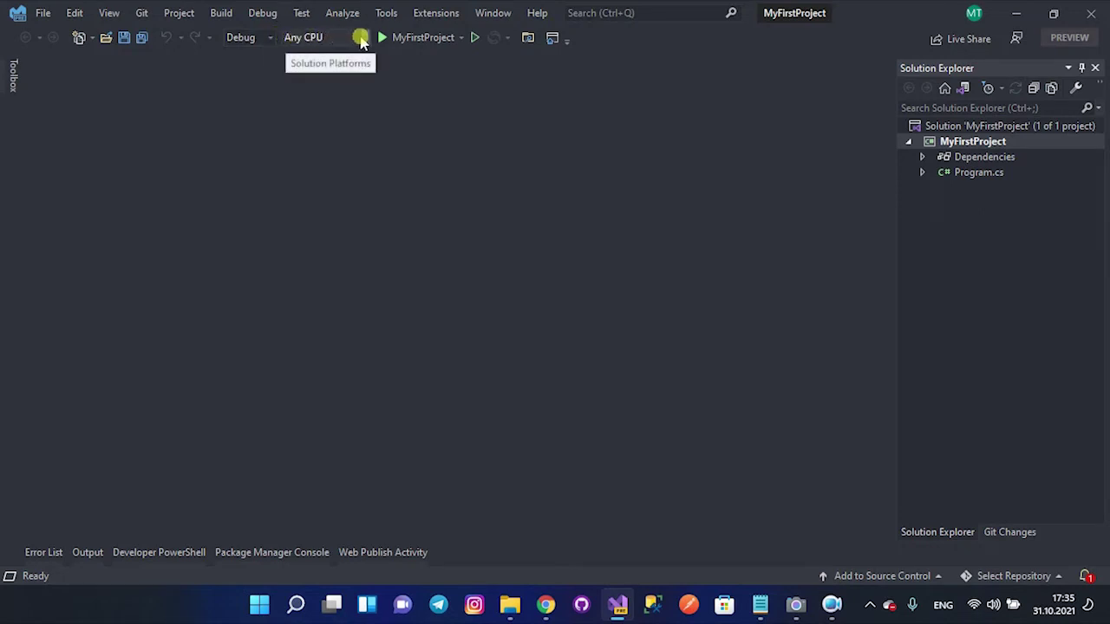
- Examine the available solution platforms, keeping Any CPU selected
click(360, 38)
click(360, 40)
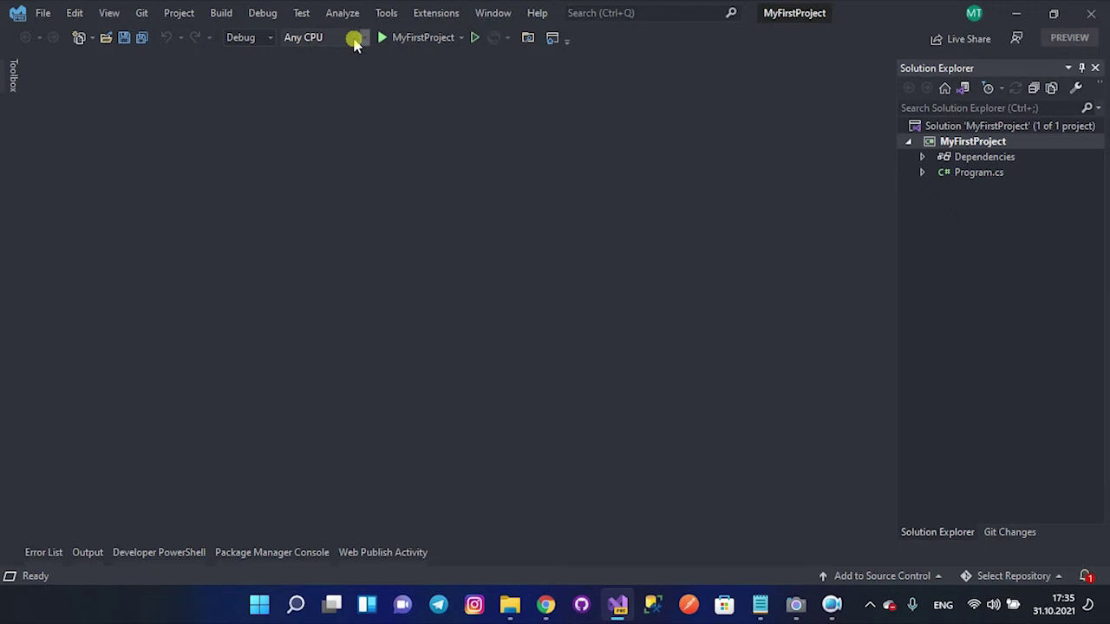
click(356, 40)
click(355, 40)
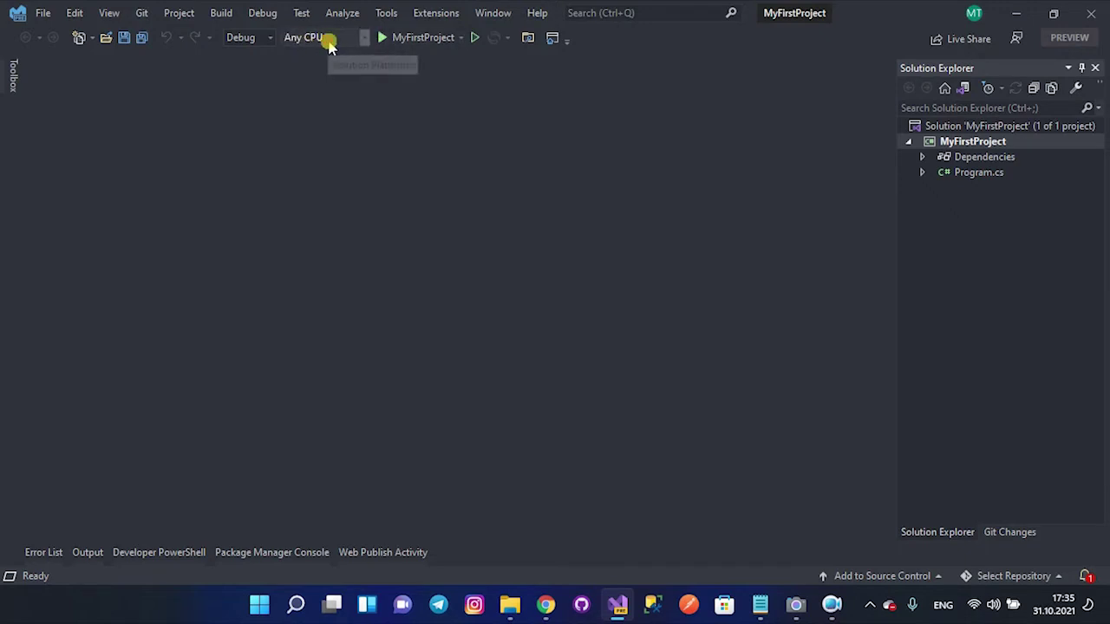
click(359, 40)
click(358, 39)
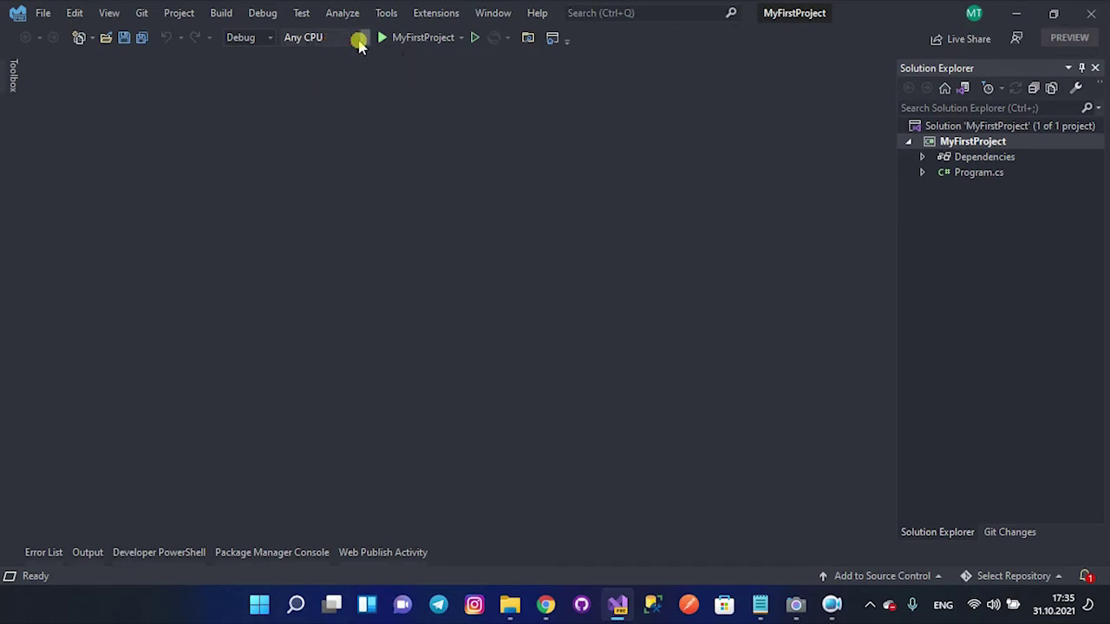
click(325, 38)
click(359, 38)
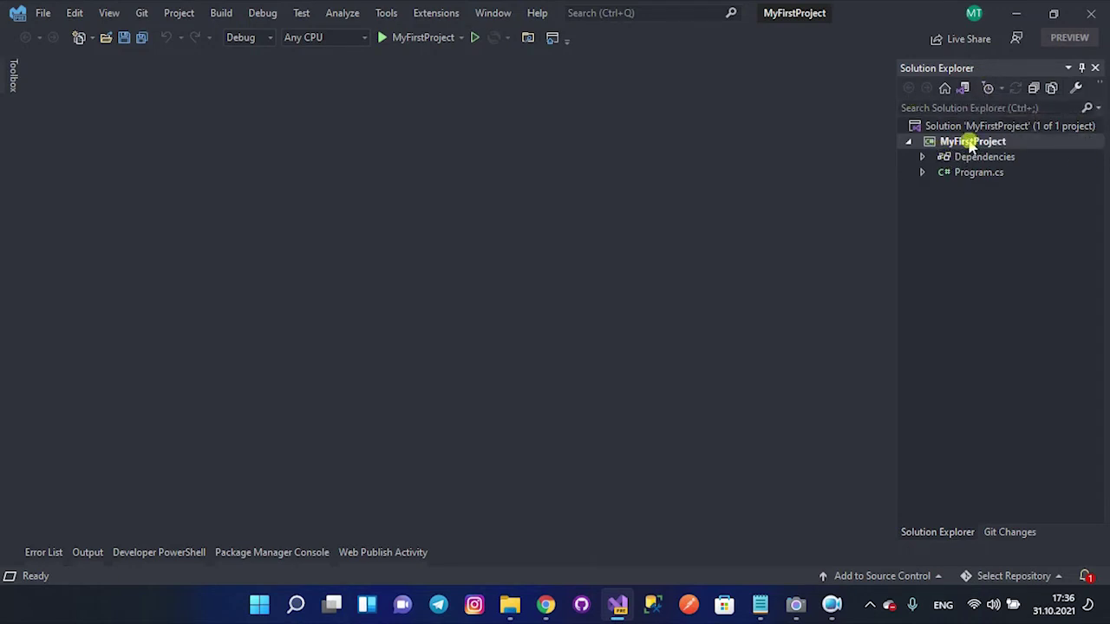
- Examine the contents of MyFirstProject in the solution tree, including Dependencies and its Frameworks entry
click(908, 142)
click(909, 142)
click(909, 142)
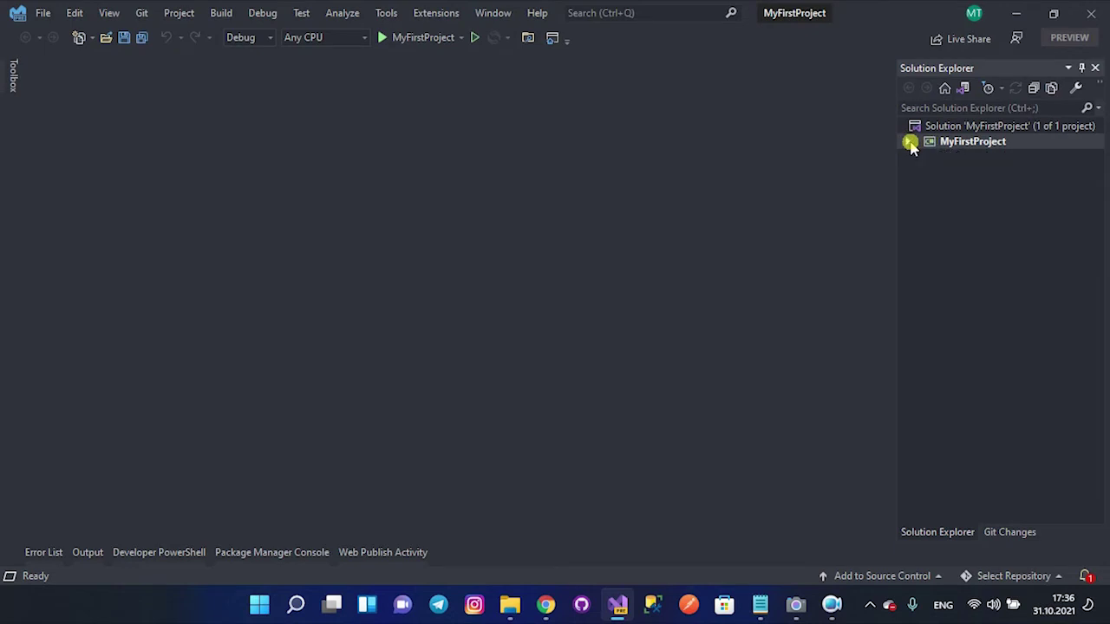
click(909, 143)
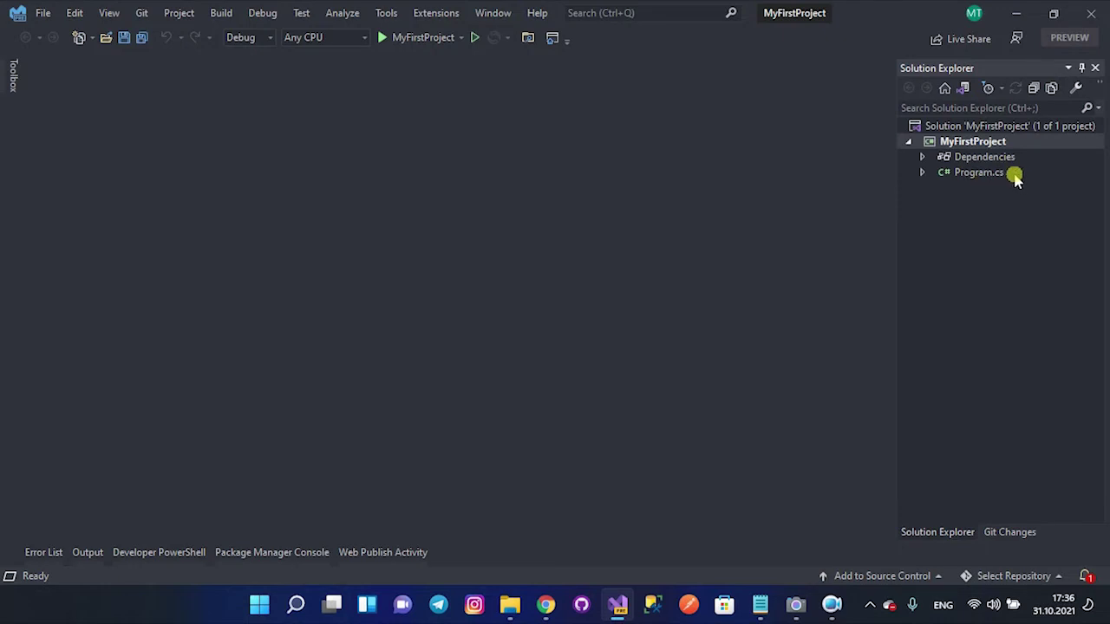
click(922, 158)
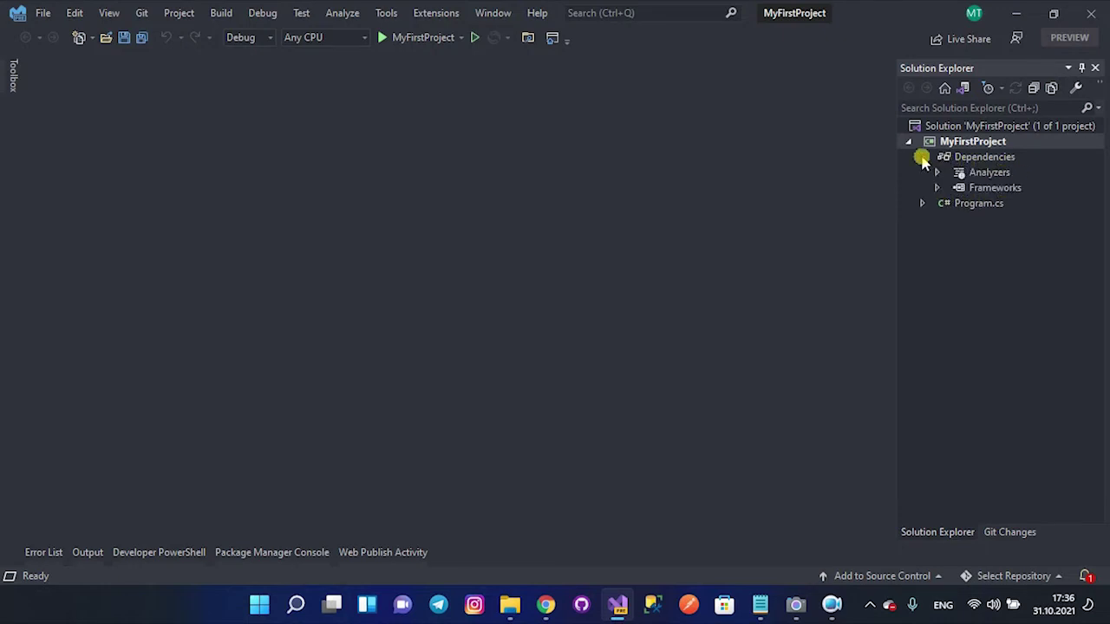
click(922, 158)
click(922, 157)
click(937, 188)
click(937, 190)
click(922, 157)
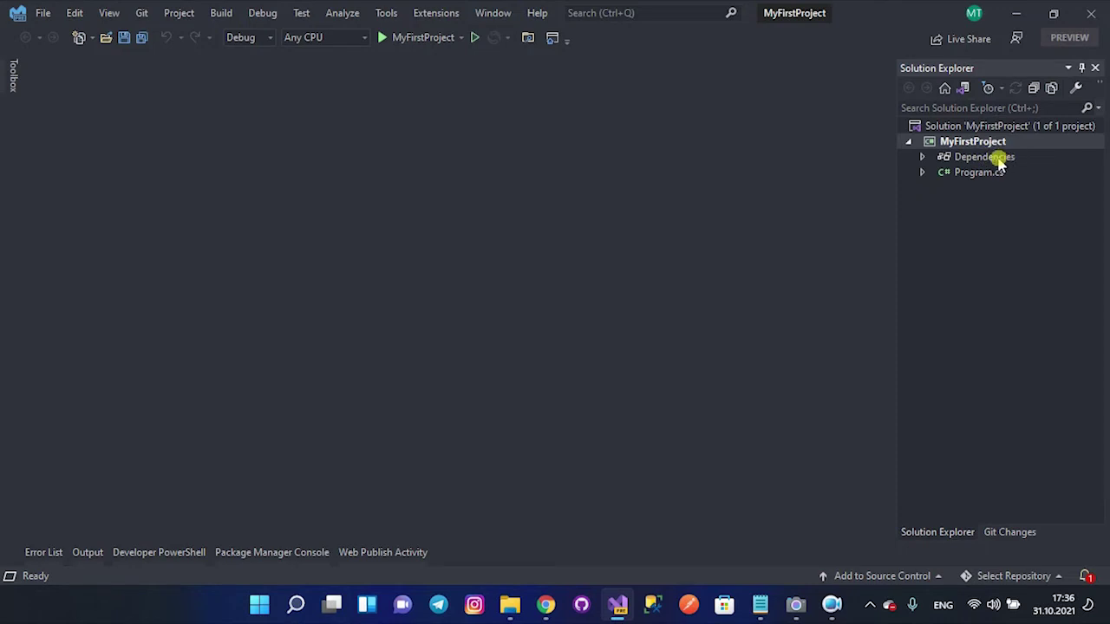
click(924, 159)
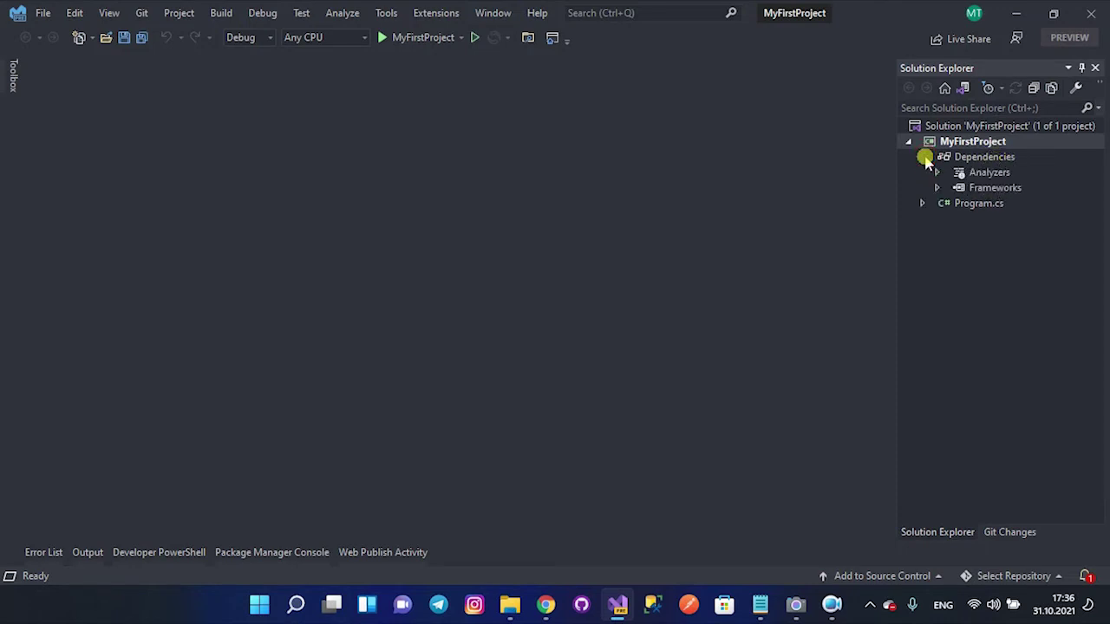
- Collapse the Dependencies node of MyFirstProject in the solution tree and open Program.cs in the editor
click(923, 158)
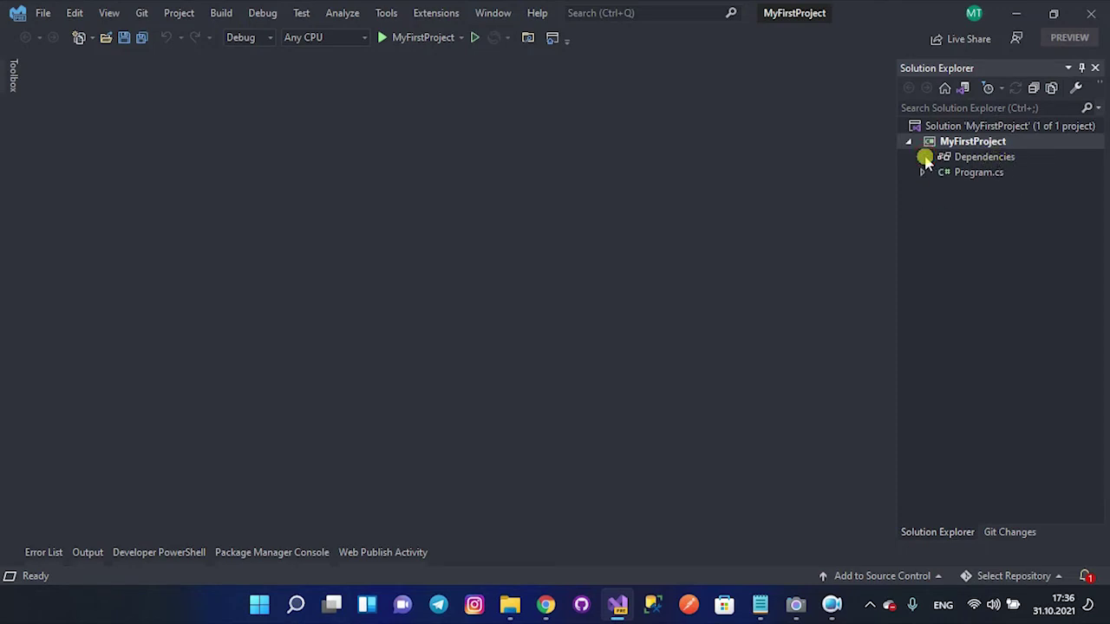
click(924, 158)
click(924, 158)
click(925, 158)
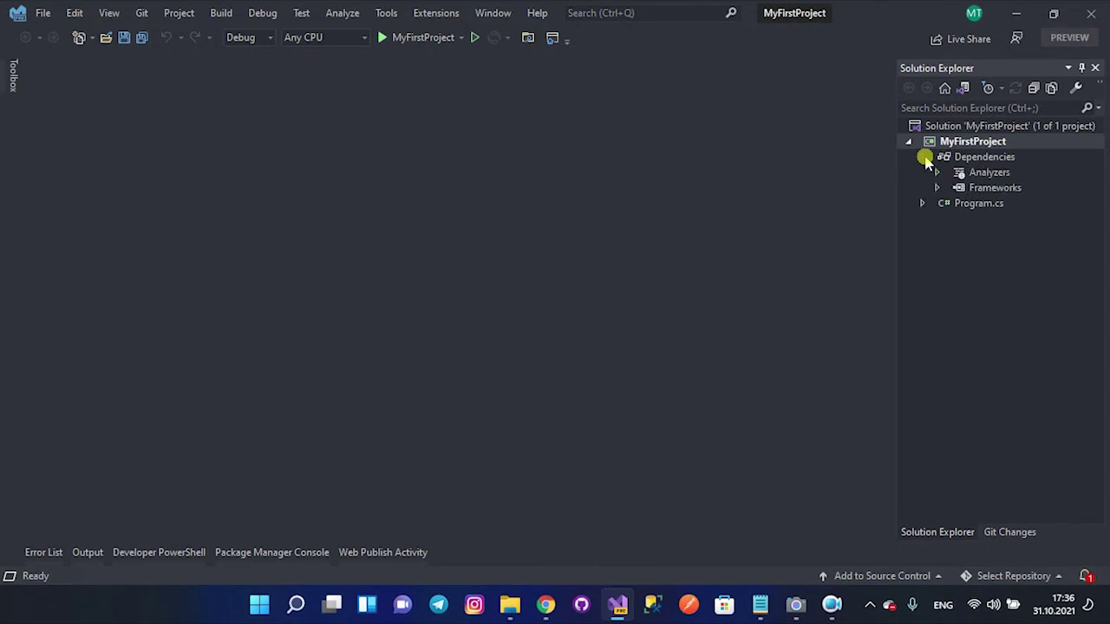
click(925, 158)
click(924, 157)
click(925, 158)
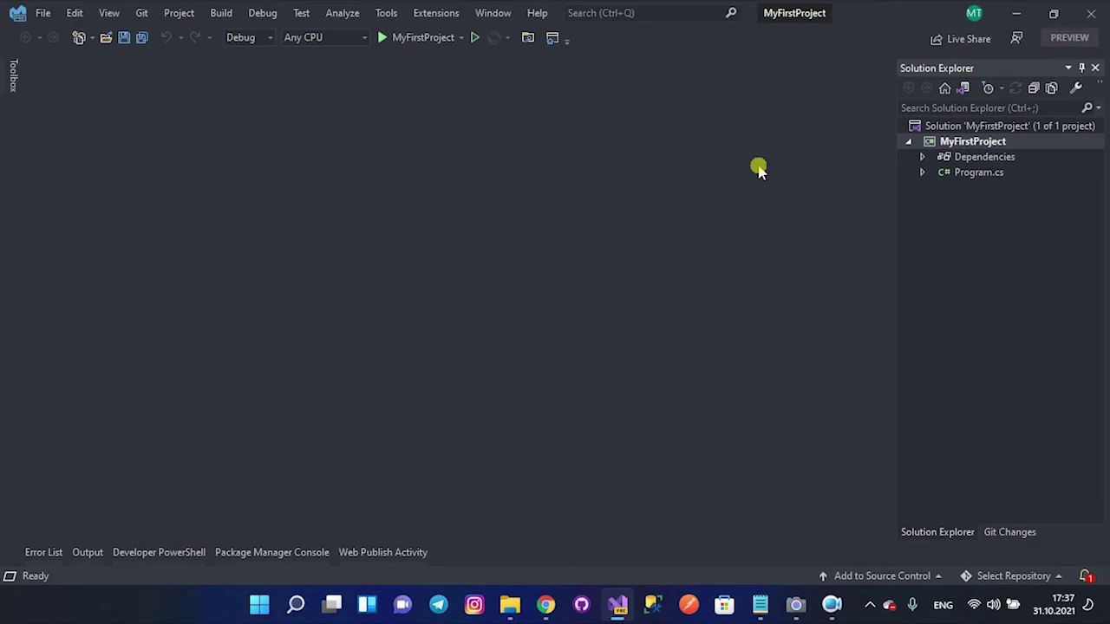
double_click(997, 172)
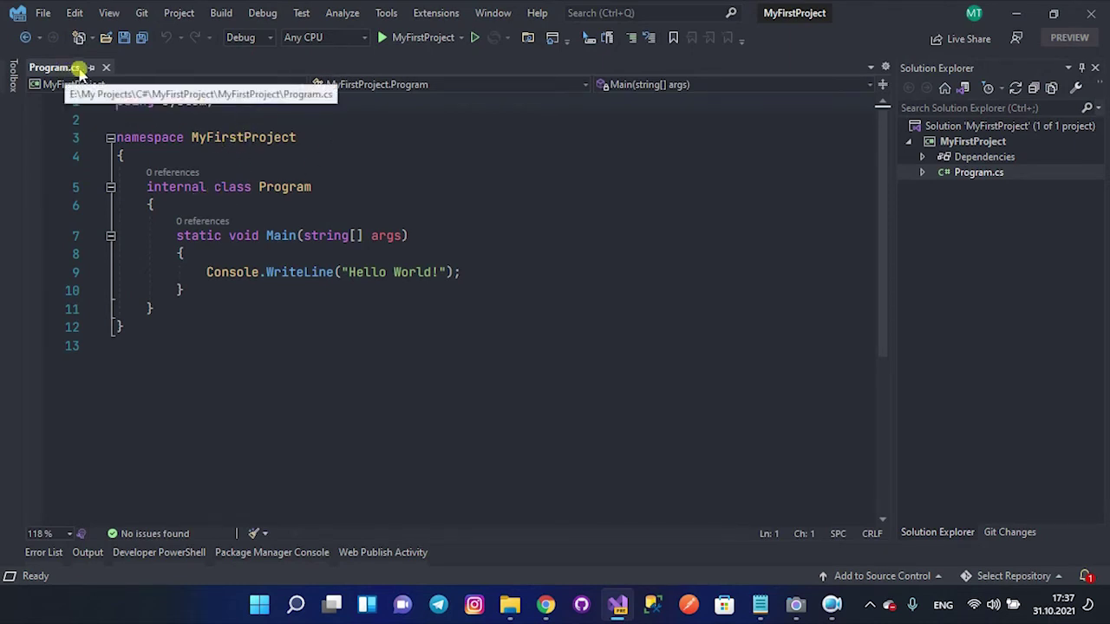
click(457, 156)
- Open the MyFirstProject project folder in File Explorer and maximize its window
click(968, 143)
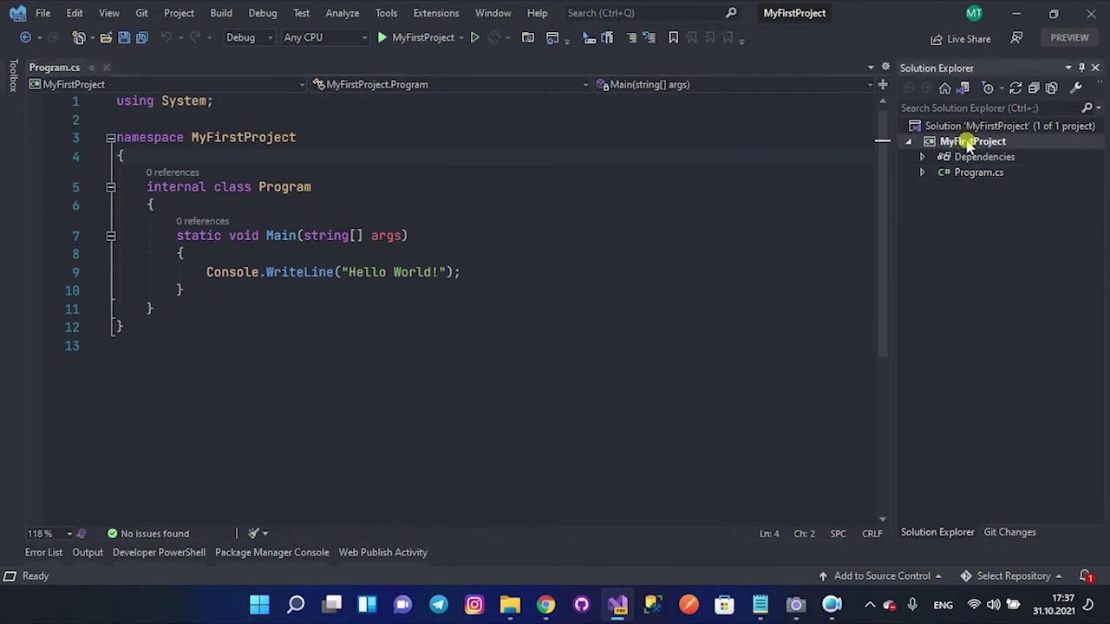
right_click(972, 143)
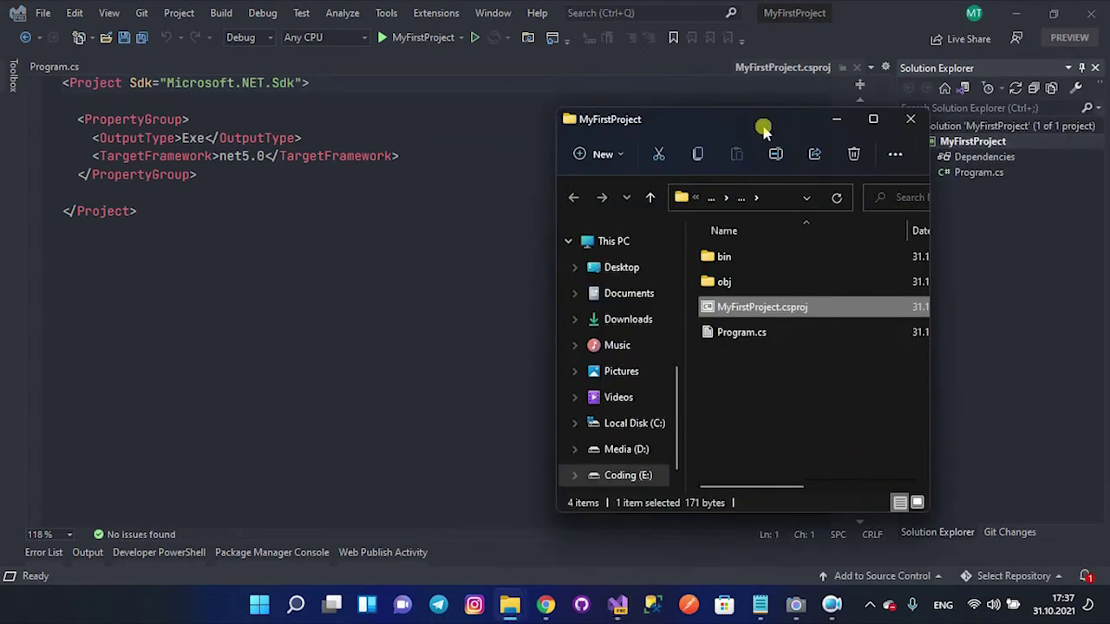
drag(719, 119, 490, 116)
click(650, 121)
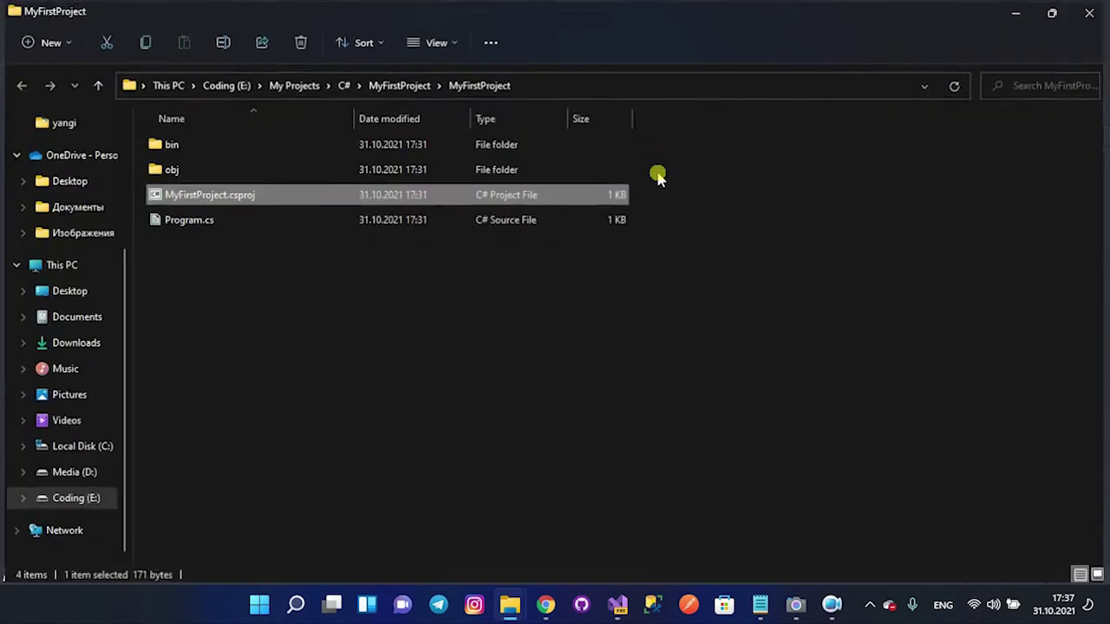
click(399, 232)
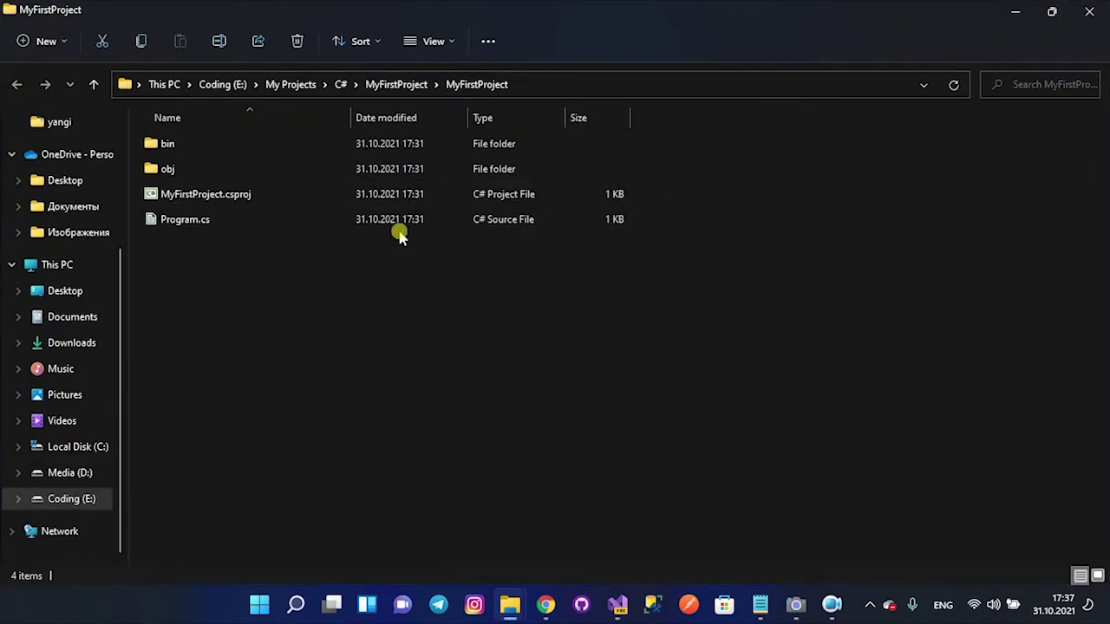
- Go up to the C# folder, reopen the outer MyFirstProject folder and examine the MyFirstProject.sln file entry
click(396, 84)
click(340, 85)
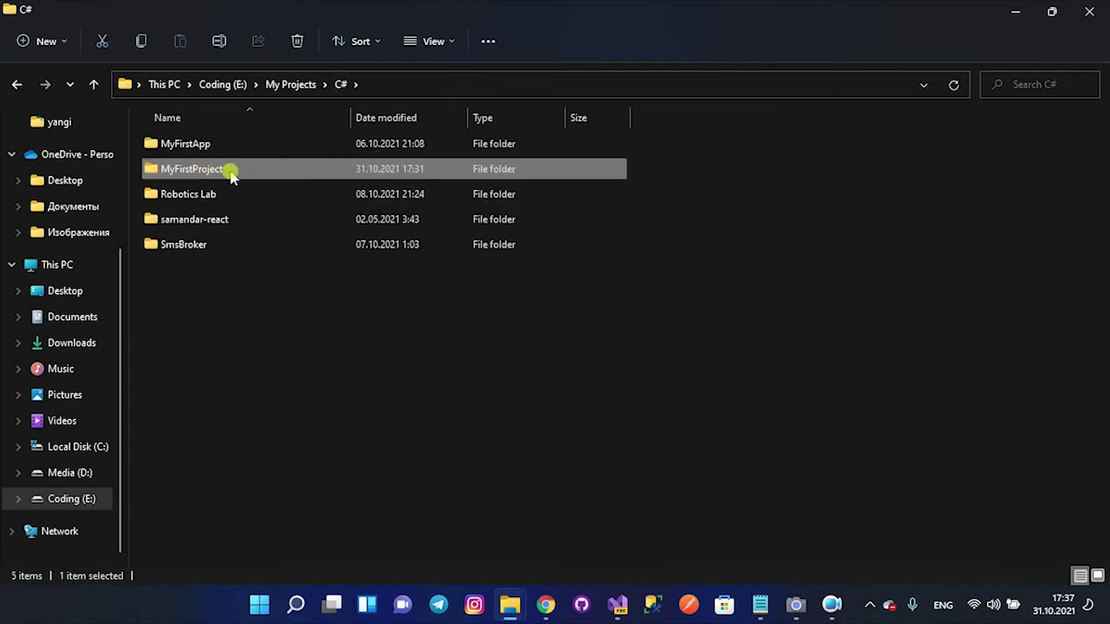
double_click(230, 173)
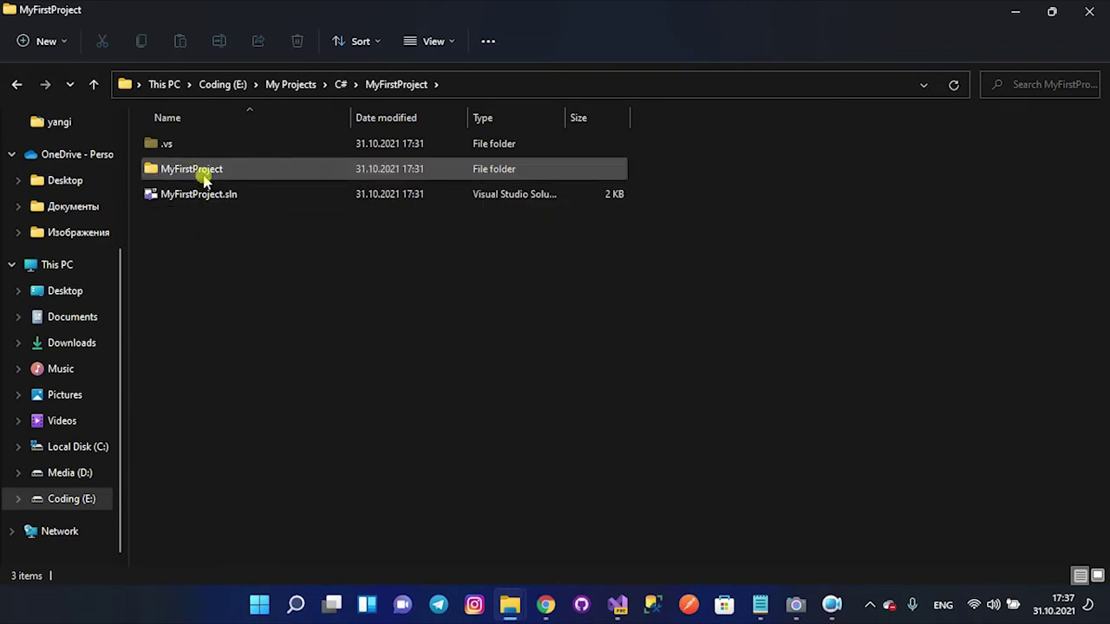
click(219, 195)
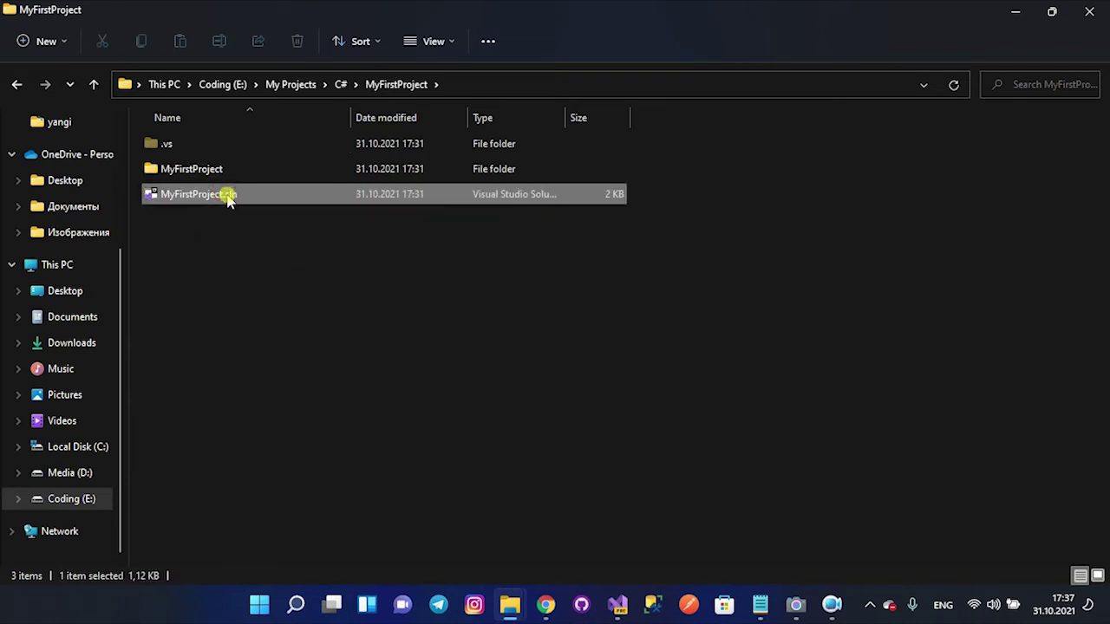
click(210, 223)
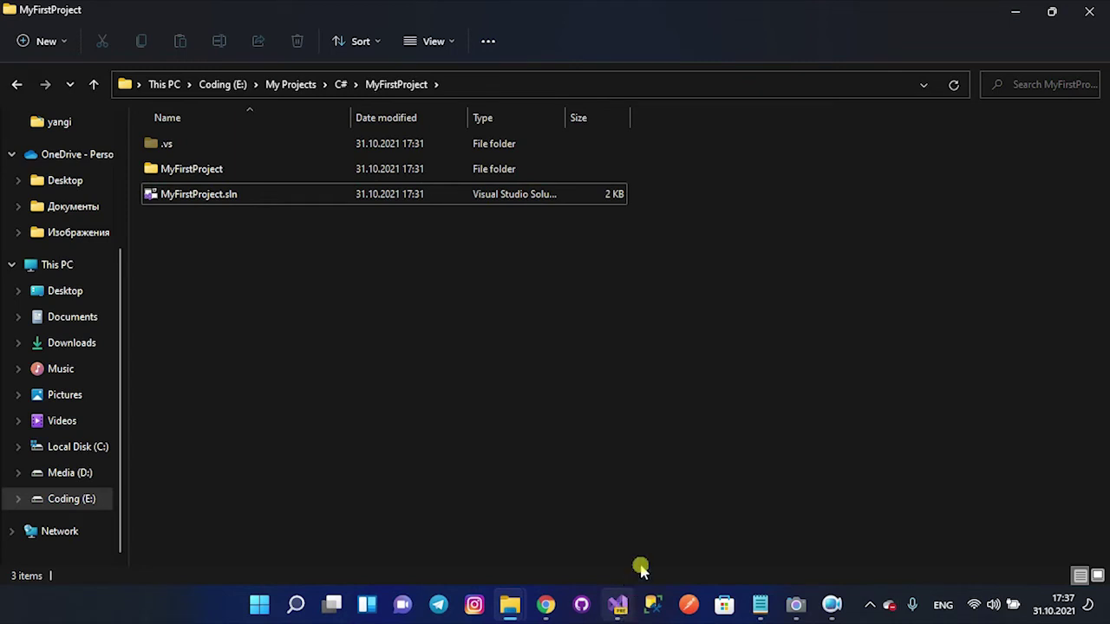
click(223, 198)
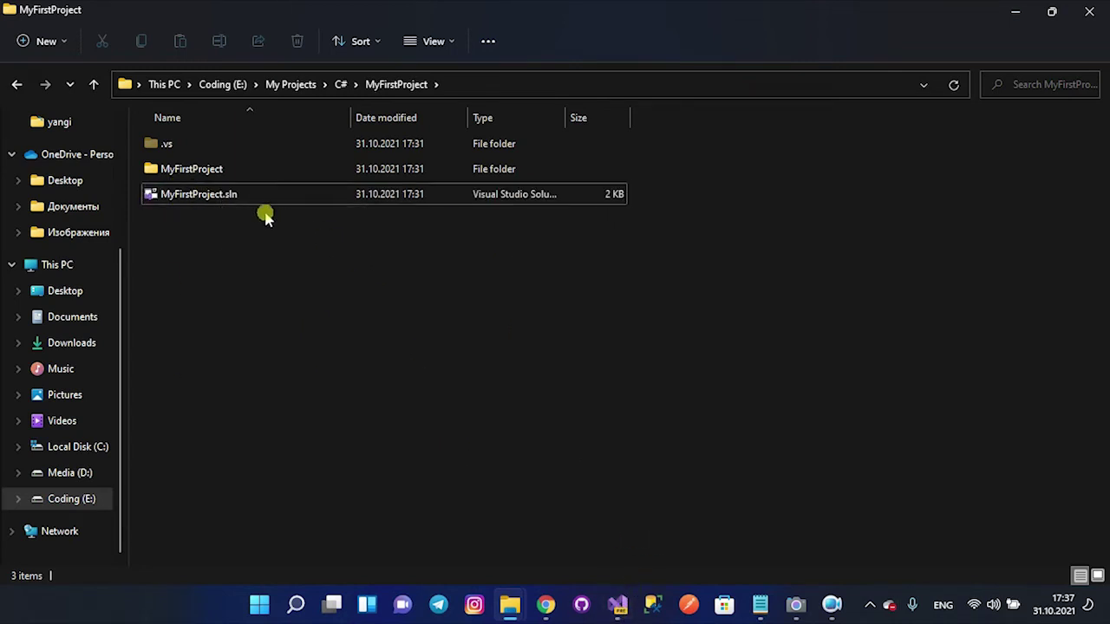
- View the contents of the inner MyFirstProject folder and return to the solution folder
click(203, 173)
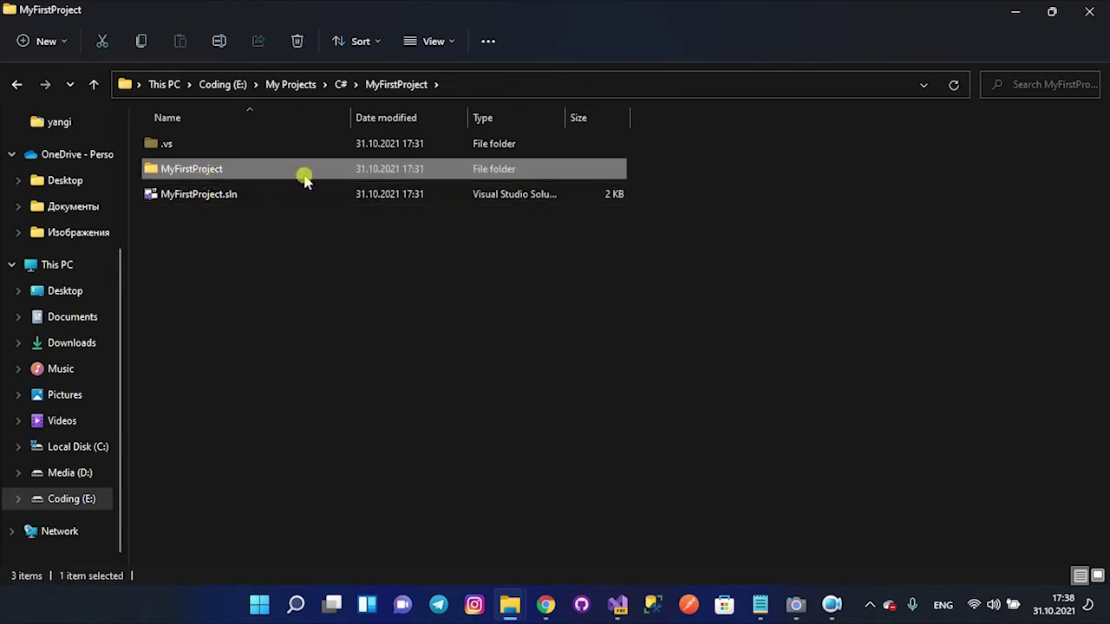
double_click(202, 176)
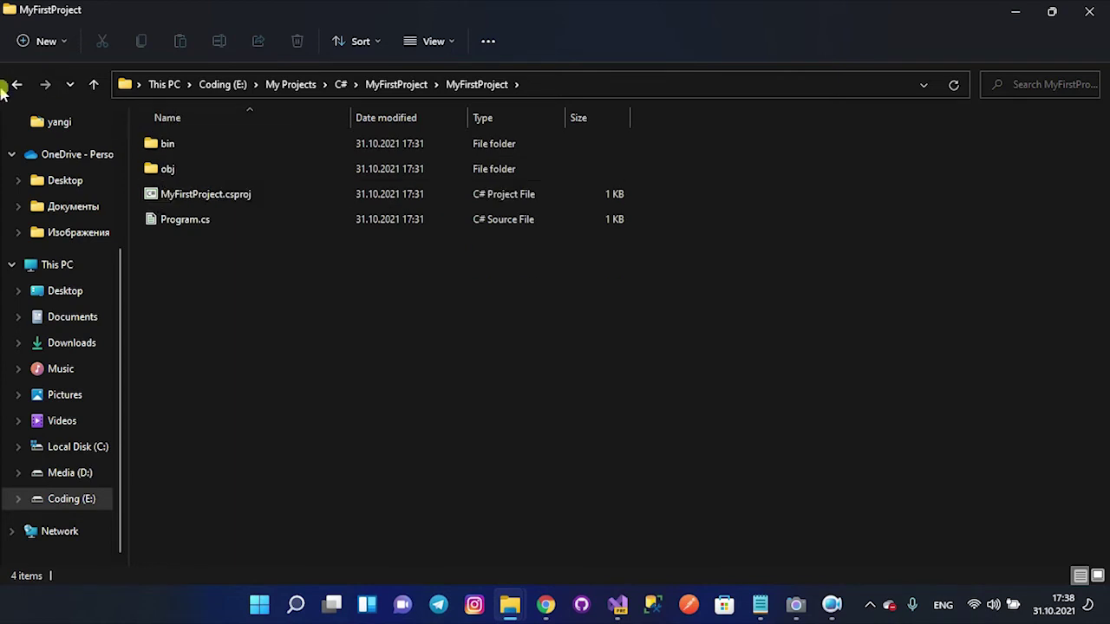
click(16, 84)
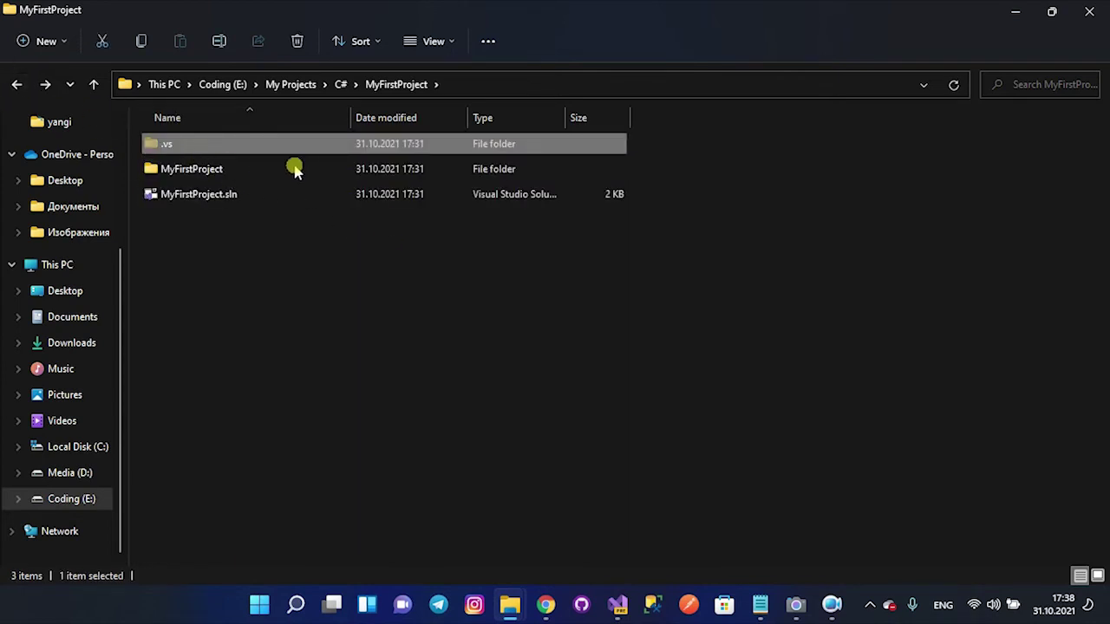
click(214, 272)
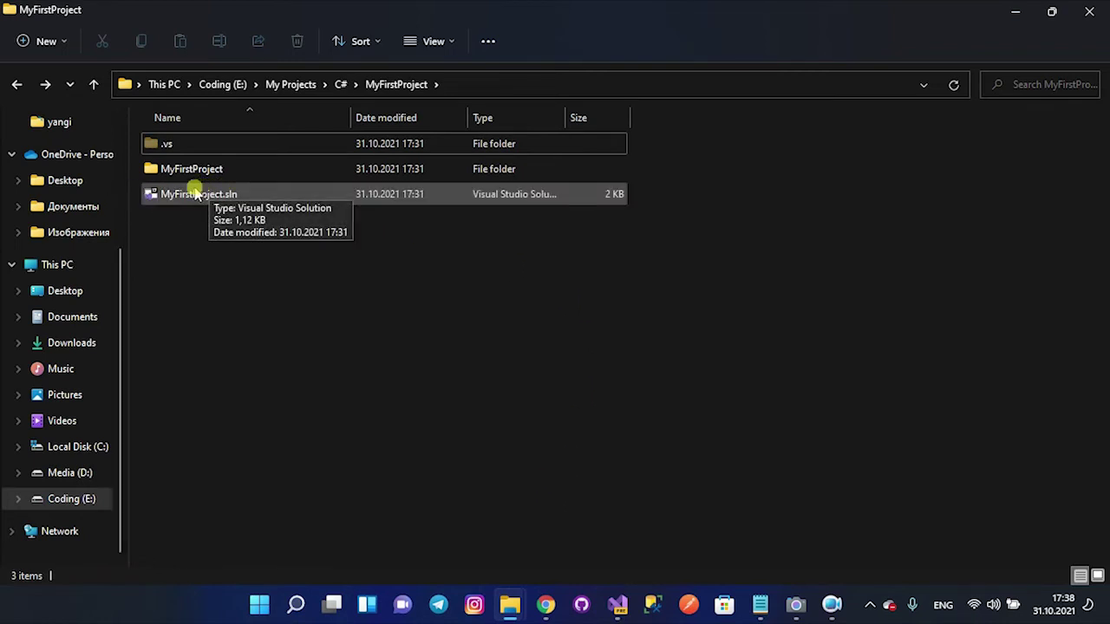
- View the contents of the .vs folder and return to the solution folder
mouse_move(616, 607)
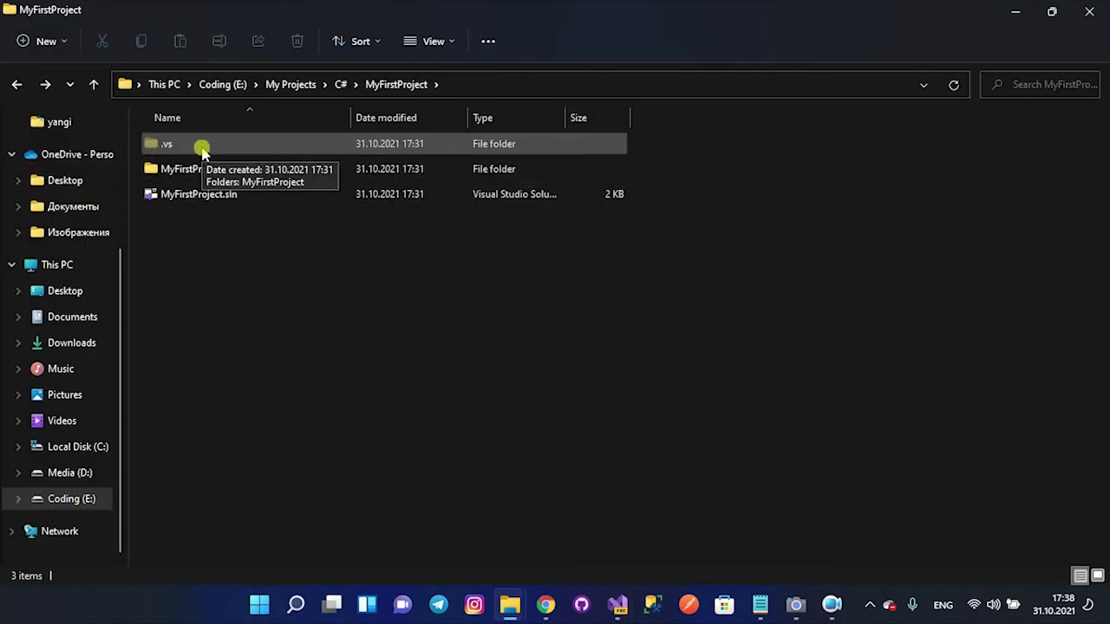
double_click(202, 145)
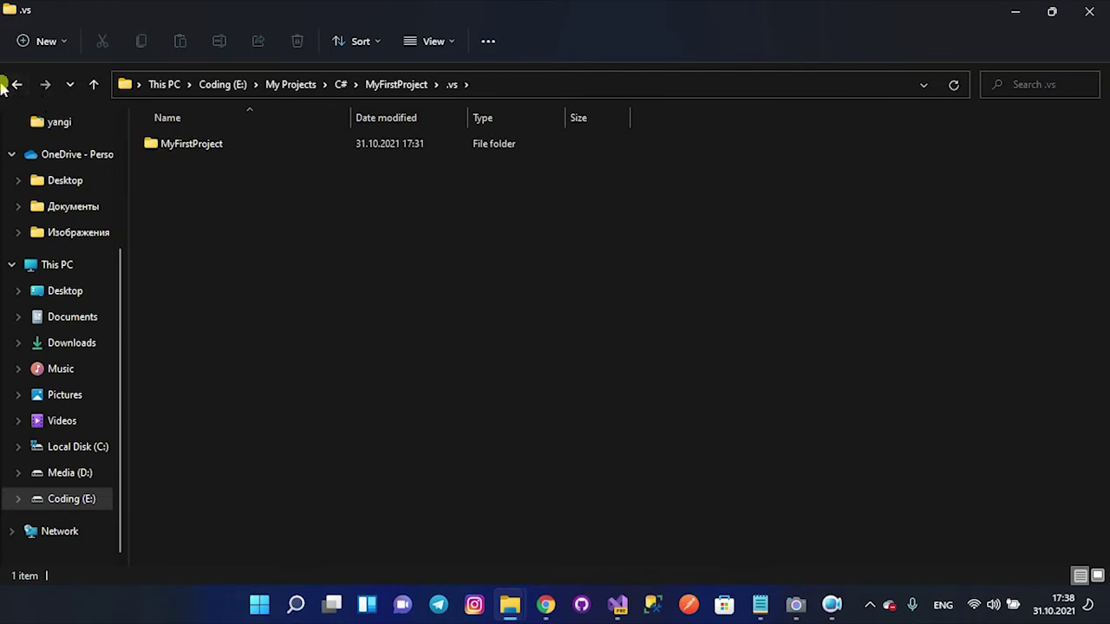
click(4, 84)
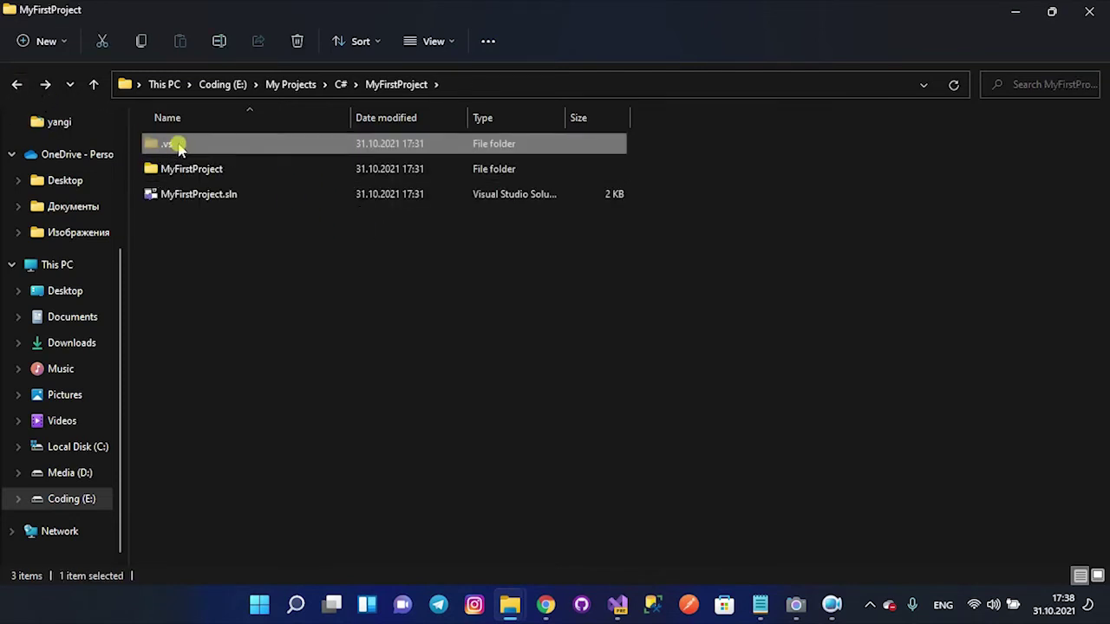
- Open the inner MyFirstProject folder, look into its bin folder and return to the project folder
click(233, 171)
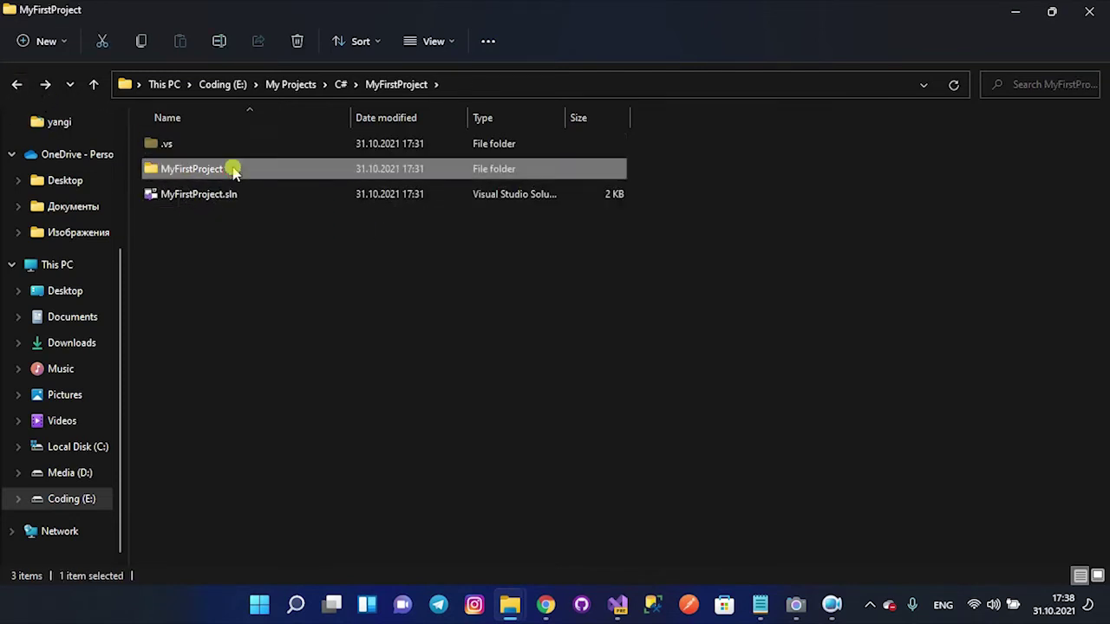
double_click(233, 171)
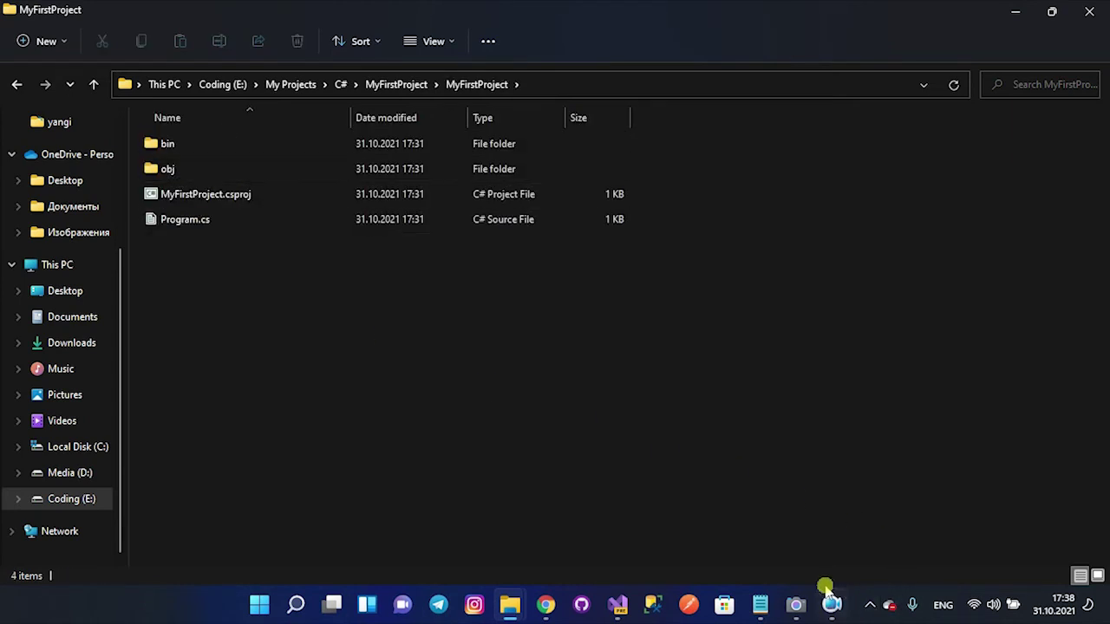
click(229, 141)
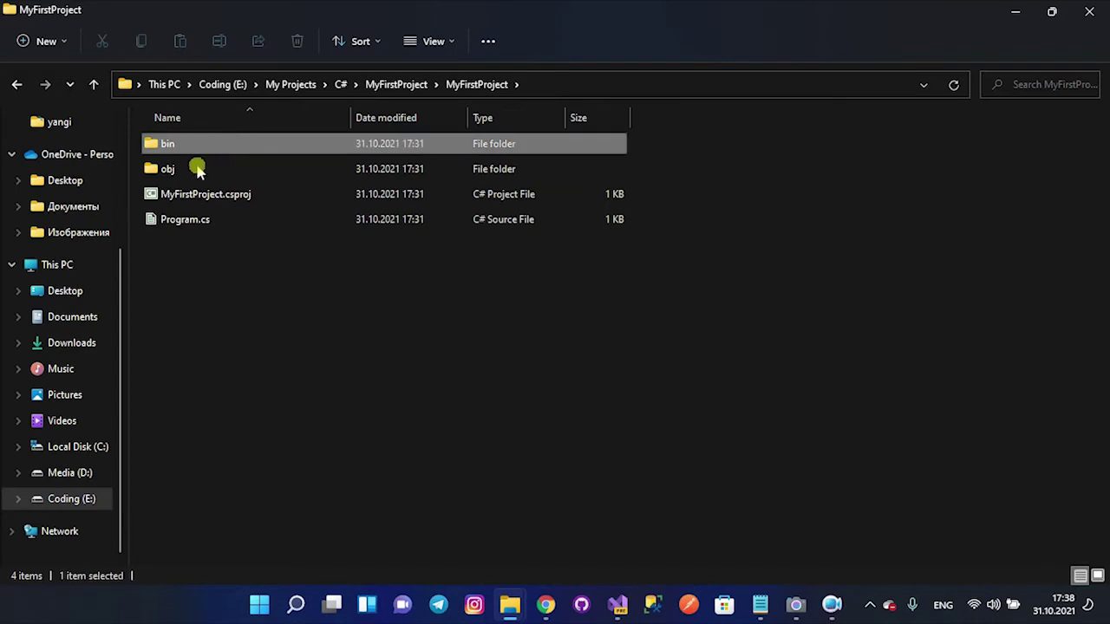
click(196, 171)
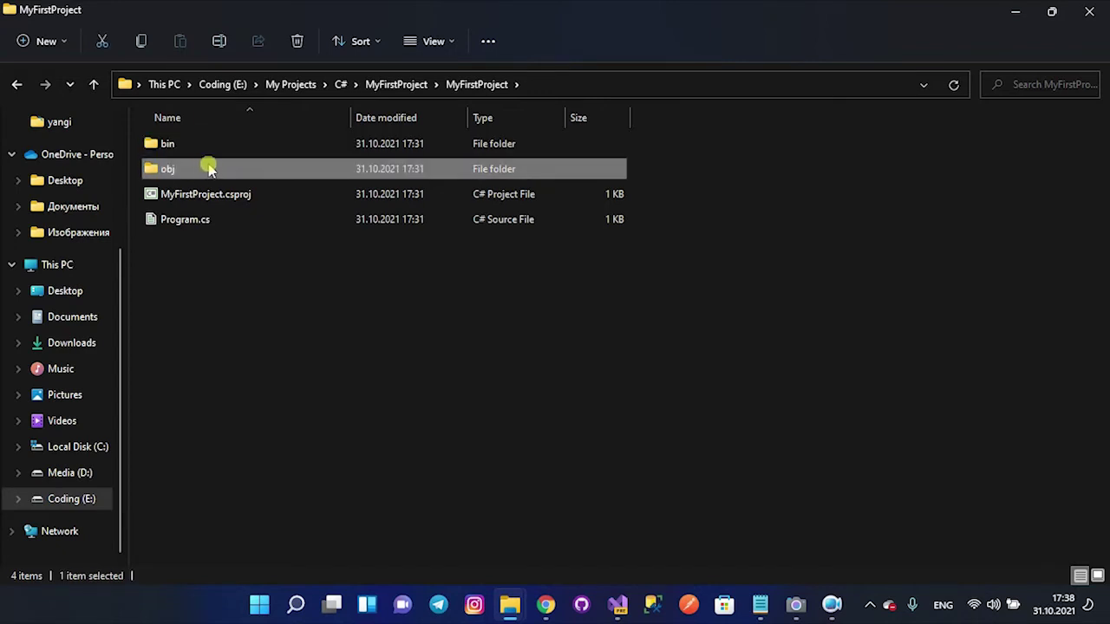
double_click(221, 147)
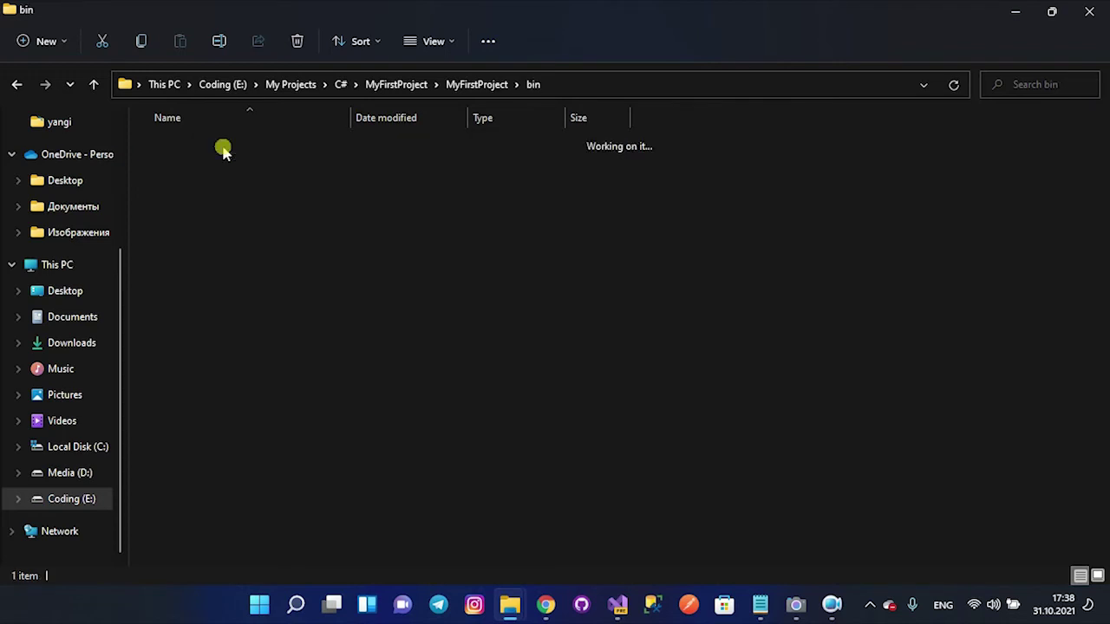
click(15, 84)
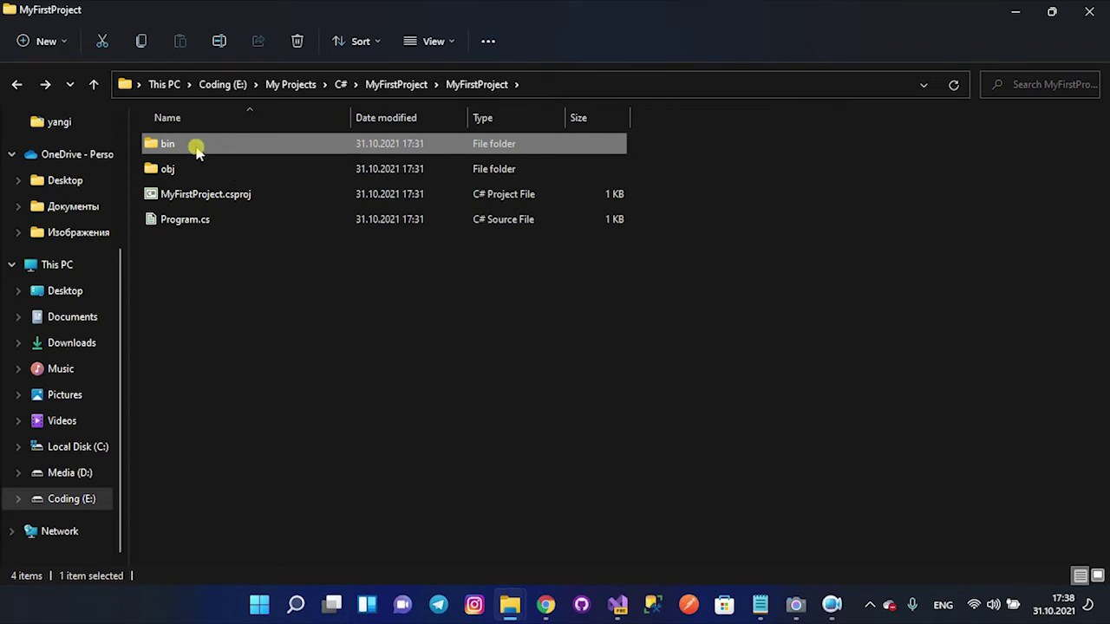
- Browse through bin, Debug, net5.0 and ref, then go back up to the inner MyFirstProject folder
double_click(194, 147)
double_click(196, 150)
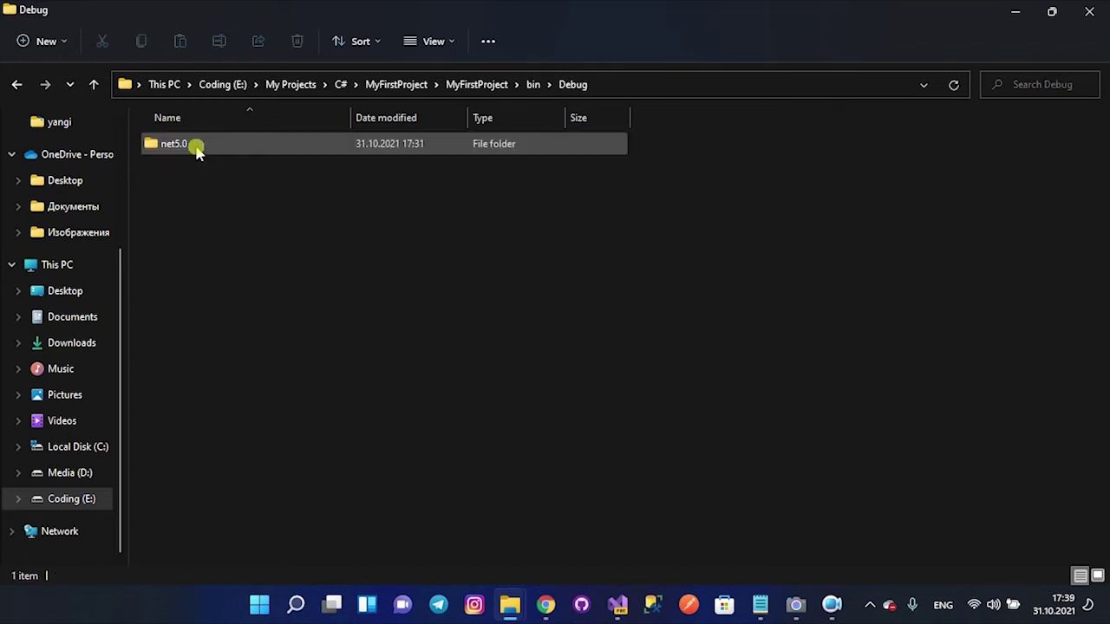
double_click(196, 150)
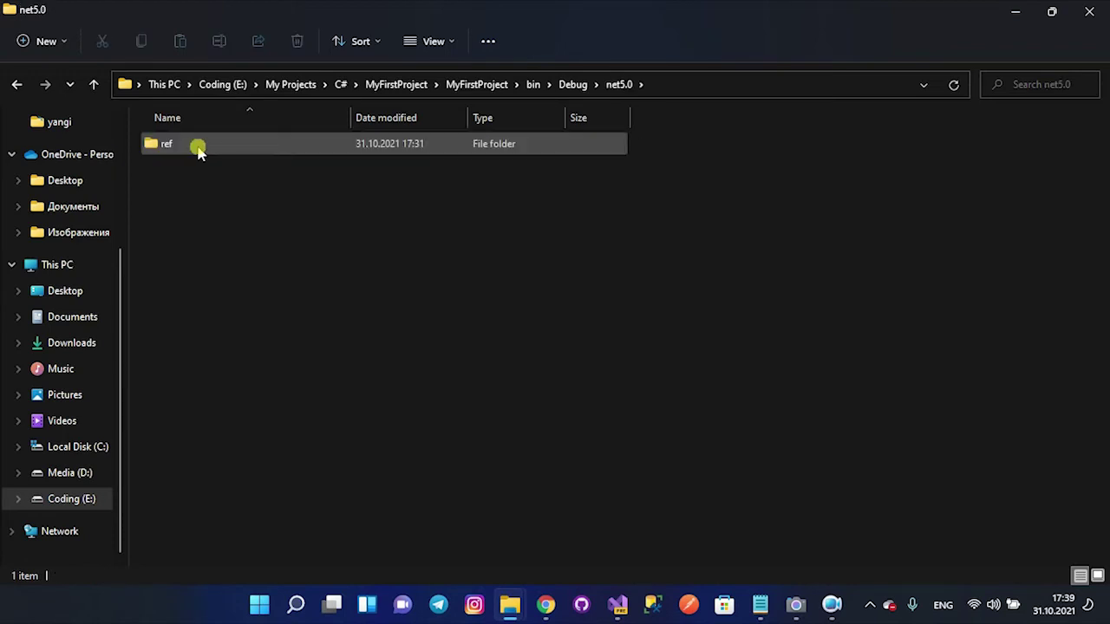
click(187, 144)
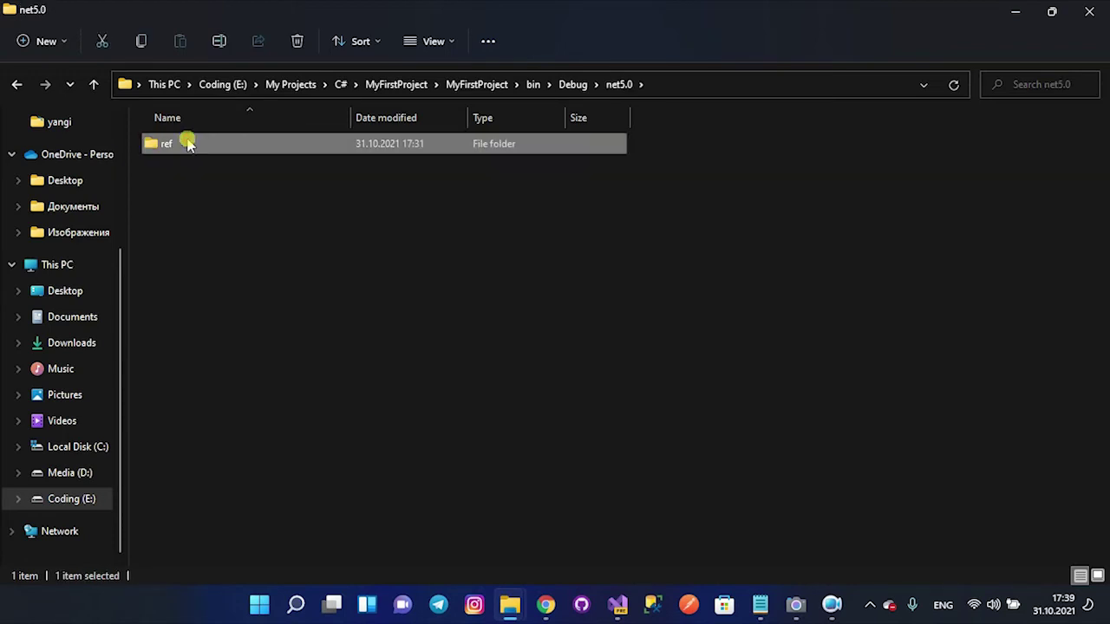
double_click(187, 144)
click(18, 85)
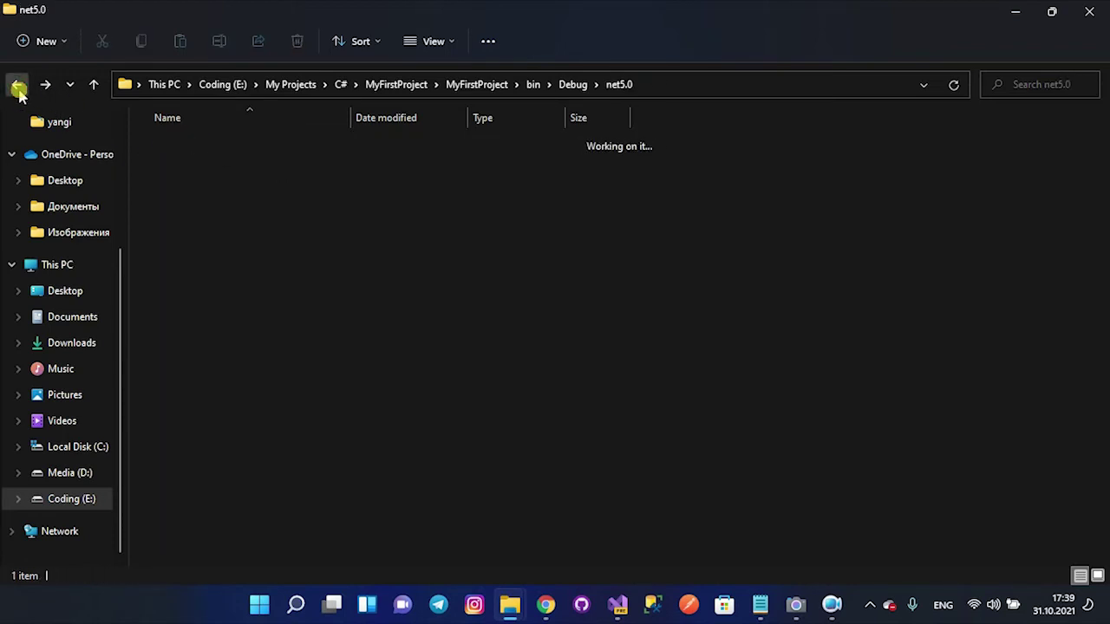
click(18, 85)
click(17, 85)
click(17, 85)
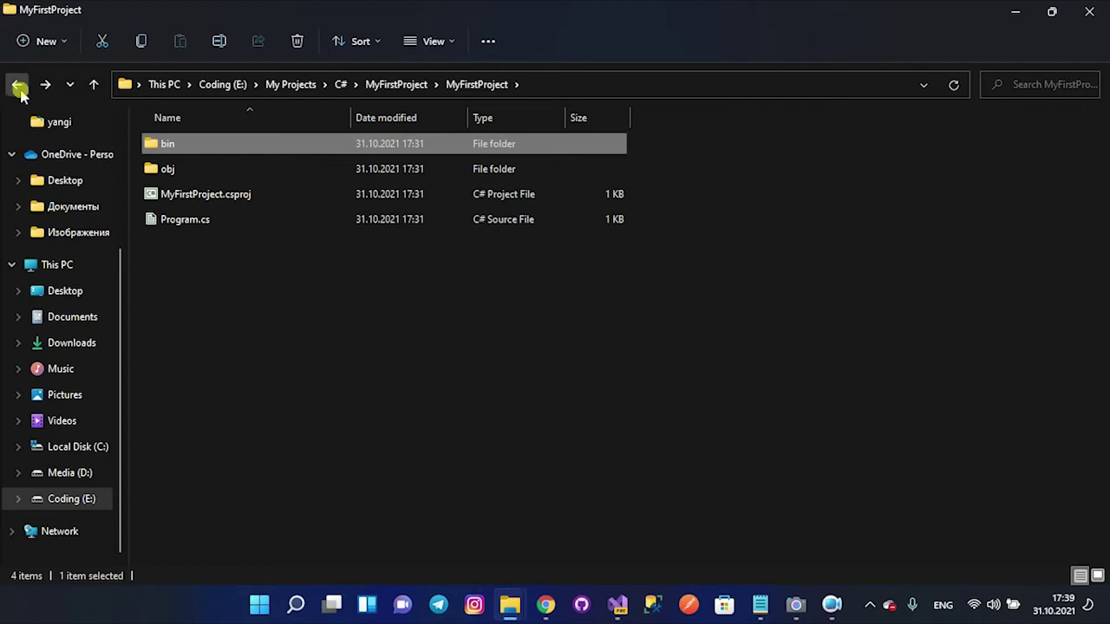
- View the contents of the obj folder and its Debug subfolder, and return to the inner MyFirstProject folder
double_click(256, 170)
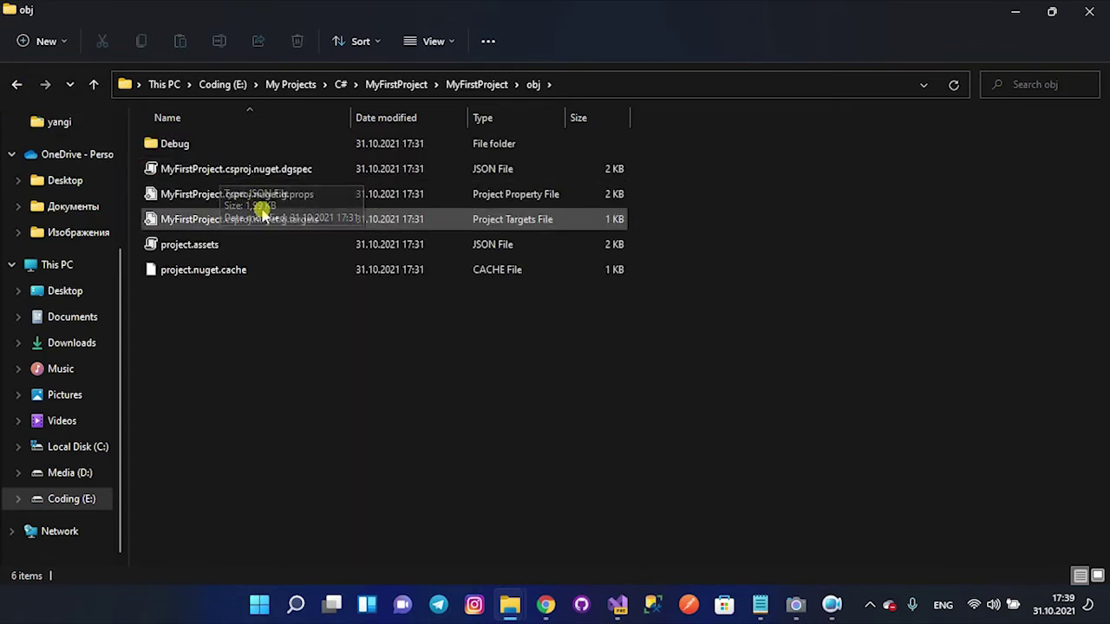
double_click(168, 144)
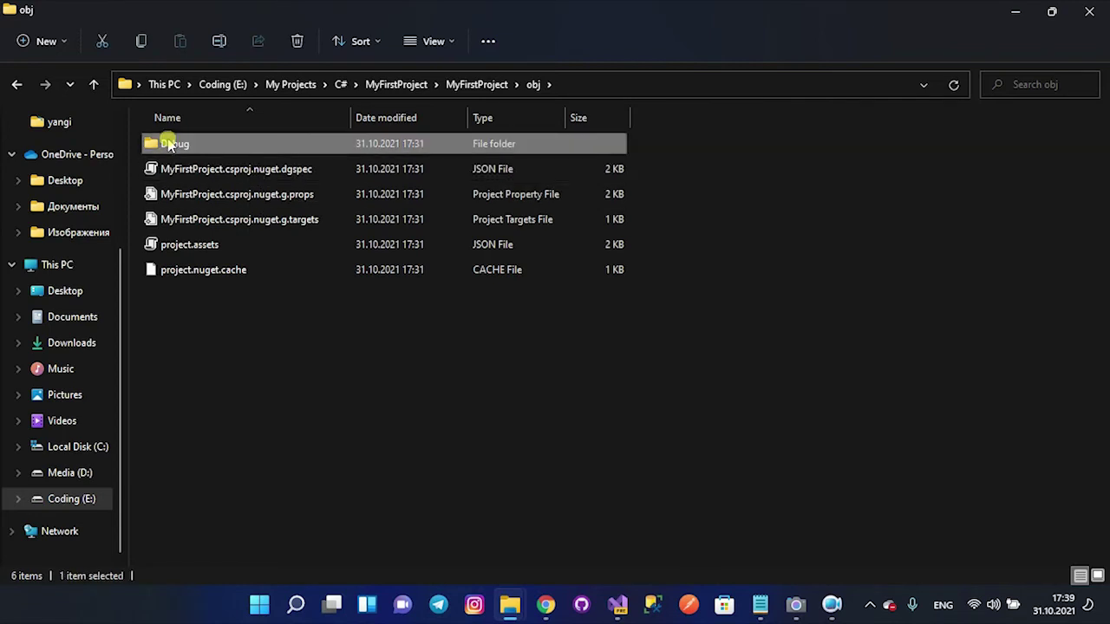
click(16, 84)
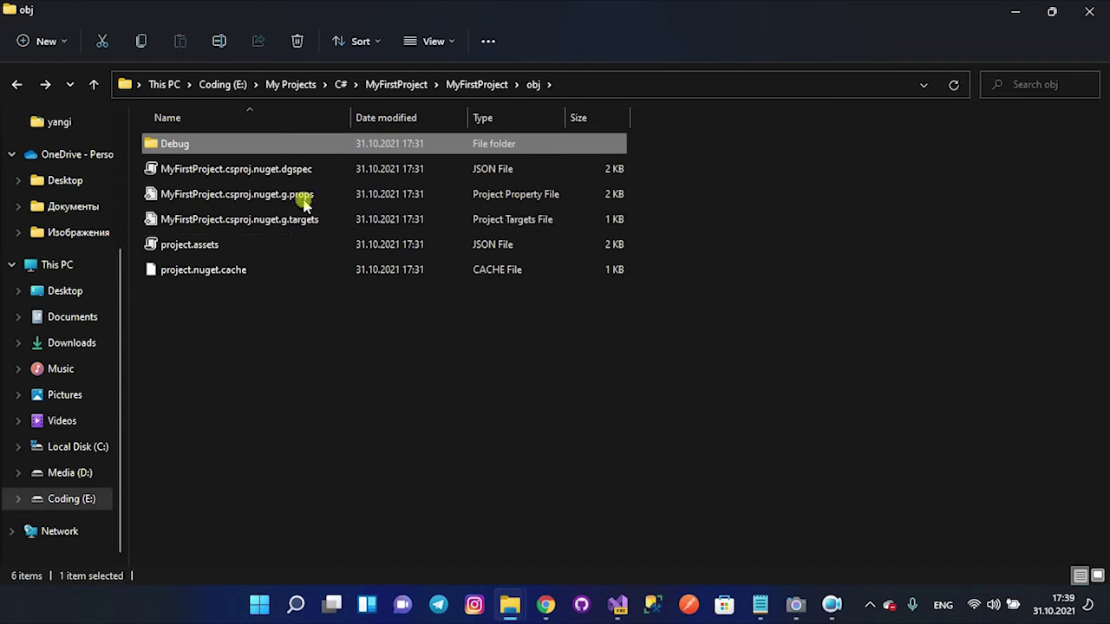
click(17, 85)
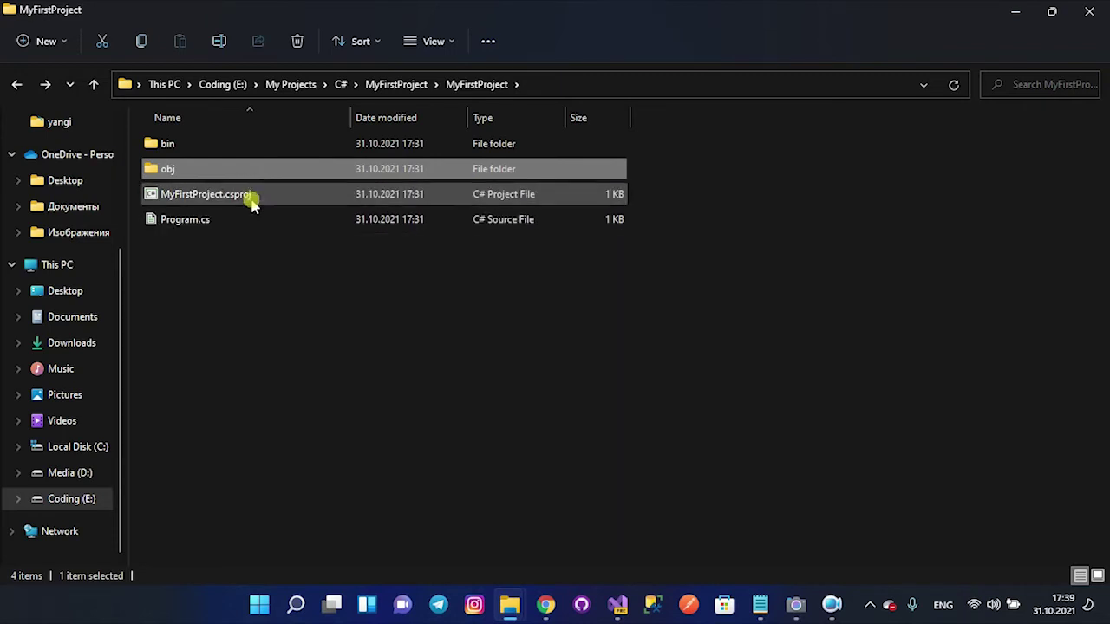
- Select MyFirstProject.csproj and Program.cs in turn in the inner MyFirstProject folder to examine their file details
click(245, 198)
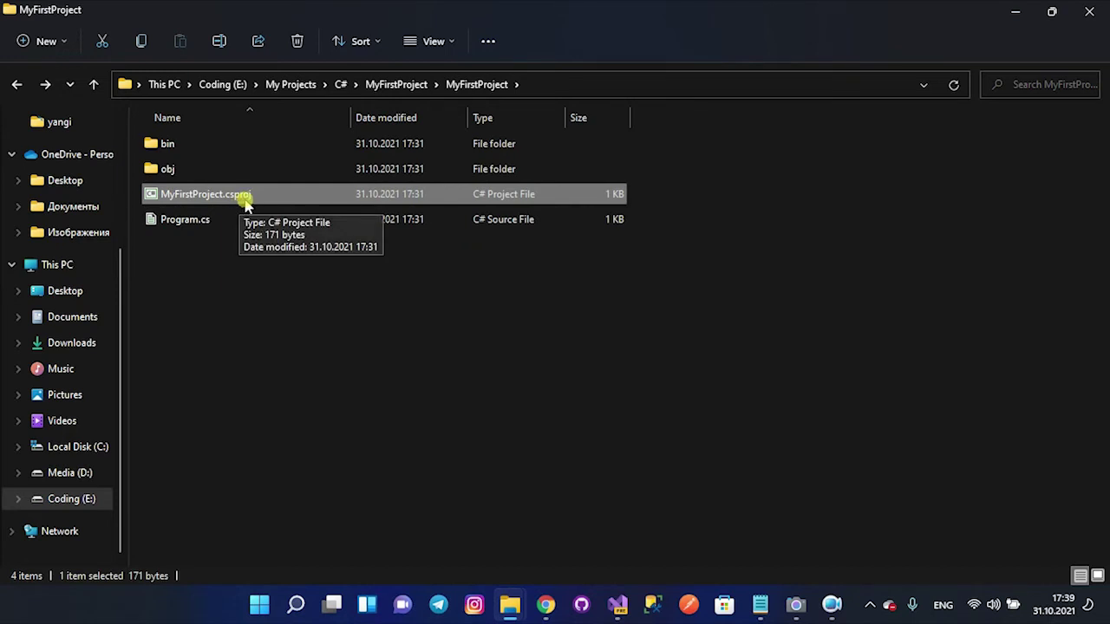
click(238, 221)
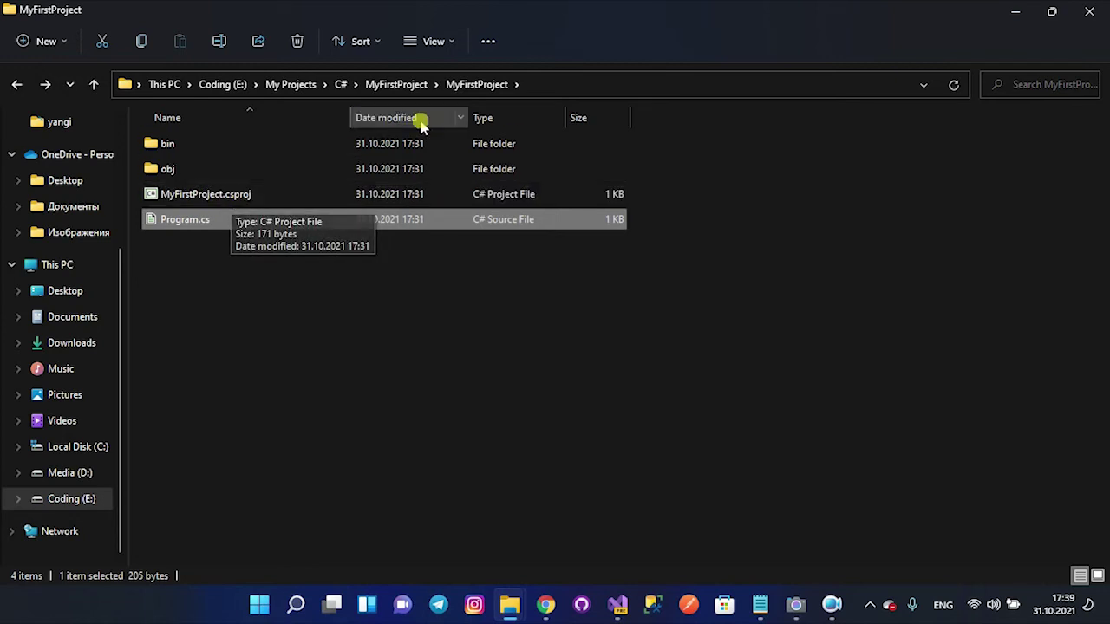
click(219, 198)
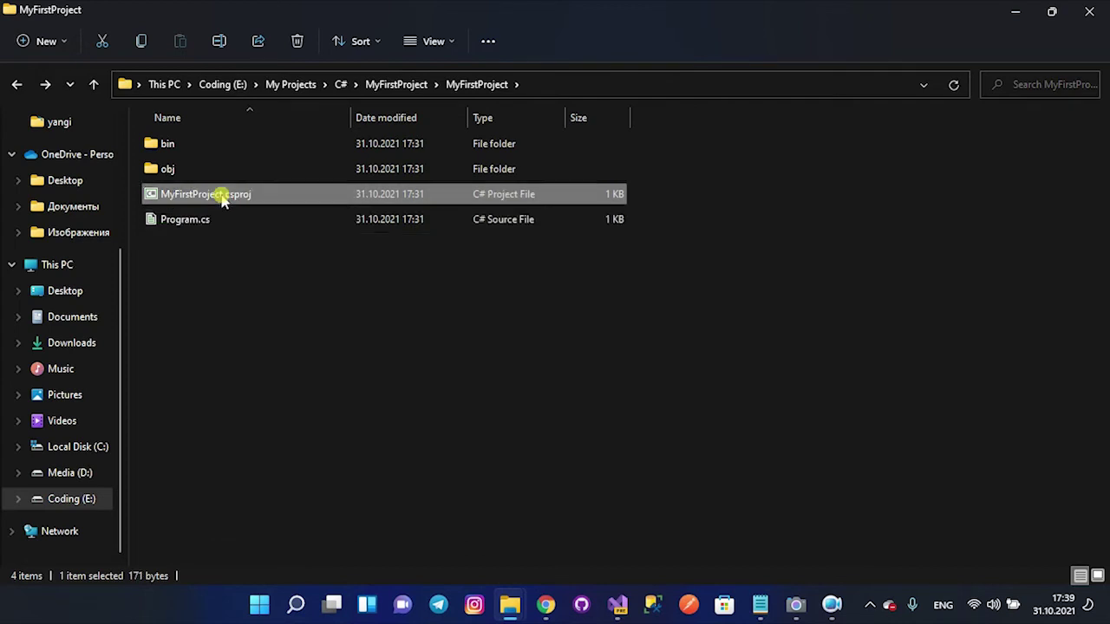
click(208, 218)
click(198, 198)
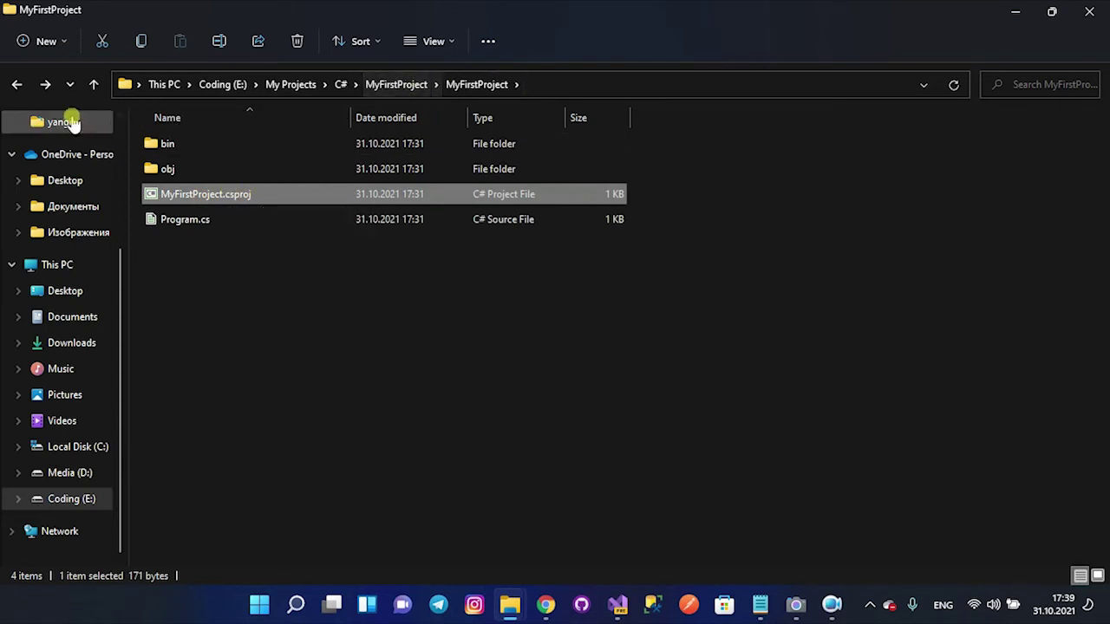
click(17, 85)
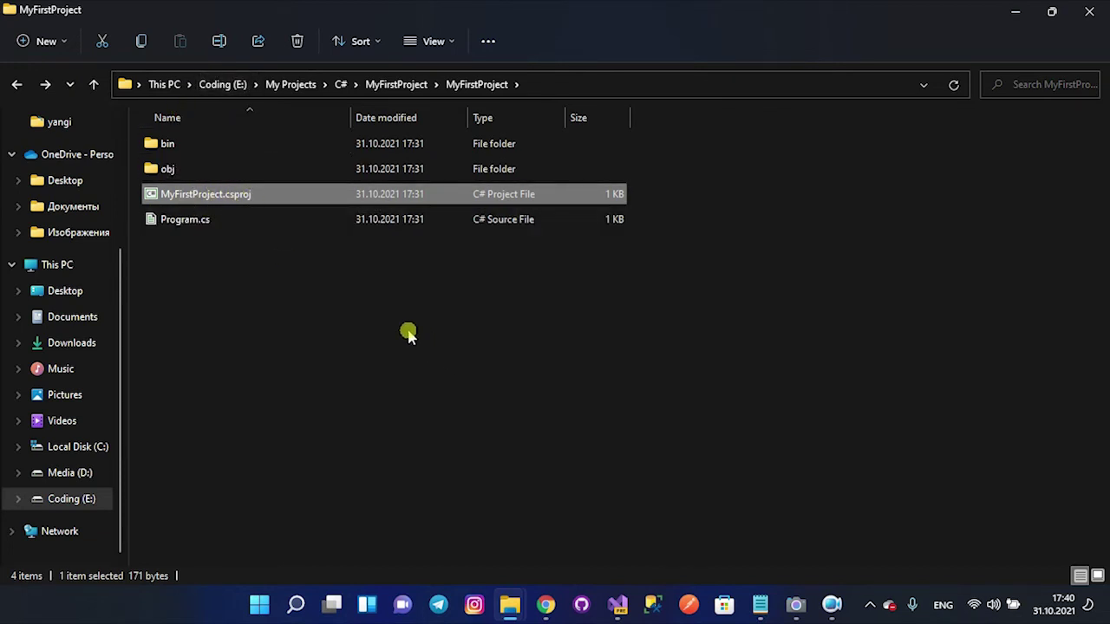
- Switch back to Visual Studio and close the open Program.cs and MyFirstProject.csproj documents
click(1016, 10)
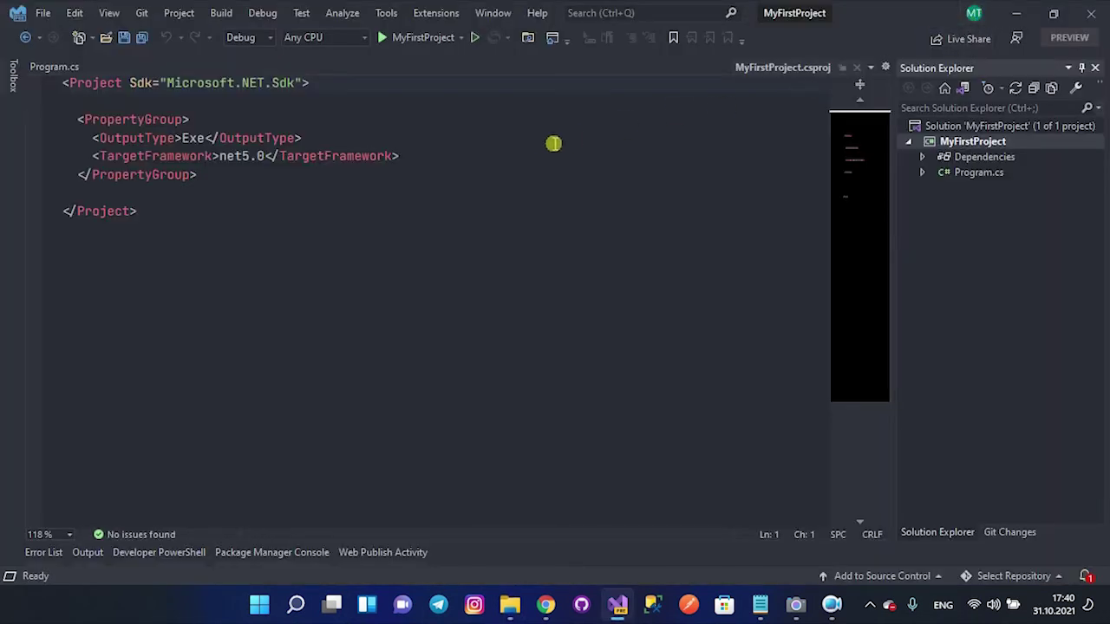
click(108, 67)
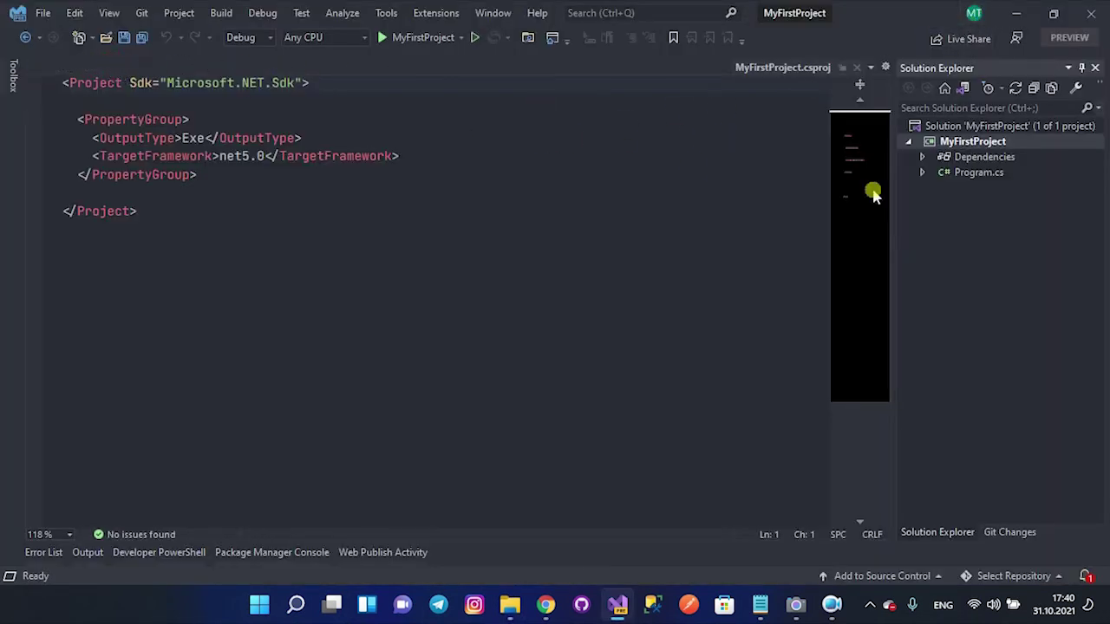
click(859, 69)
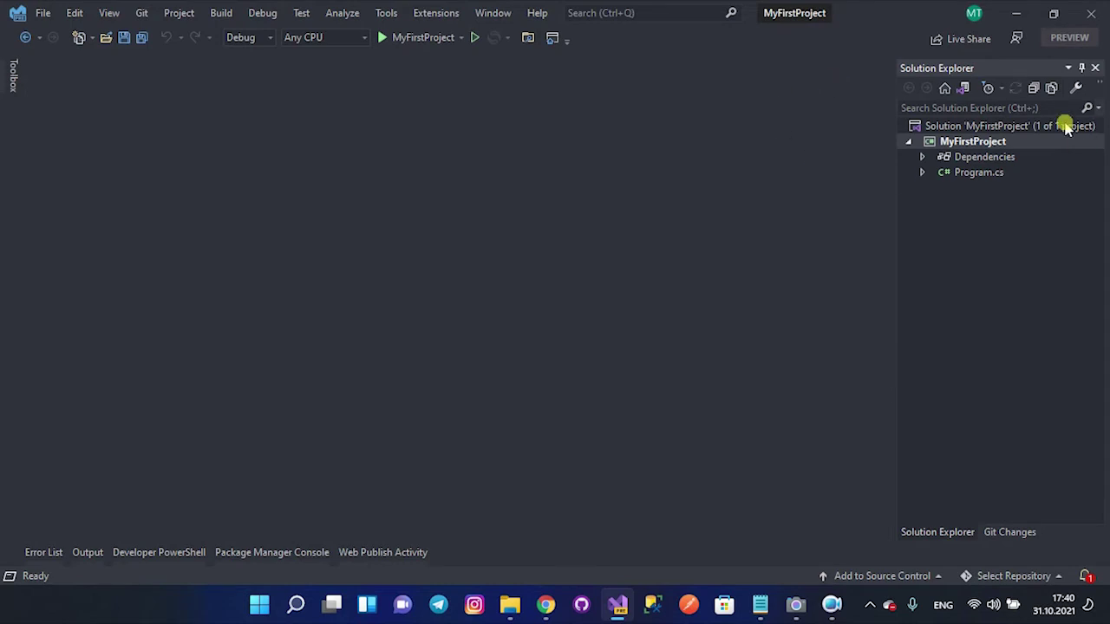
- Open the MyFirstProject project file from the solution tree and examine its opening Project Sdk line
double_click(995, 144)
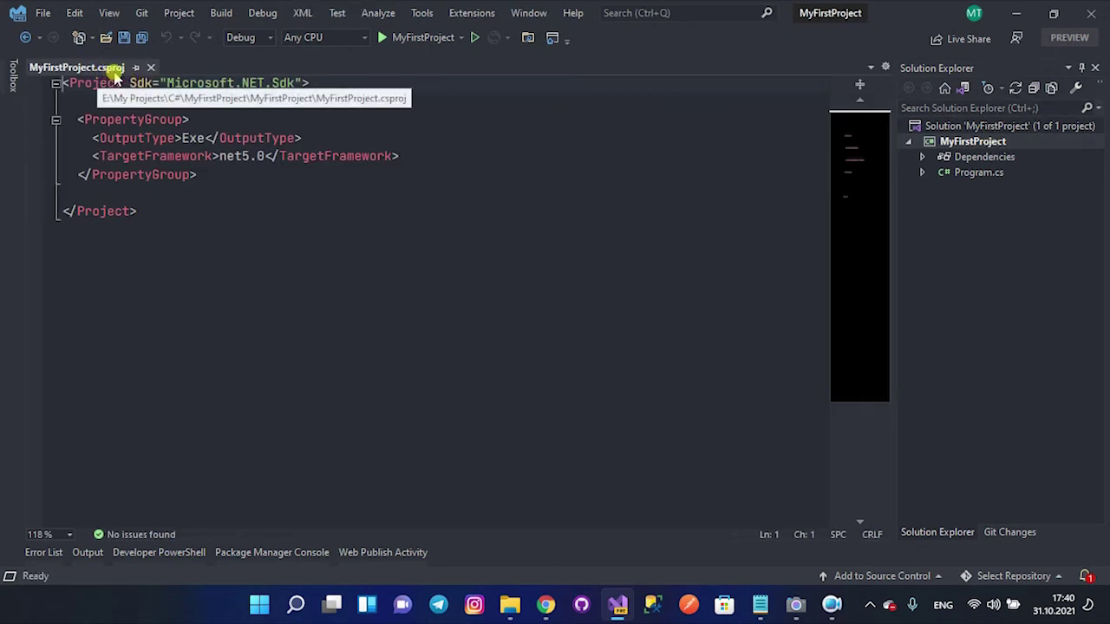
click(213, 101)
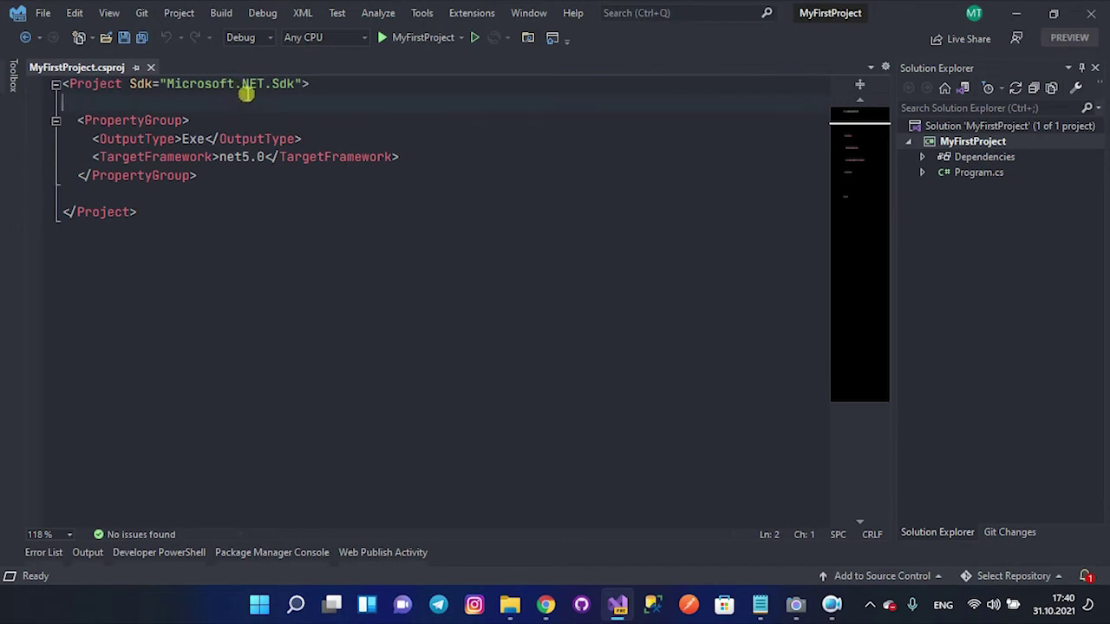
drag(344, 85, 8, 84)
click(260, 118)
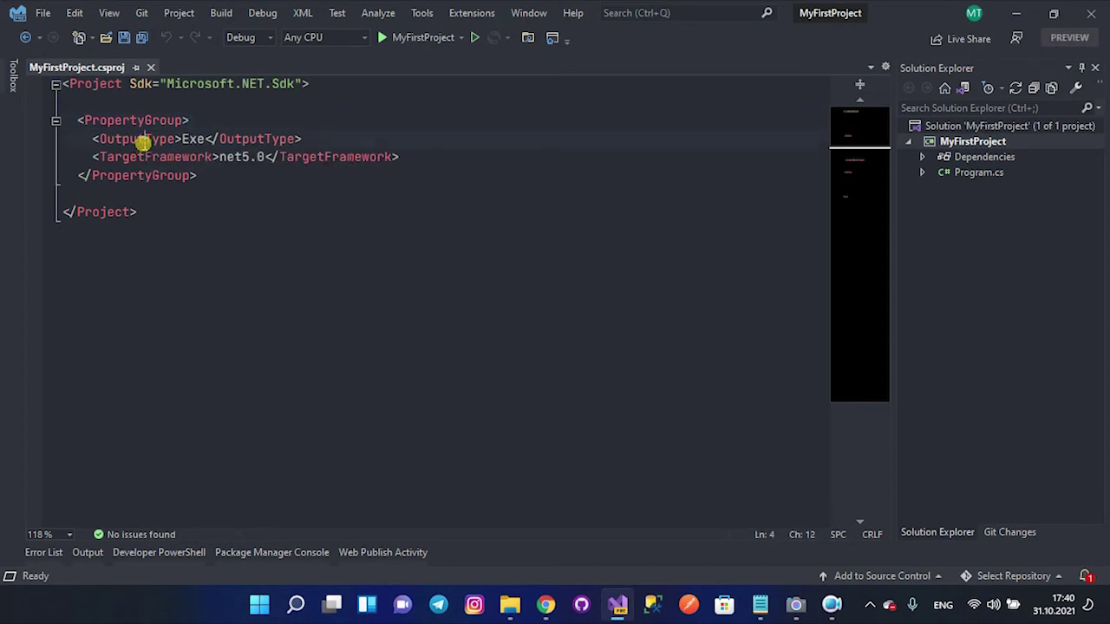
- Examine the OutputType and TargetFramework settings and the closing Project tag in MyFirstProject.csproj
click(176, 140)
double_click(192, 142)
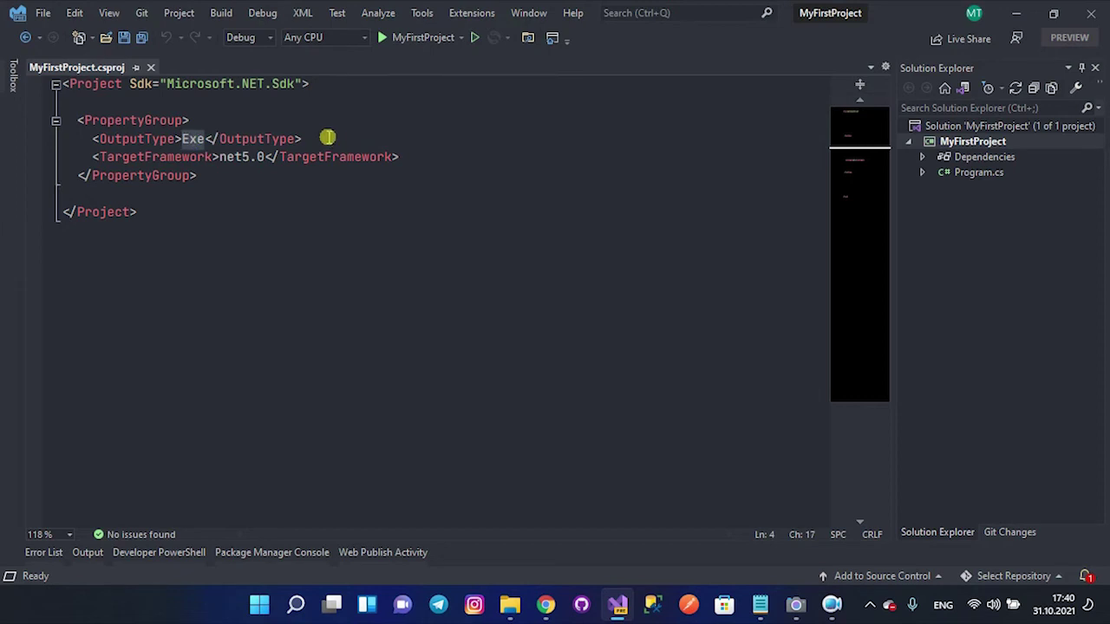
click(219, 139)
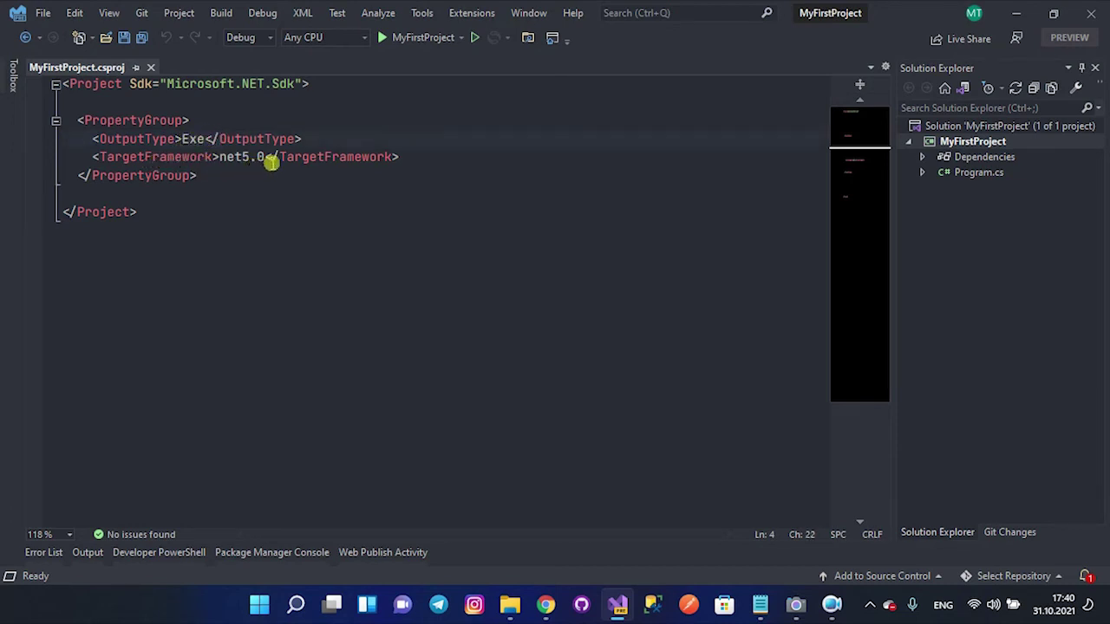
click(264, 158)
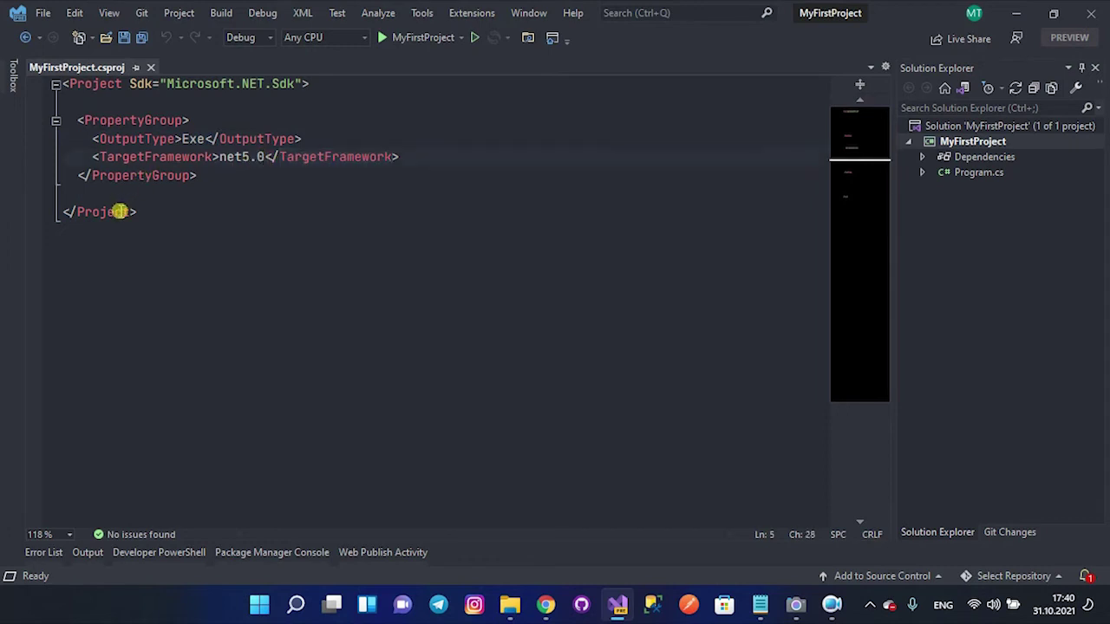
click(136, 202)
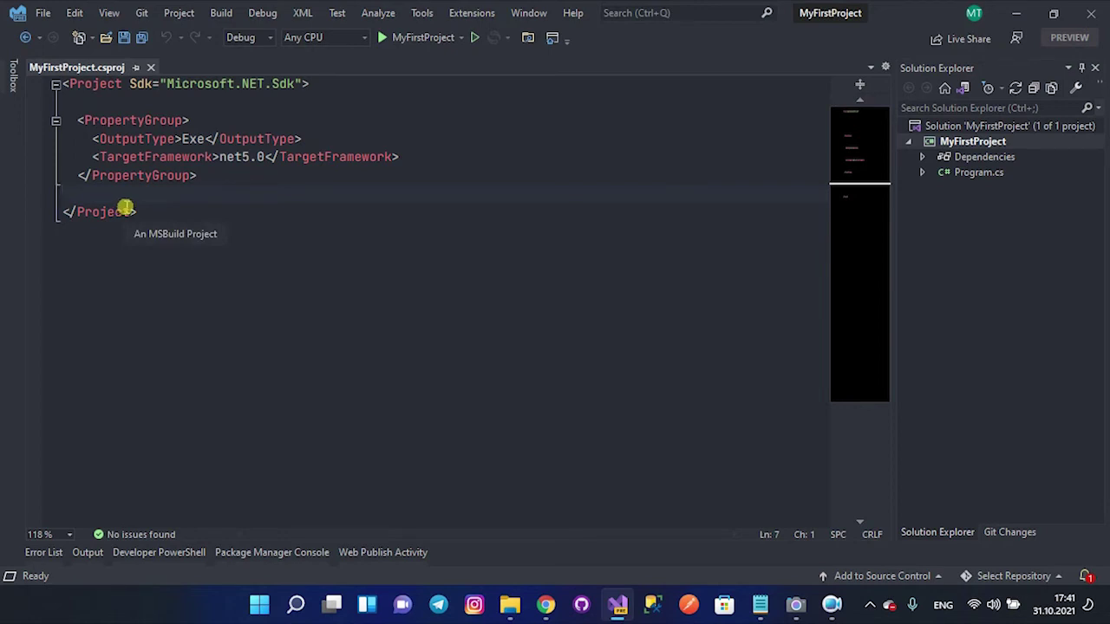
- Expand the project's Dependencies node to look at it, and collapse it again
click(922, 156)
click(923, 157)
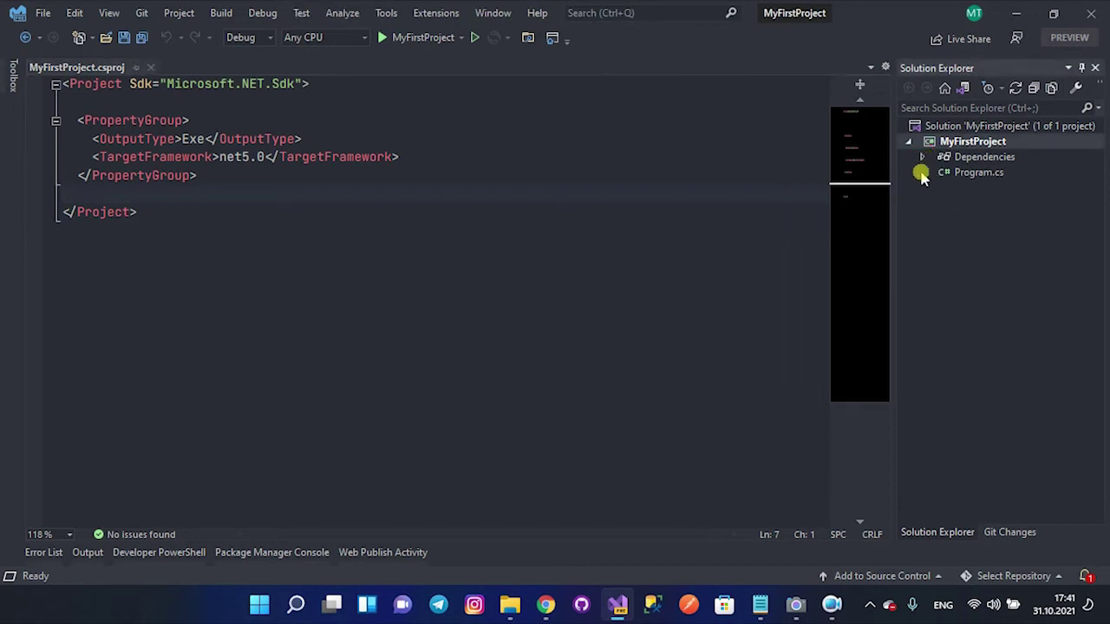